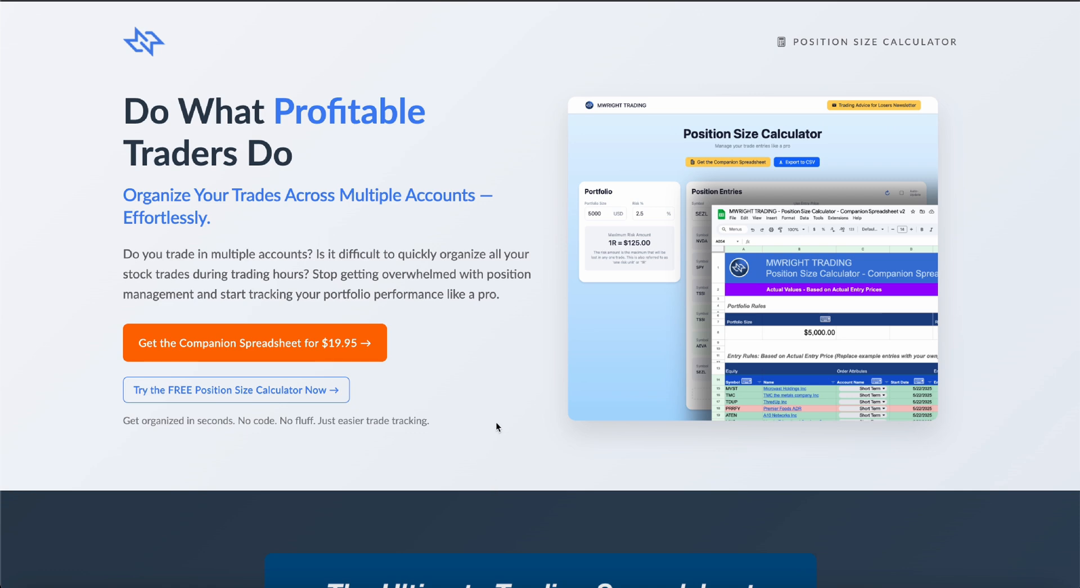
# Step: Review the Companion Spreadsheet sales page, including its TradingView integration section and the author's old and new workflows
pyautogui.scroll(-3, 496, 426)
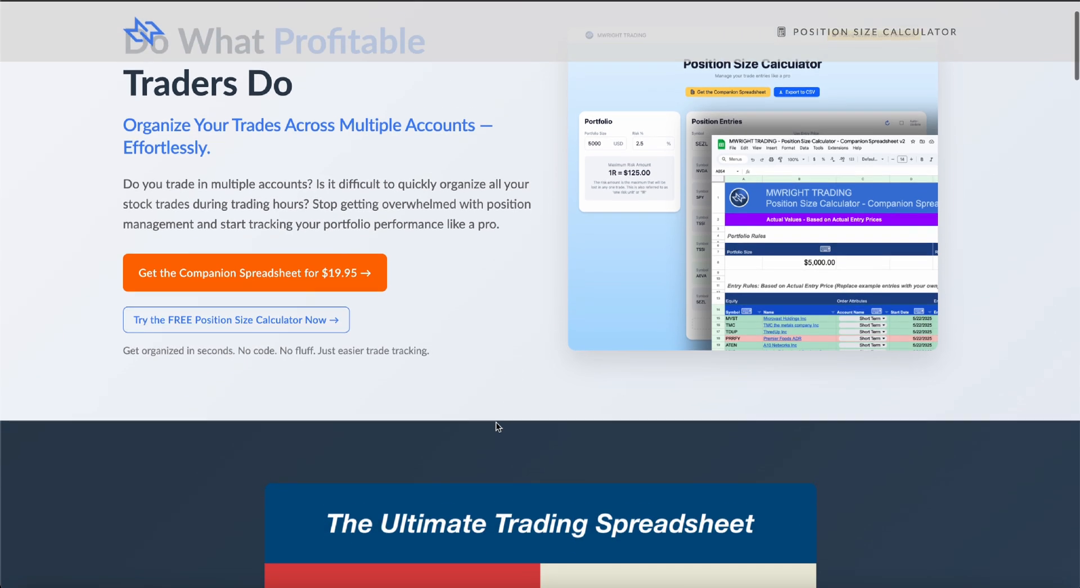
pyautogui.scroll(-3, 496, 426)
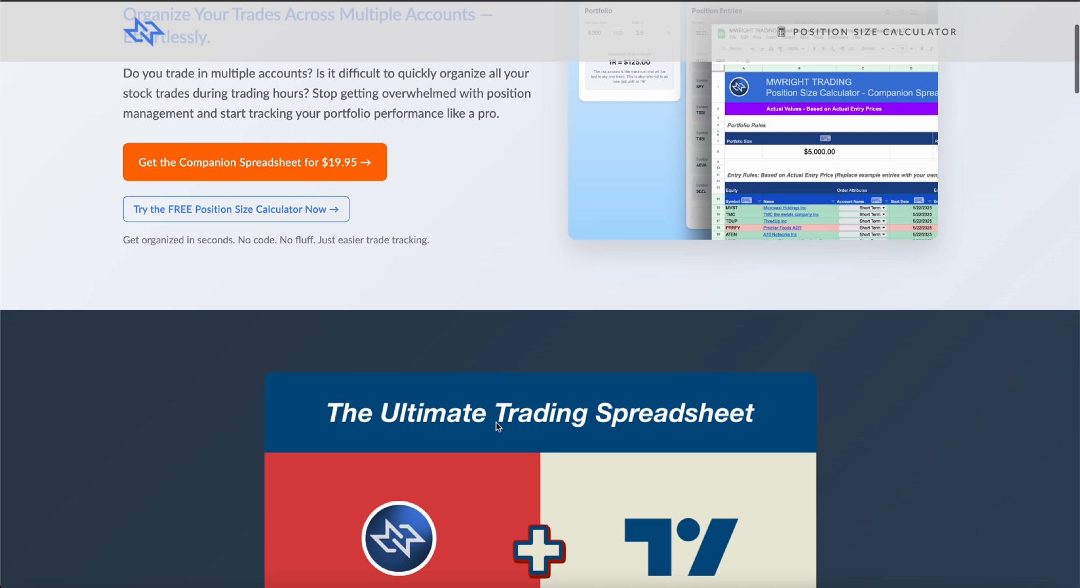
pyautogui.scroll(-3, 495, 426)
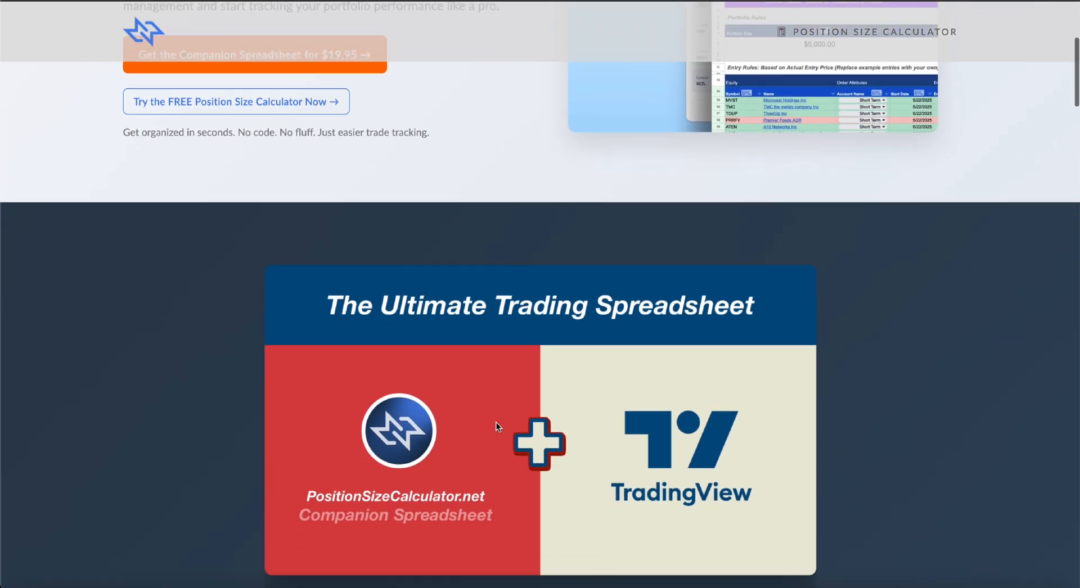
pyautogui.scroll(-8, 496, 426)
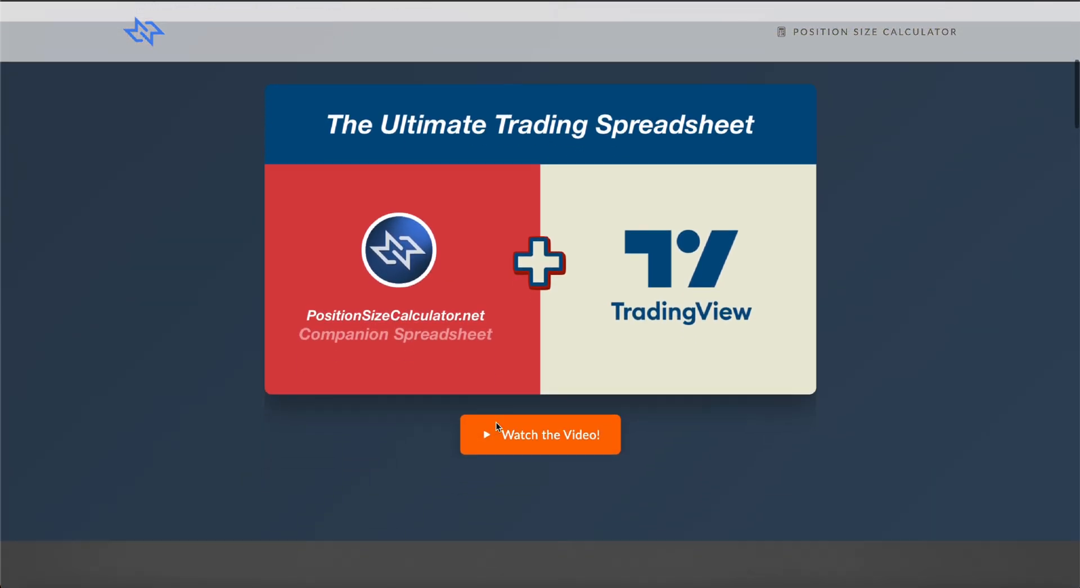
pyautogui.scroll(-9, 496, 427)
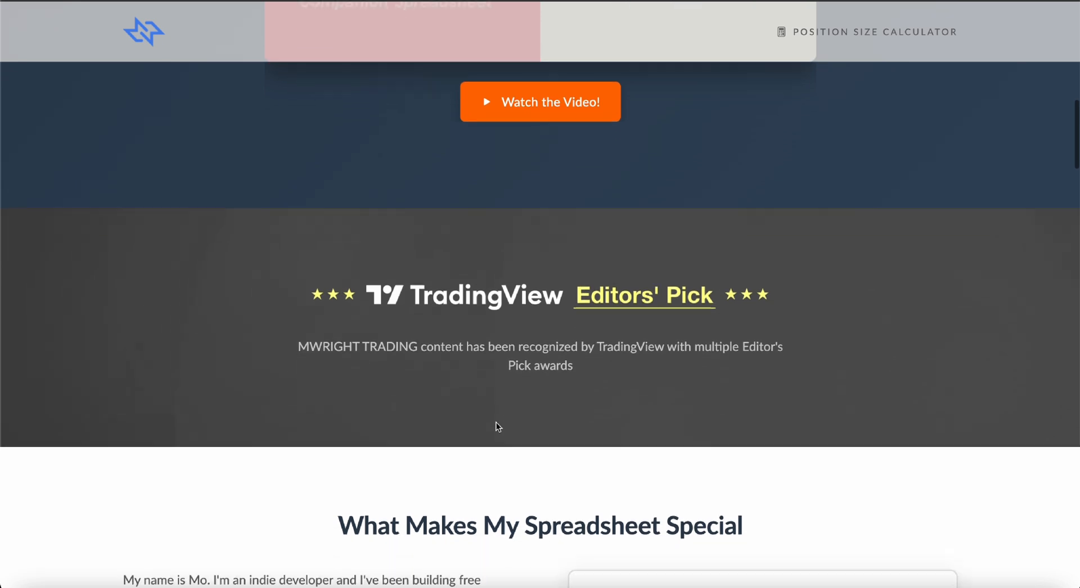
pyautogui.scroll(-5, 496, 427)
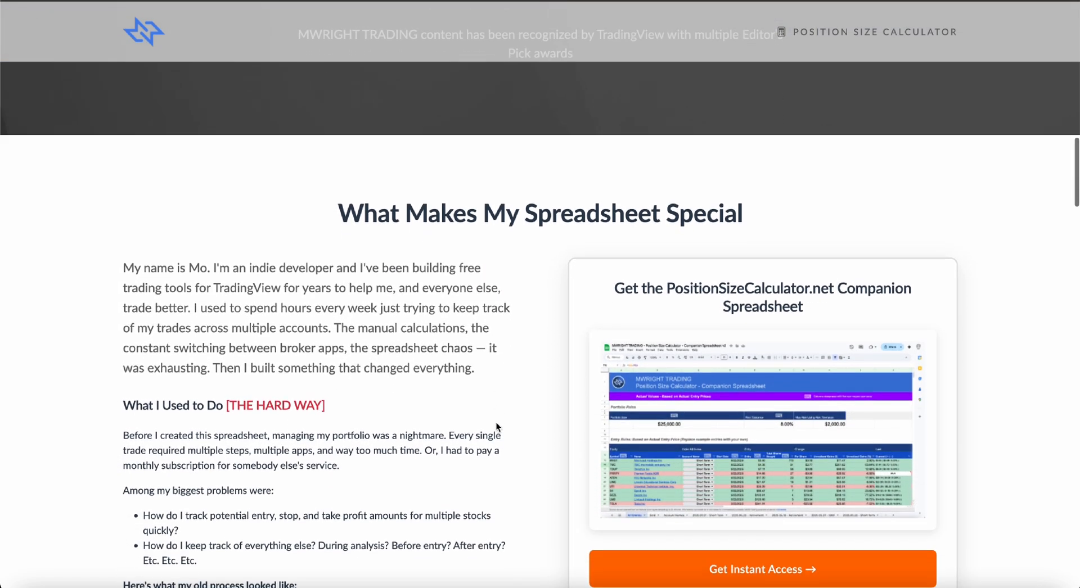
pyautogui.scroll(-10, 497, 428)
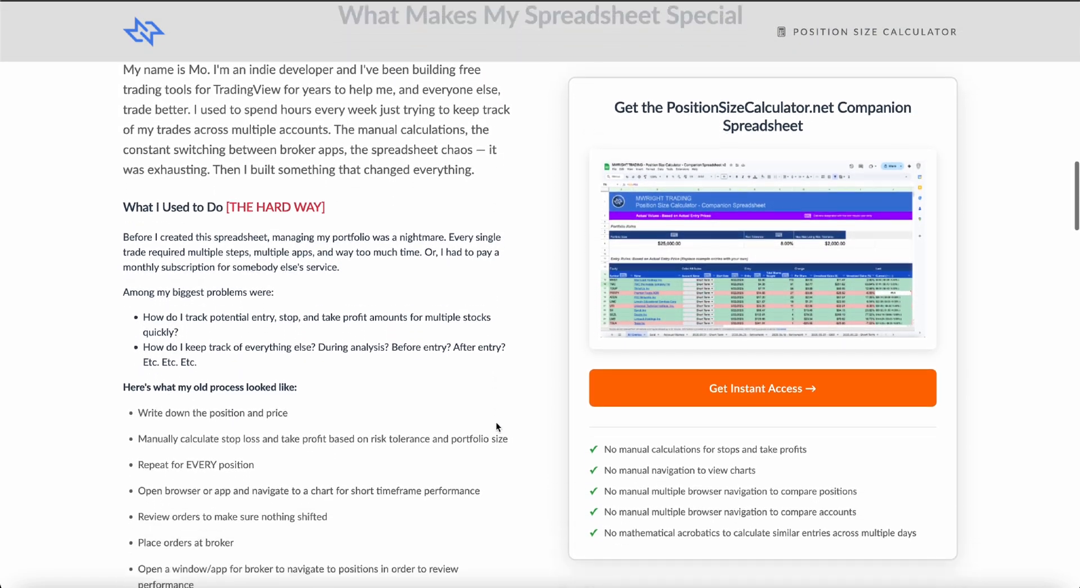
pyautogui.scroll(-14, 496, 428)
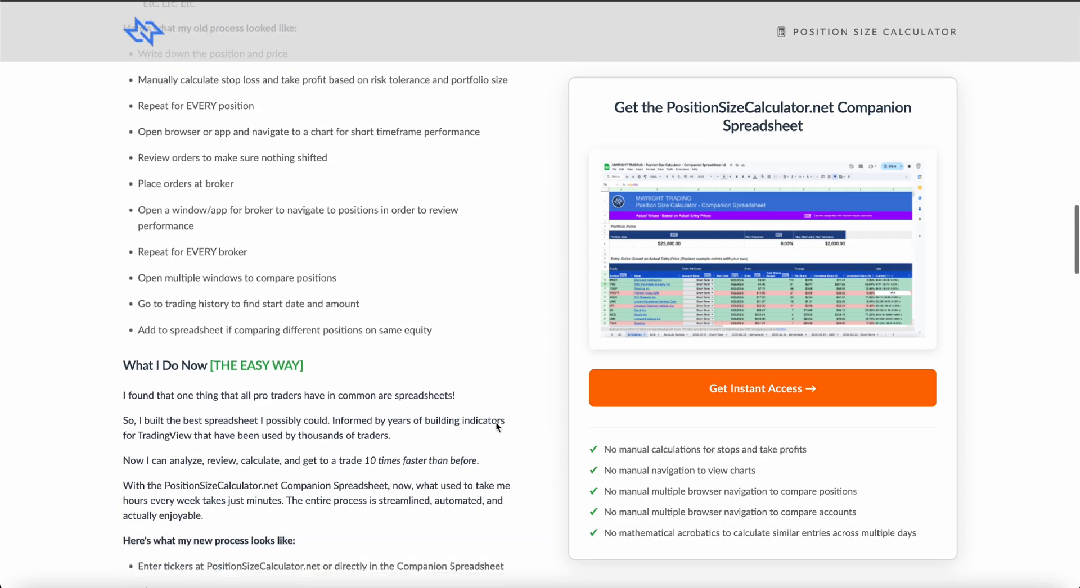
pyautogui.scroll(-20, 497, 427)
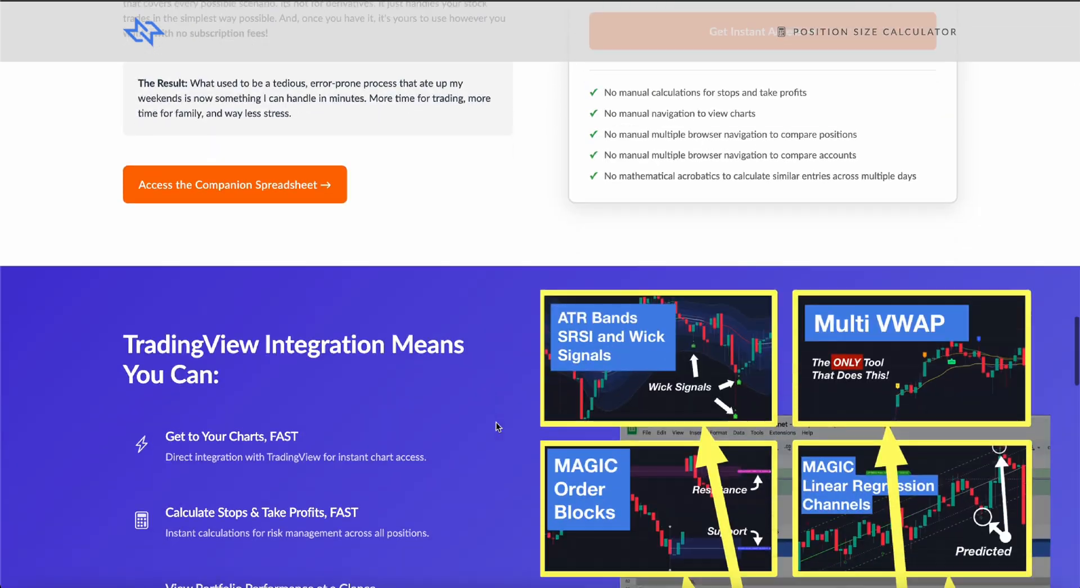
pyautogui.scroll(20, 495, 422)
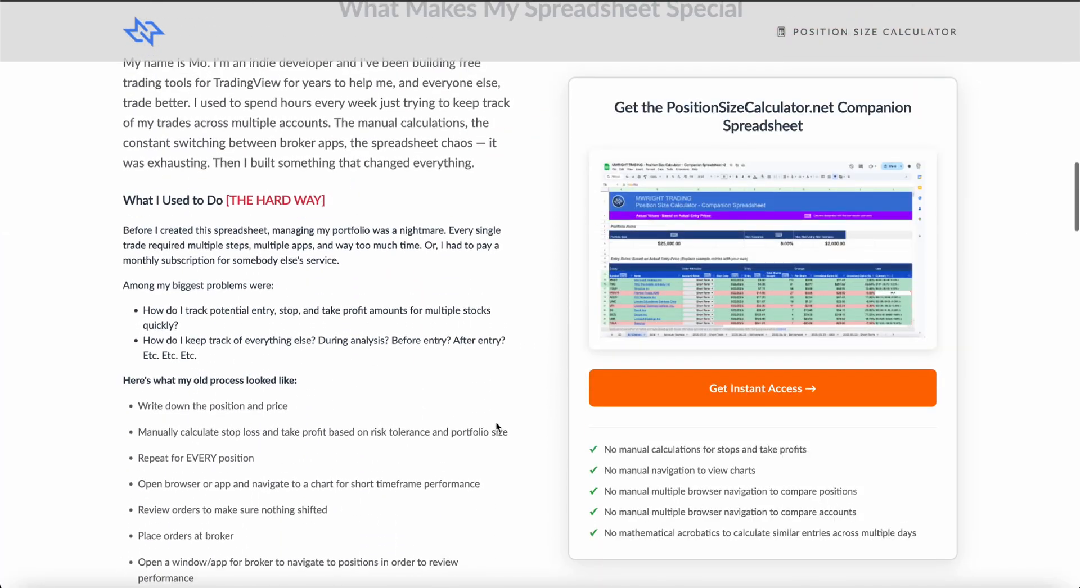
pyautogui.scroll(9, 495, 422)
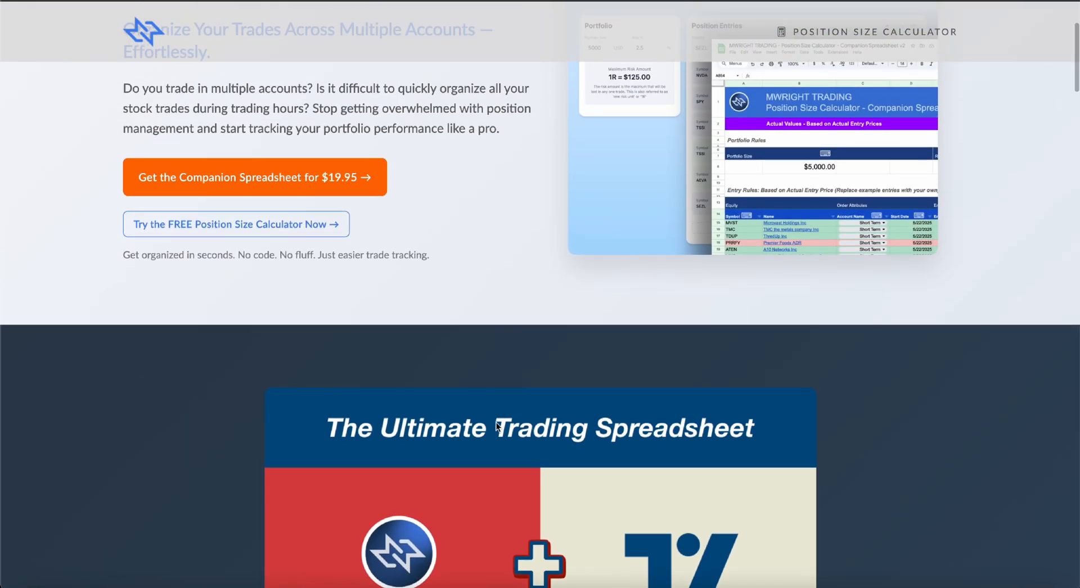
pyautogui.scroll(5, 496, 427)
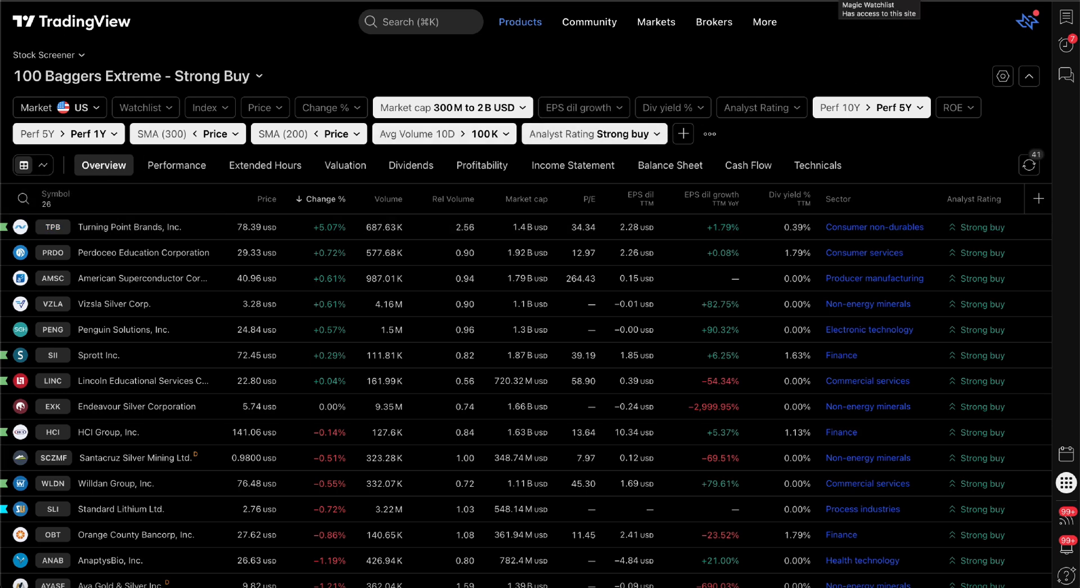
# Step: Open the Magic Watchlist extension for the 100 Baggers Extreme - Strong Buy screener, pin it open and place it over the results
pyautogui.click(843, 1)
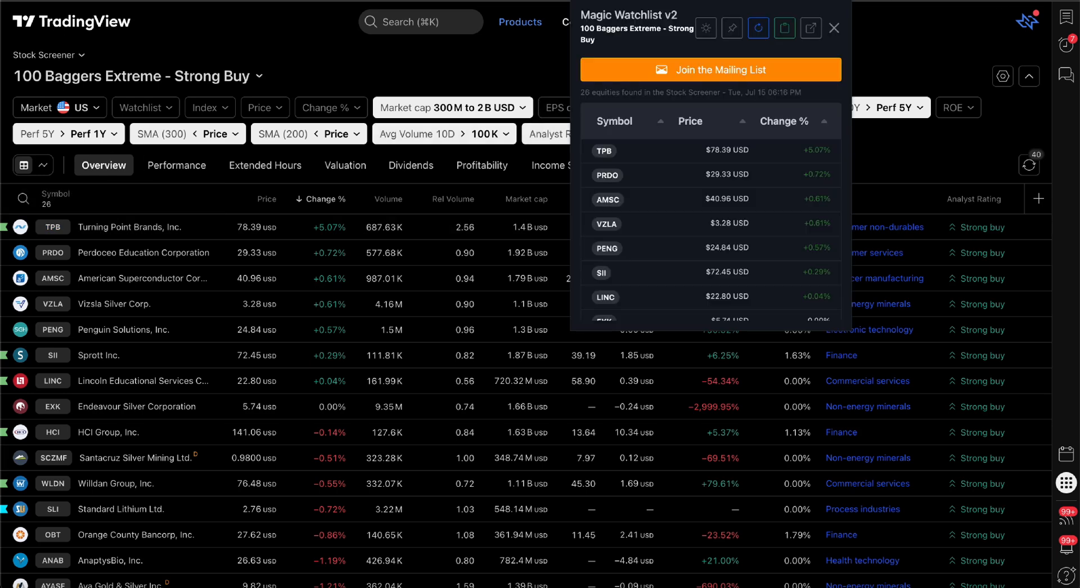
pyautogui.click(732, 31)
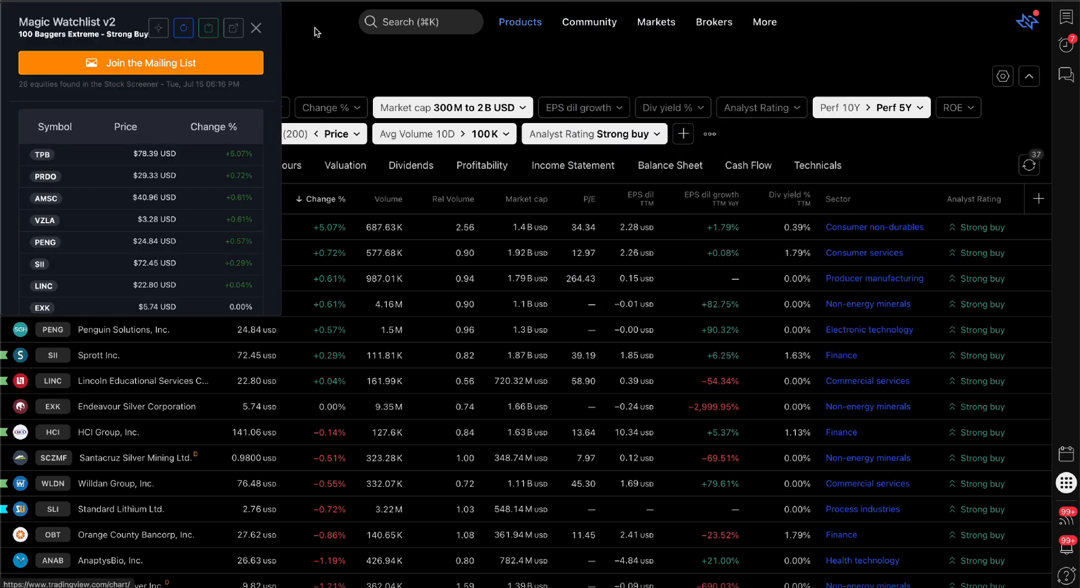
pyautogui.moveTo(109, 26); pyautogui.dragTo(278, 133)
pyautogui.scroll(-2, 270, 320)
pyautogui.scroll(3, 268, 315)
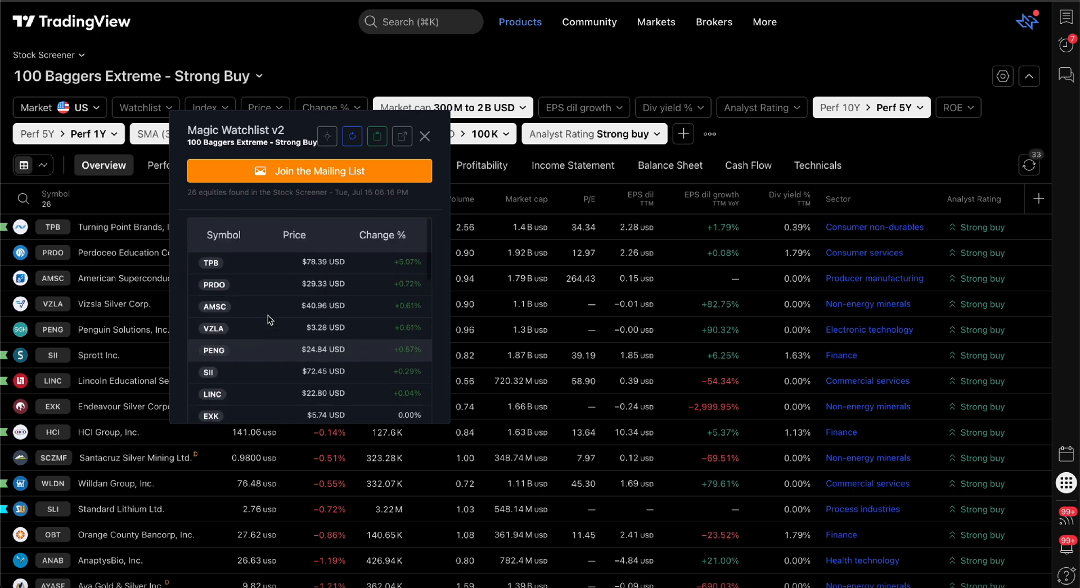
# Step: Open the TPB chart from the Magic Watchlist and collapse the trading panel beneath it
pyautogui.click(212, 265)
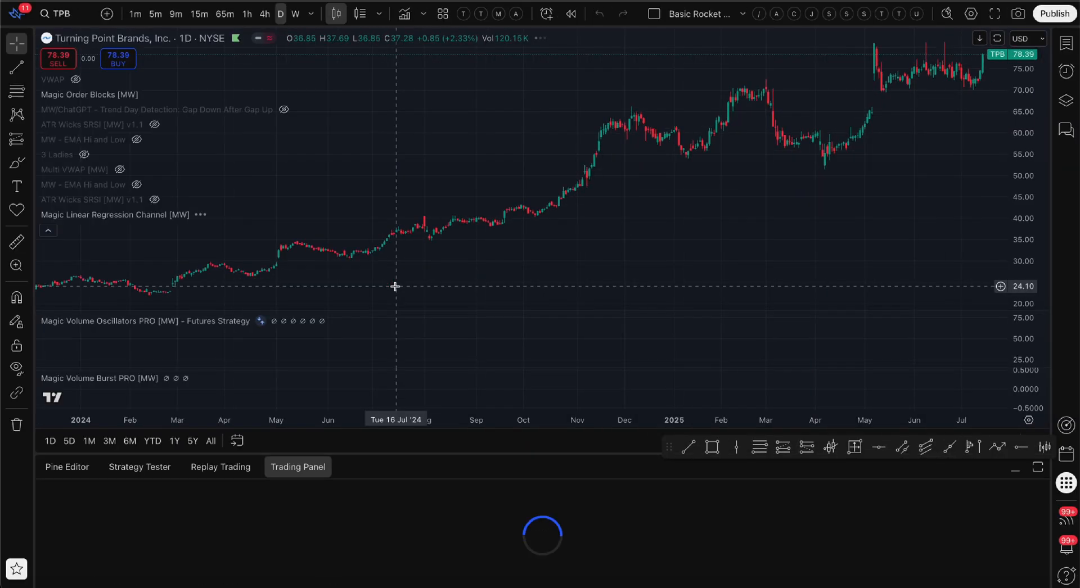
pyautogui.click(302, 467)
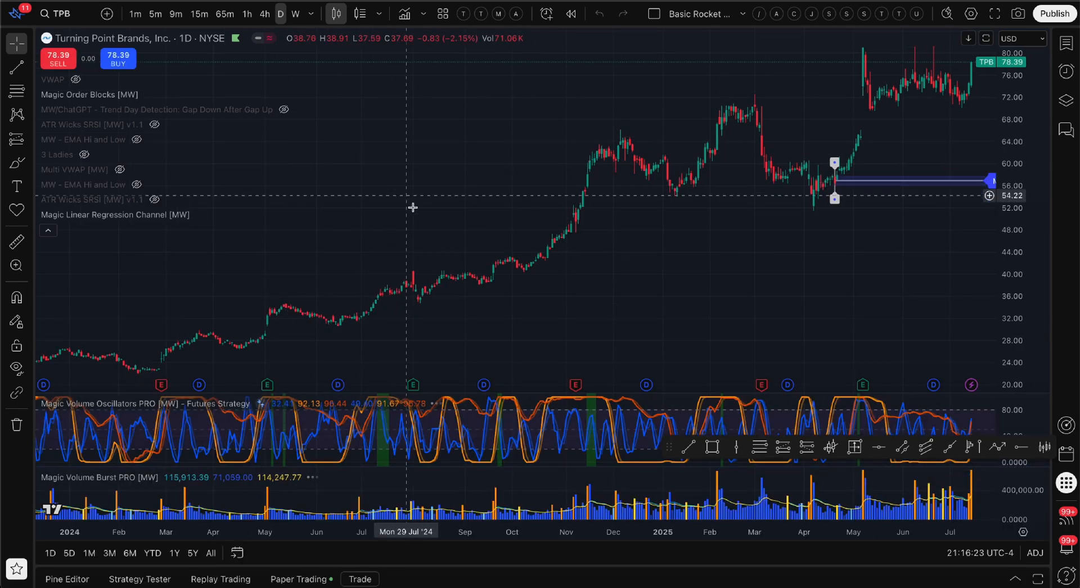
pyautogui.scroll(5, 436, 244)
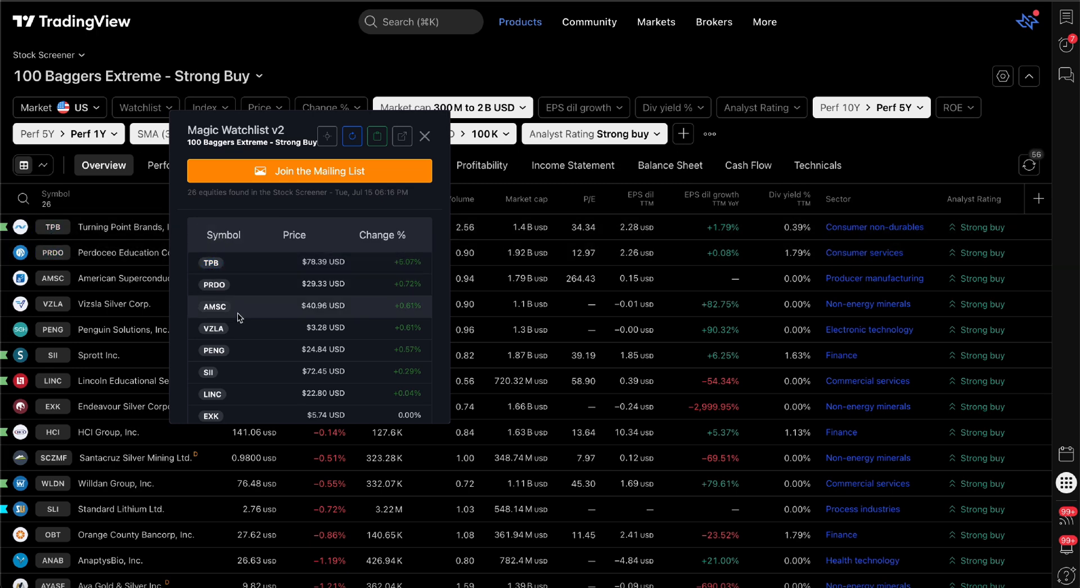
# Step: Open the PENG chart and the EXK chart from the Magic Watchlist
pyautogui.scroll(-3, 237, 313)
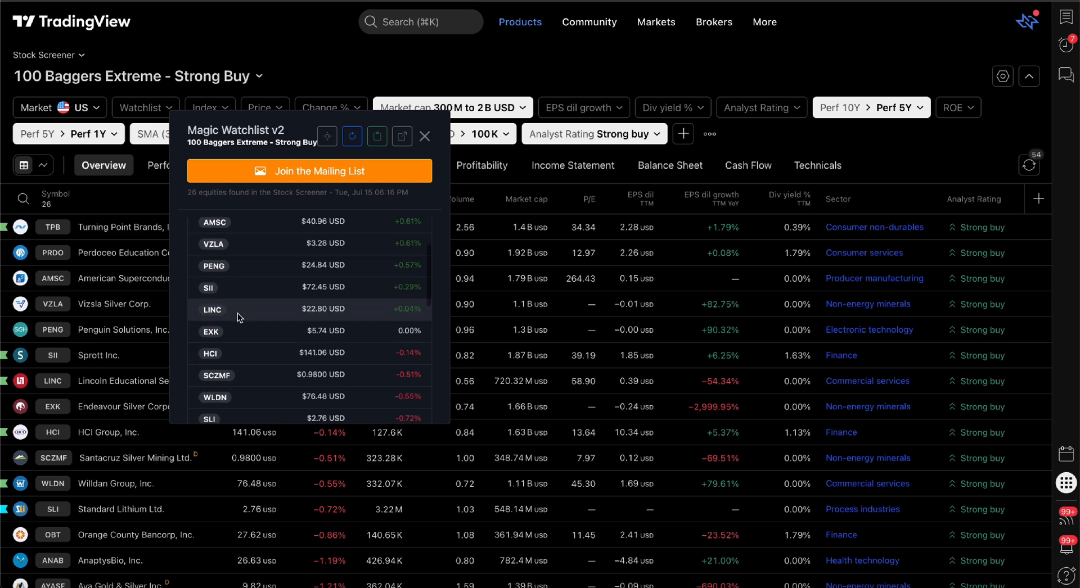
pyautogui.click(213, 266)
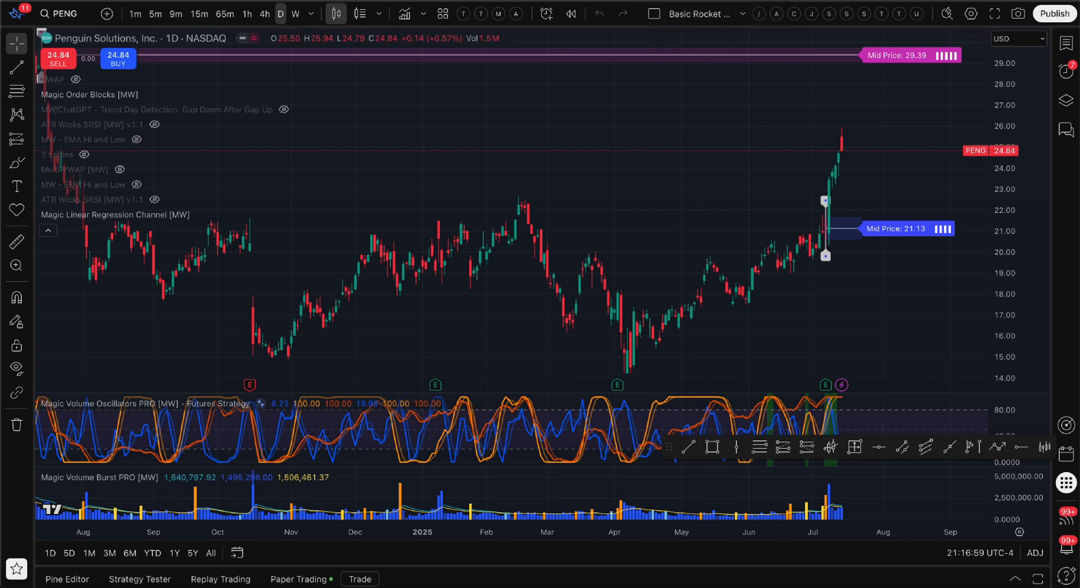
pyautogui.click(694, 1)
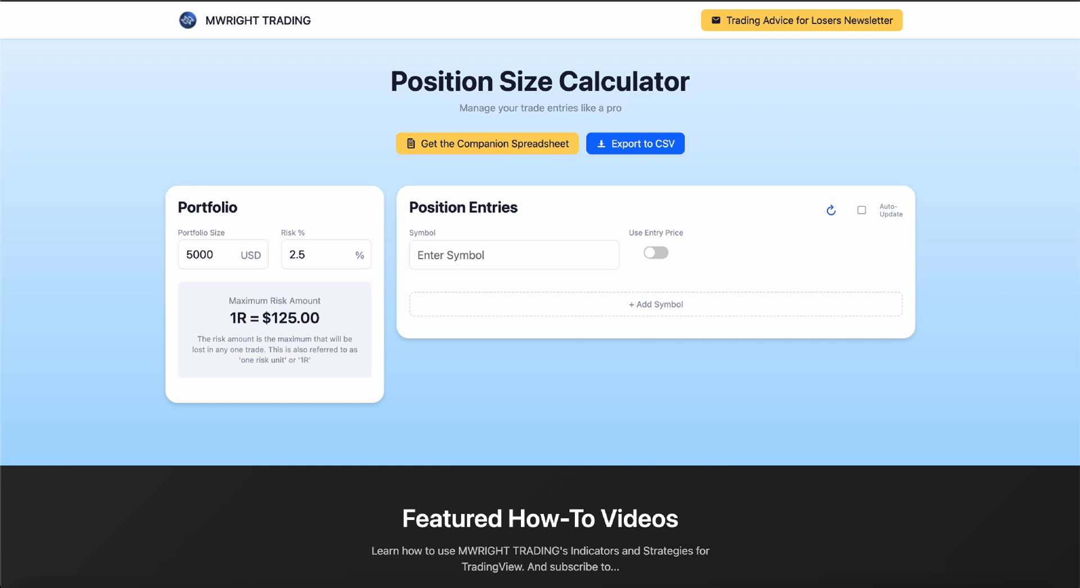
pyautogui.click(394, 1)
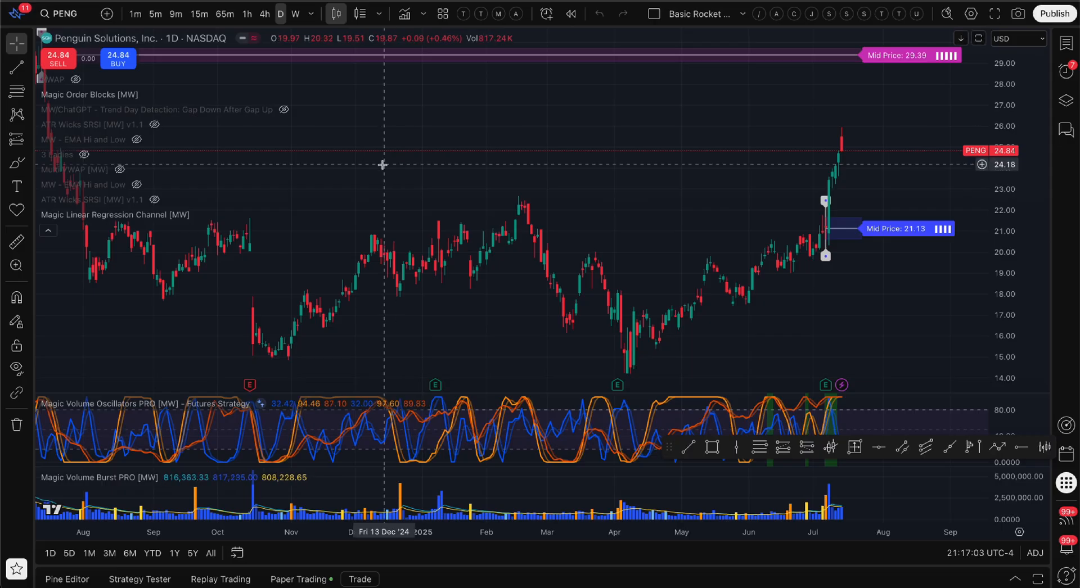
pyautogui.click(270, 1)
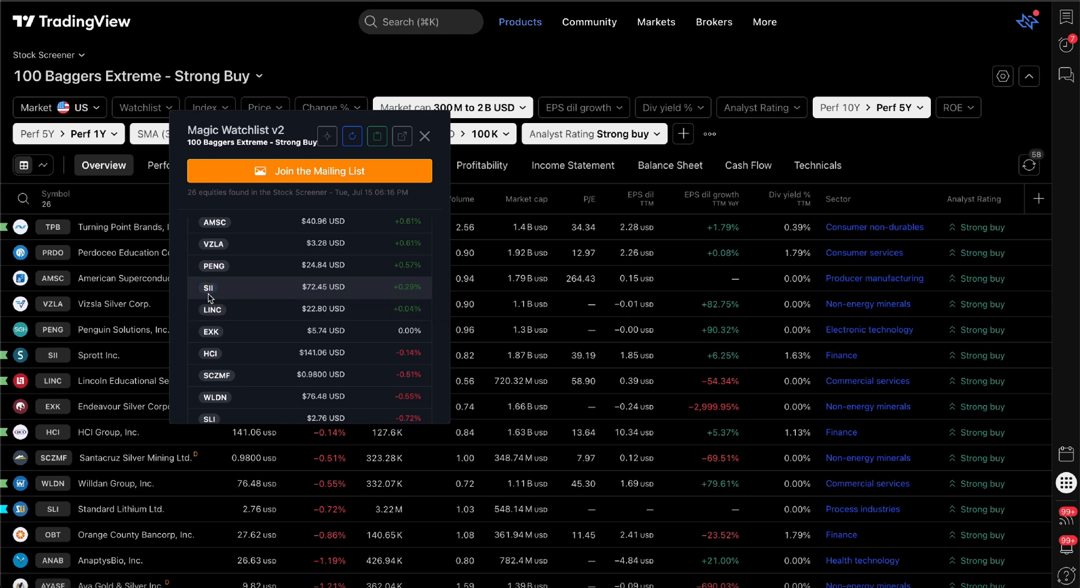
pyautogui.click(212, 333)
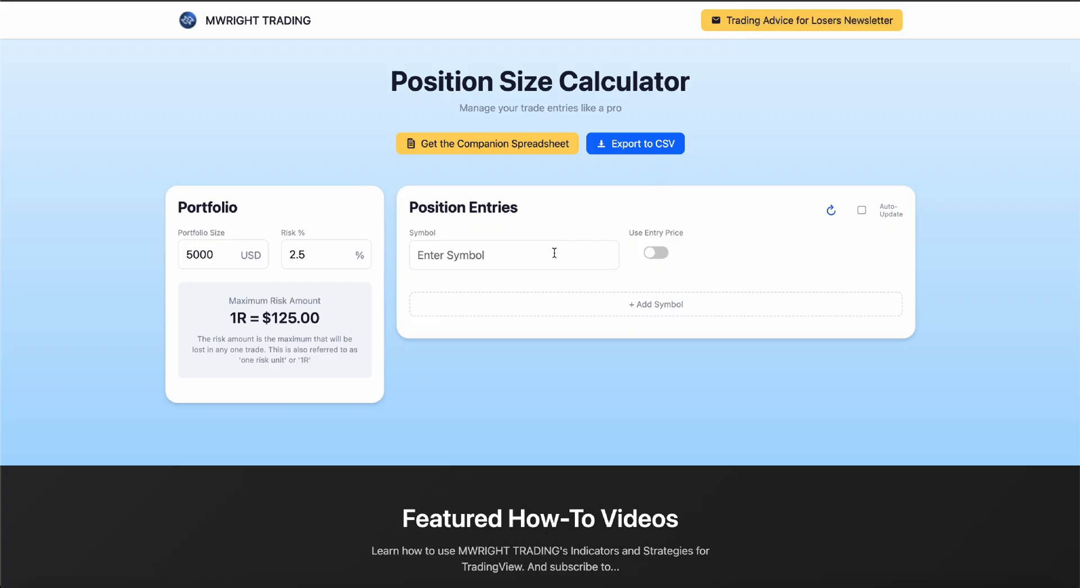
# Step: Set the calculator's portfolio size to 2000 USD and the risk to 5%
pyautogui.click(216, 257)
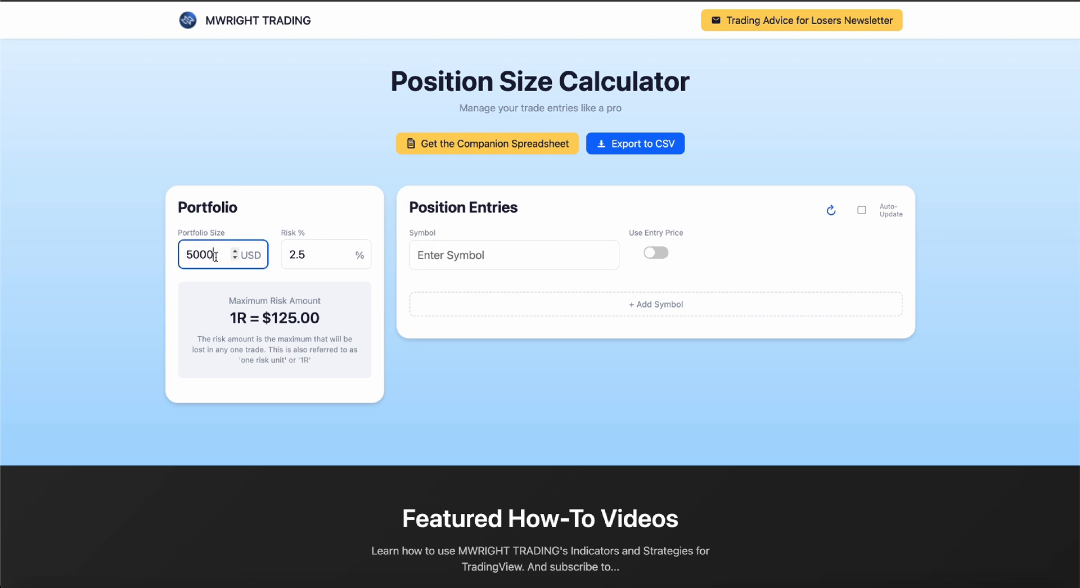
pyautogui.moveTo(216, 257); pyautogui.dragTo(158, 258)
pyautogui.write('2000')
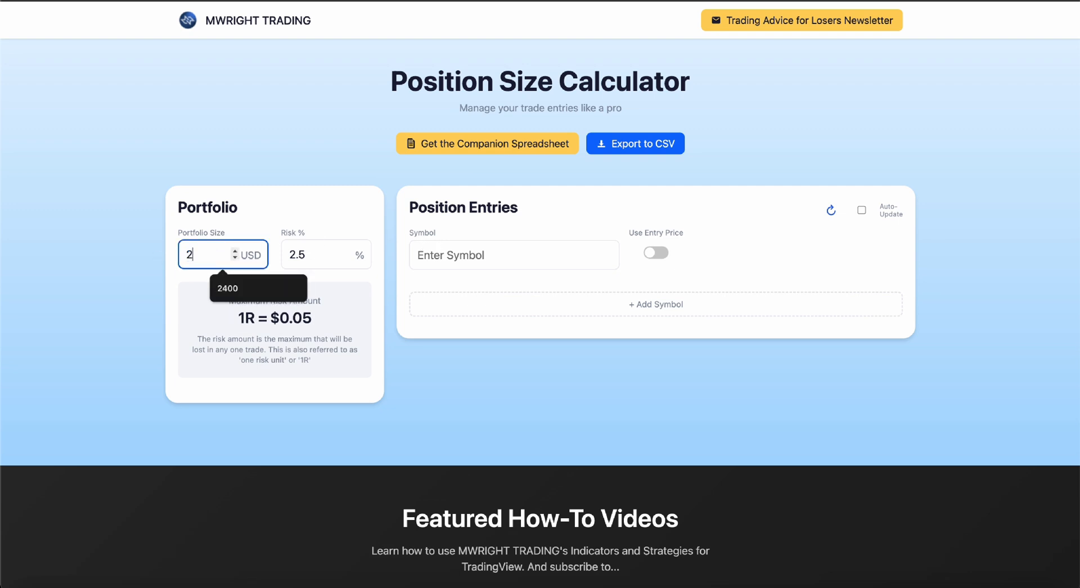
pyautogui.click(314, 255)
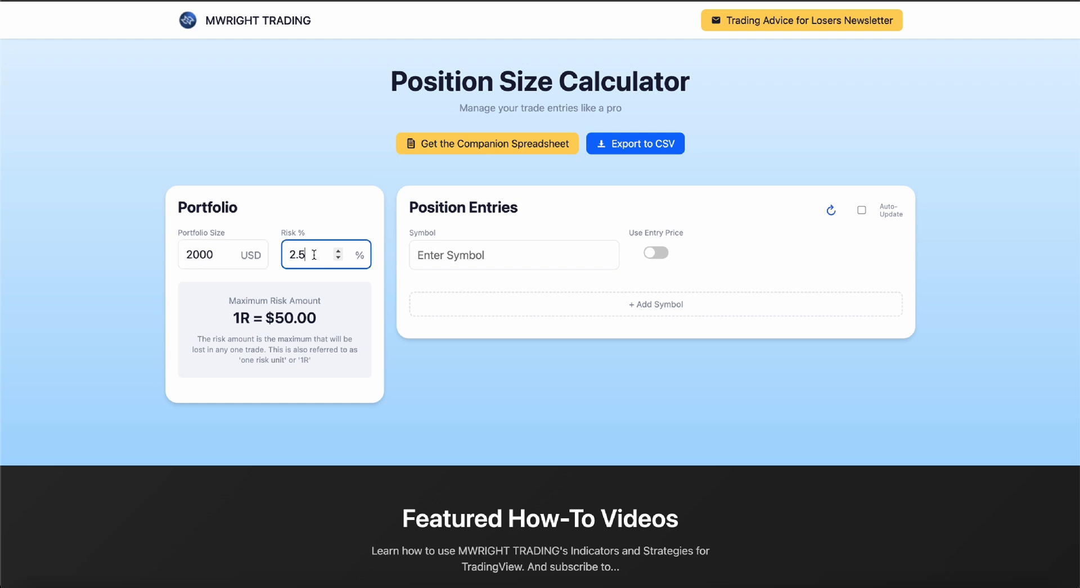
pyautogui.moveTo(314, 255); pyautogui.dragTo(282, 255)
pyautogui.write('5')
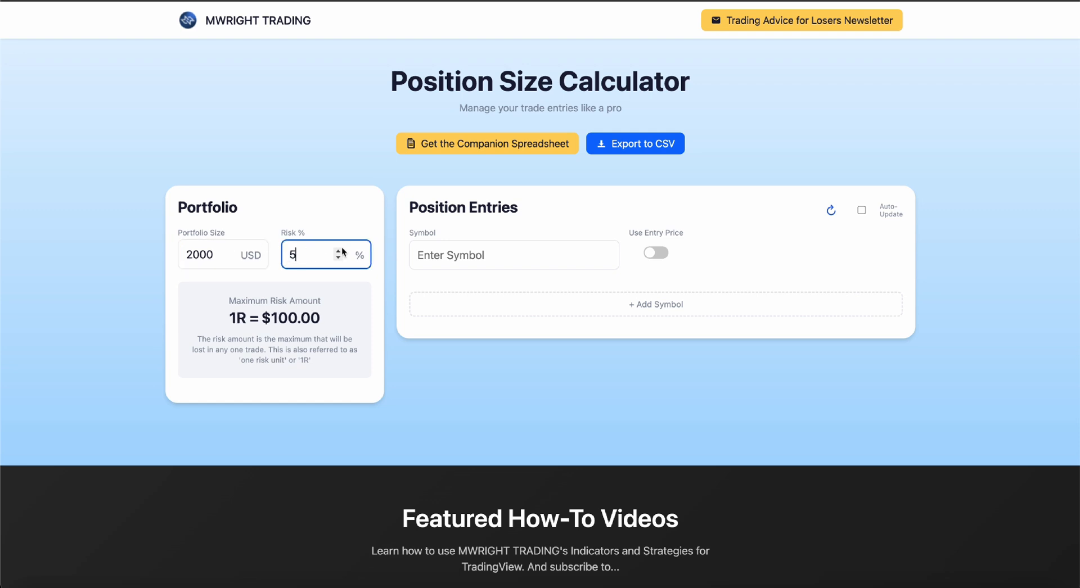
# Step: Add PENG (Penguin Solutions Inc) as a position entry and view its risk/reward levels
pyautogui.click(500, 257)
pyautogui.write('peng')
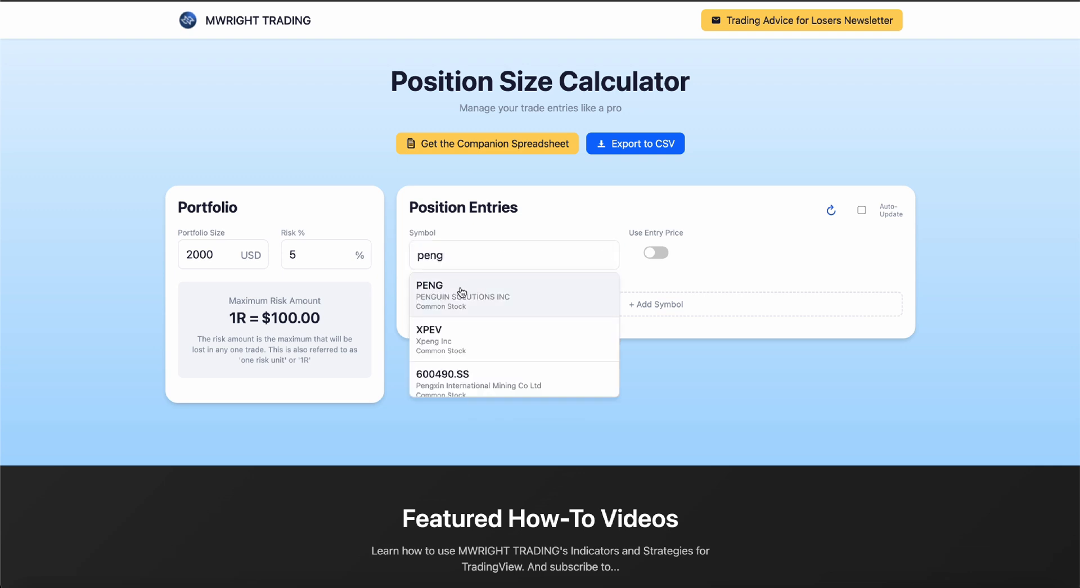
pyautogui.click(475, 286)
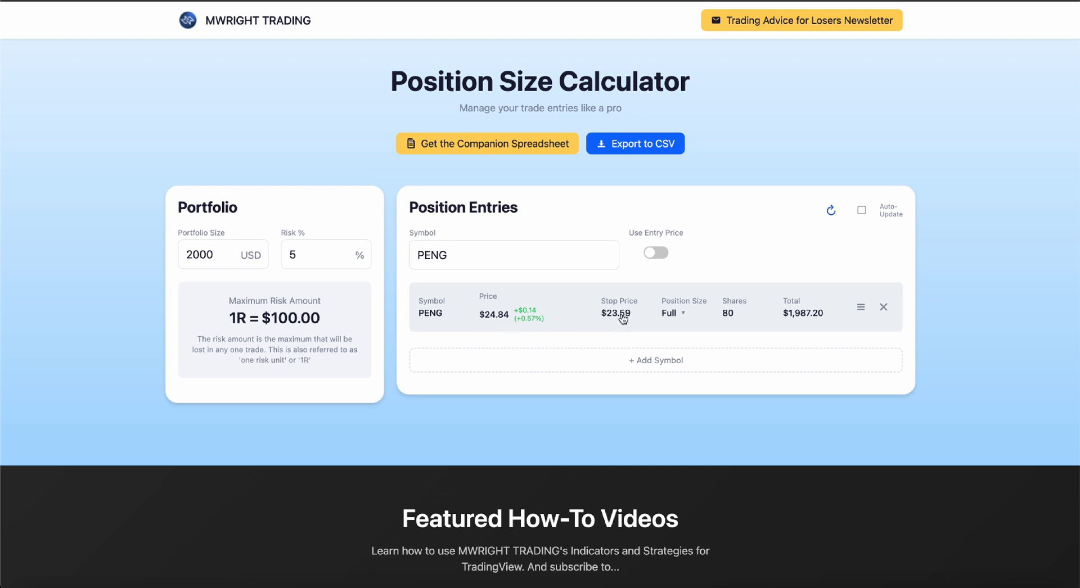
pyautogui.click(860, 308)
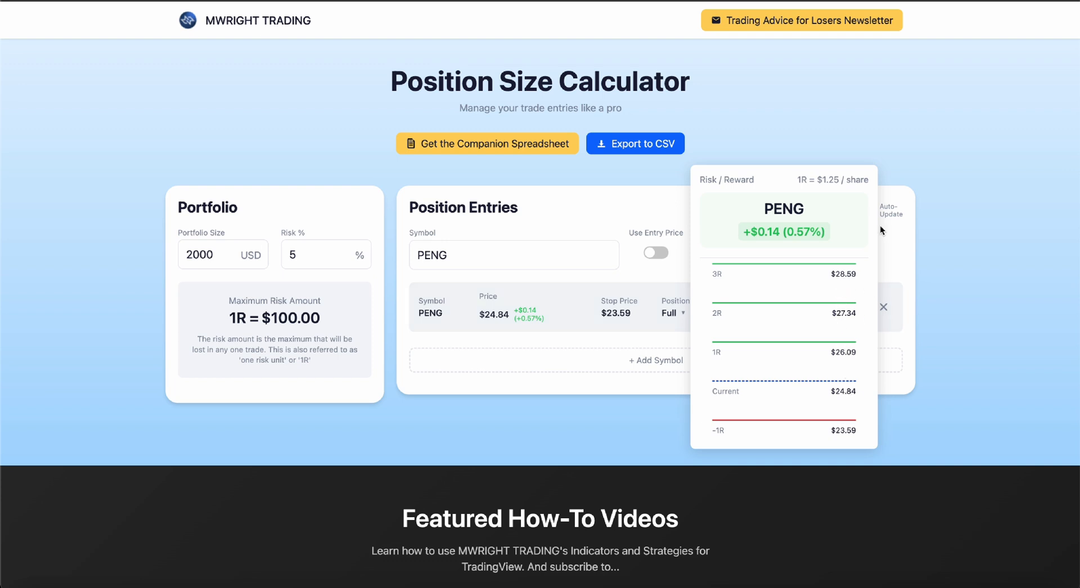
pyautogui.click(912, 162)
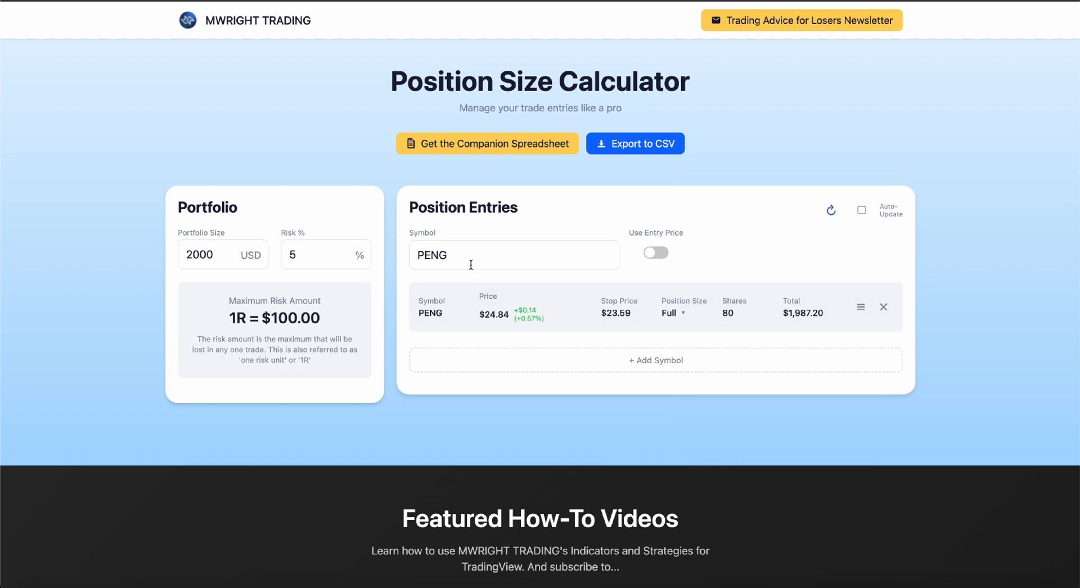
# Step: Add EXK as a second position entry and open its risk/reward levels
pyautogui.doubleClick(432, 258)
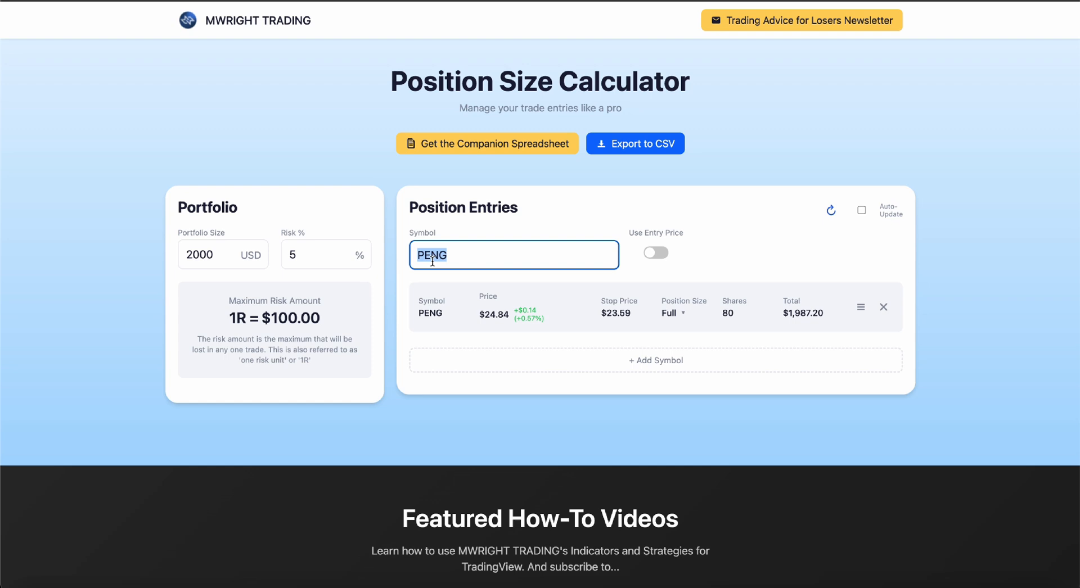
pyautogui.write('exk')
pyautogui.click(439, 306)
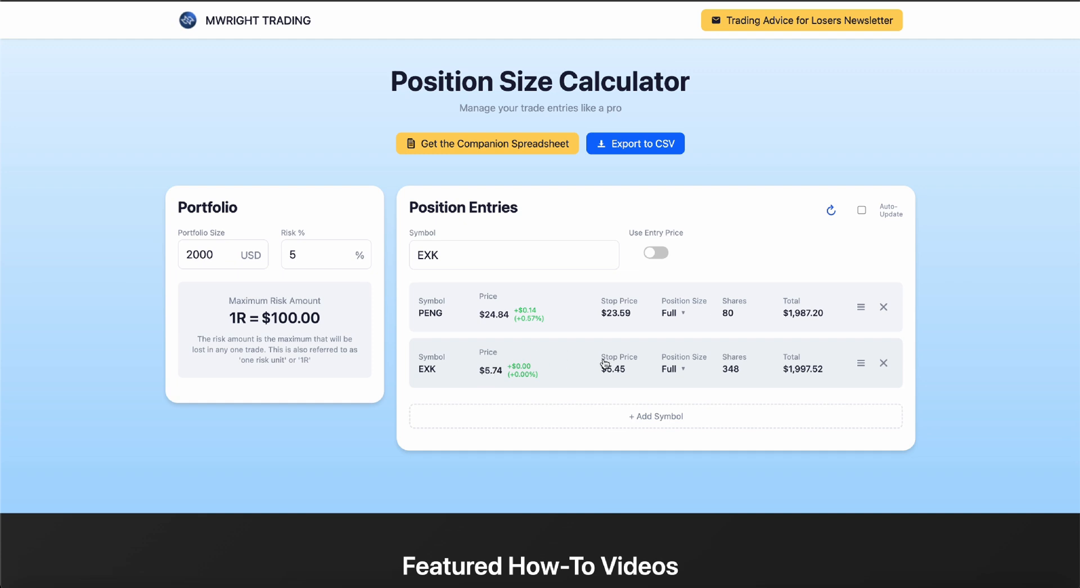
pyautogui.click(855, 372)
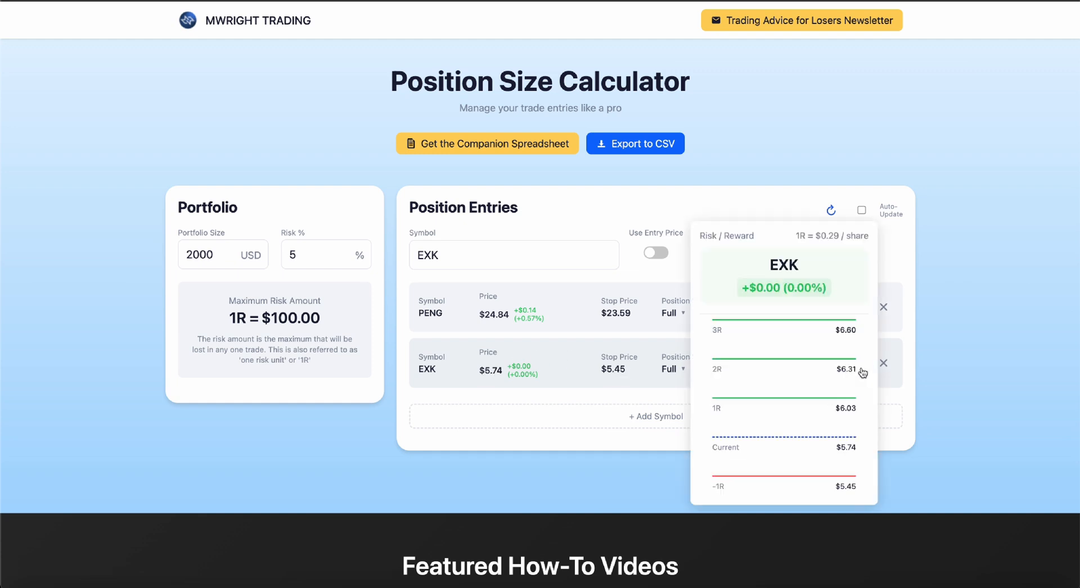
# Step: Leave the EXK risk/reward levels and open the Estimated sheet of the companion spreadsheet in Google Sheets
pyautogui.click(942, 312)
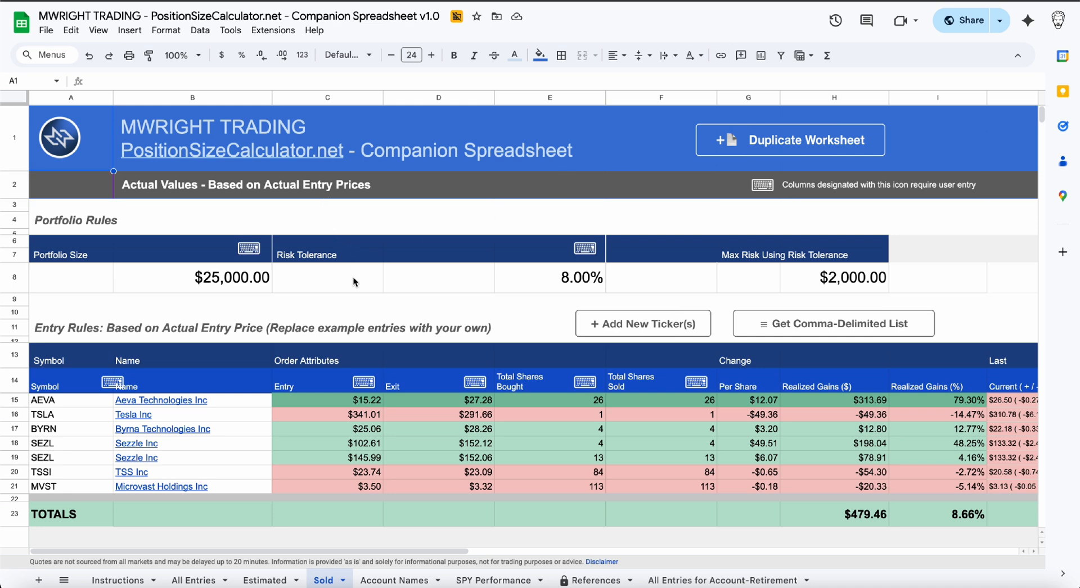
pyautogui.scroll(-1, 354, 281)
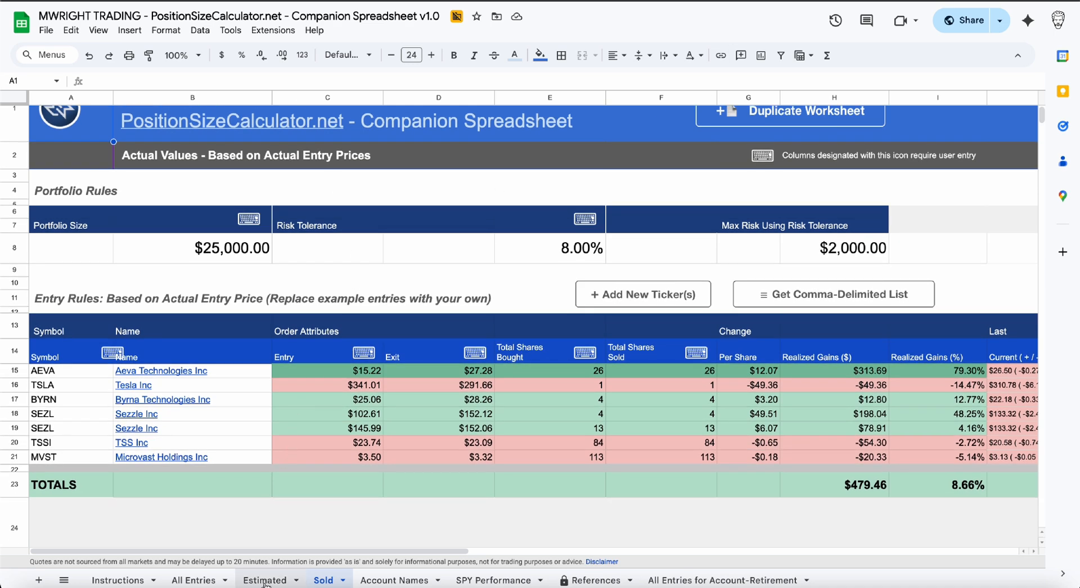
pyautogui.click(266, 582)
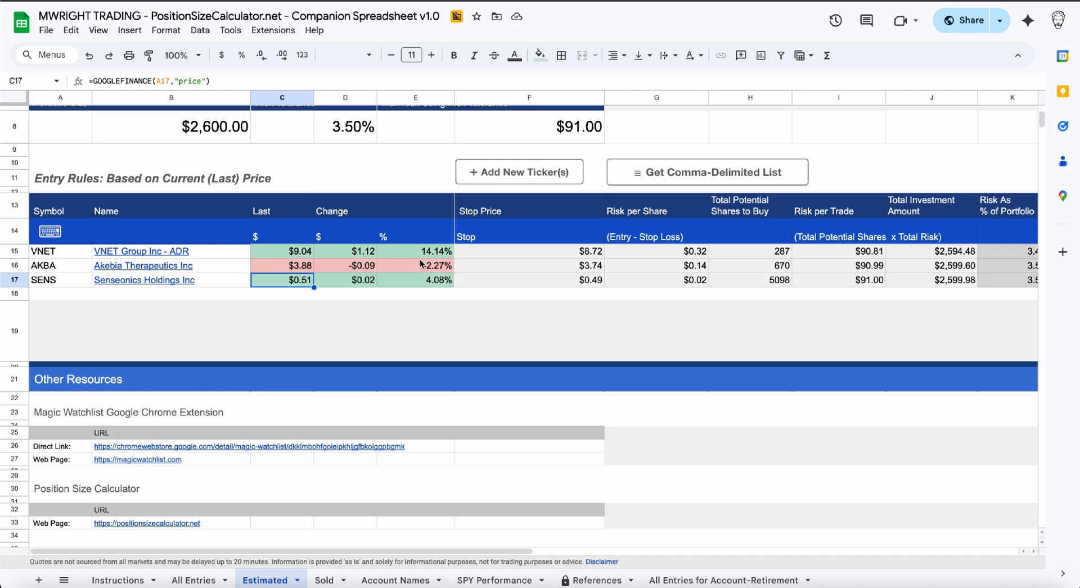
# Step: Set the portfolio size in the Estimated sheet's portfolio rules to 2,000
pyautogui.scroll(2, 360, 223)
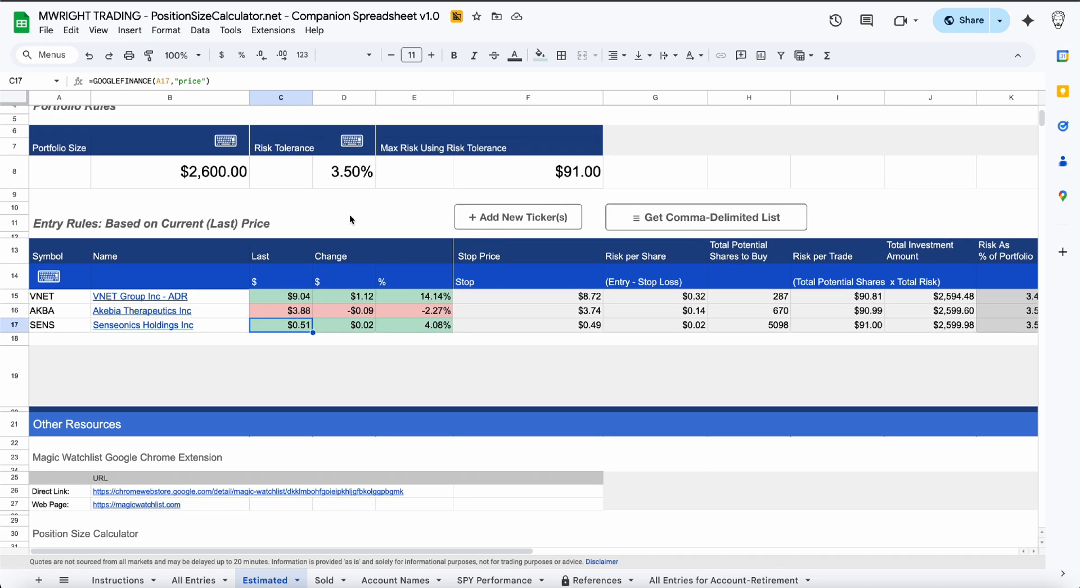
pyautogui.doubleClick(220, 177)
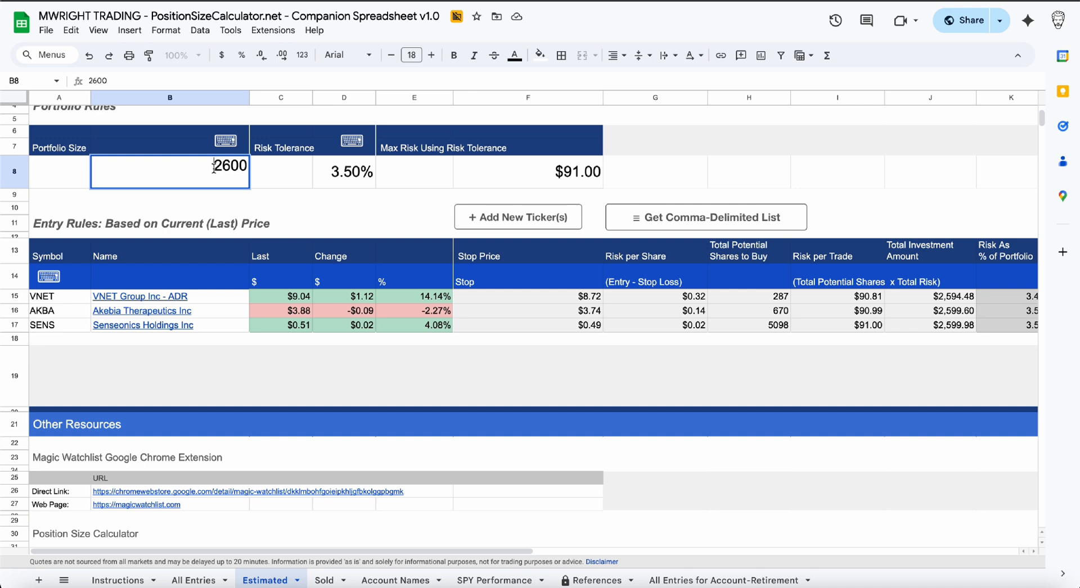
pyautogui.press('BackSpace')
pyautogui.press('BackSpace')
pyautogui.press('BackSpace')
pyautogui.press('BackSpace')
pyautogui.write('2,000')
# Step: Set the risk tolerance in the Estimated sheet's portfolio rules to 5%
pyautogui.click(322, 176)
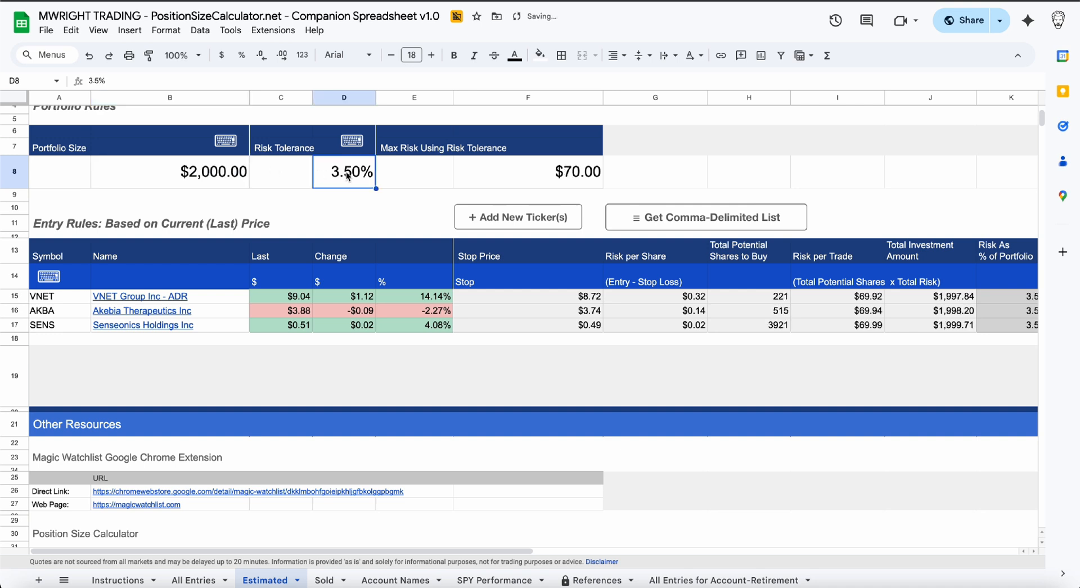
pyautogui.doubleClick(347, 176)
pyautogui.write('5')
pyautogui.press('Return')
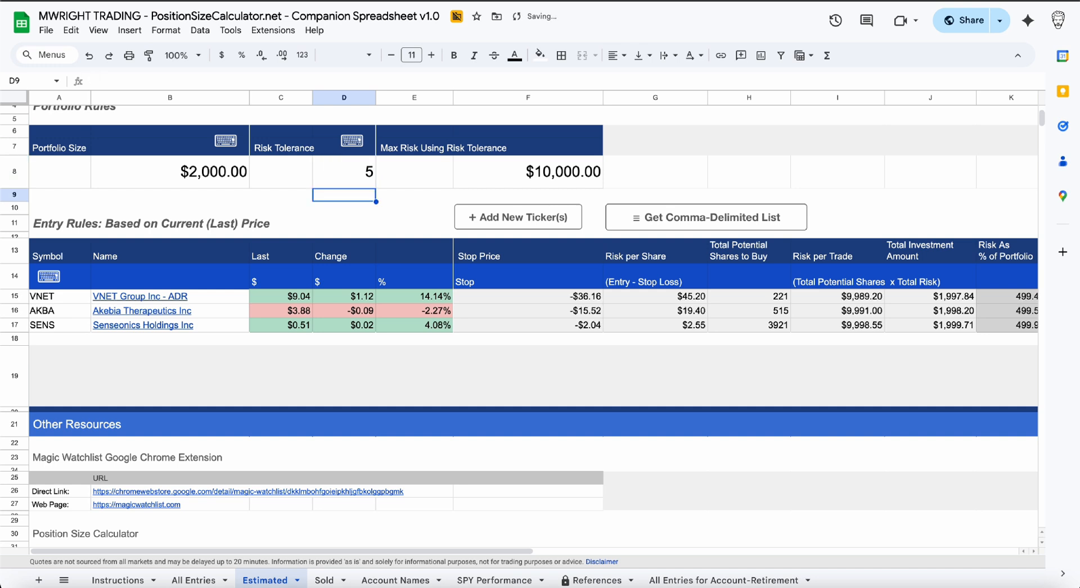
pyautogui.doubleClick(366, 179)
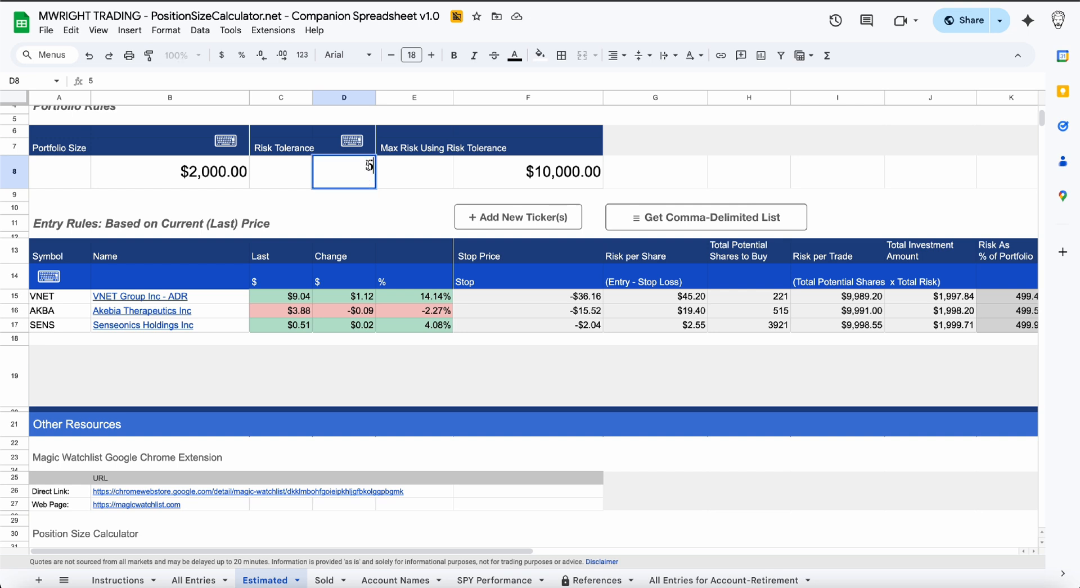
pyautogui.press('Return')
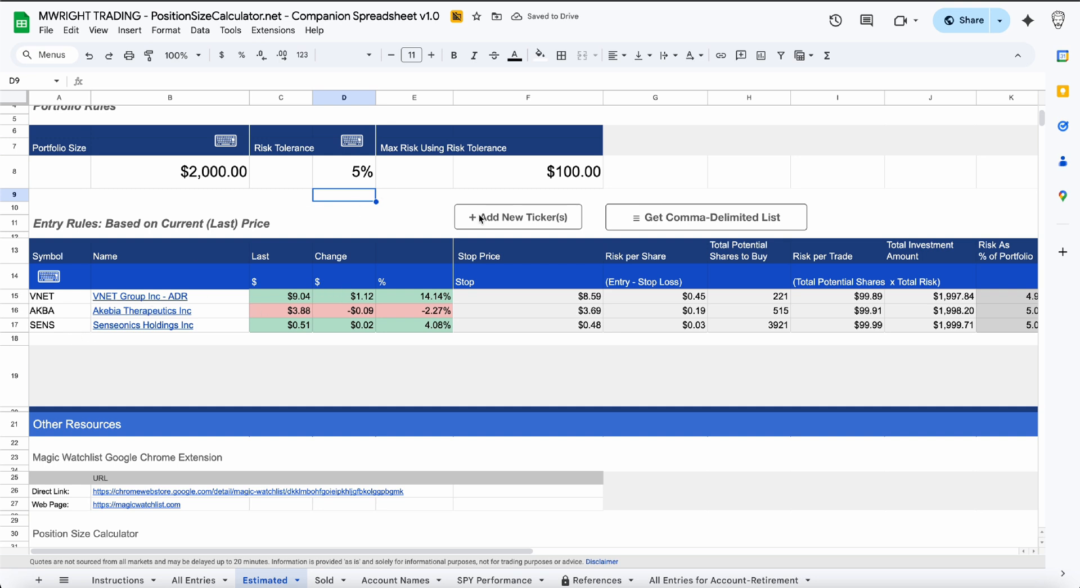
# Step: Add the tickers PENG and EXK to the Estimated sheet as new entries
pyautogui.click(505, 218)
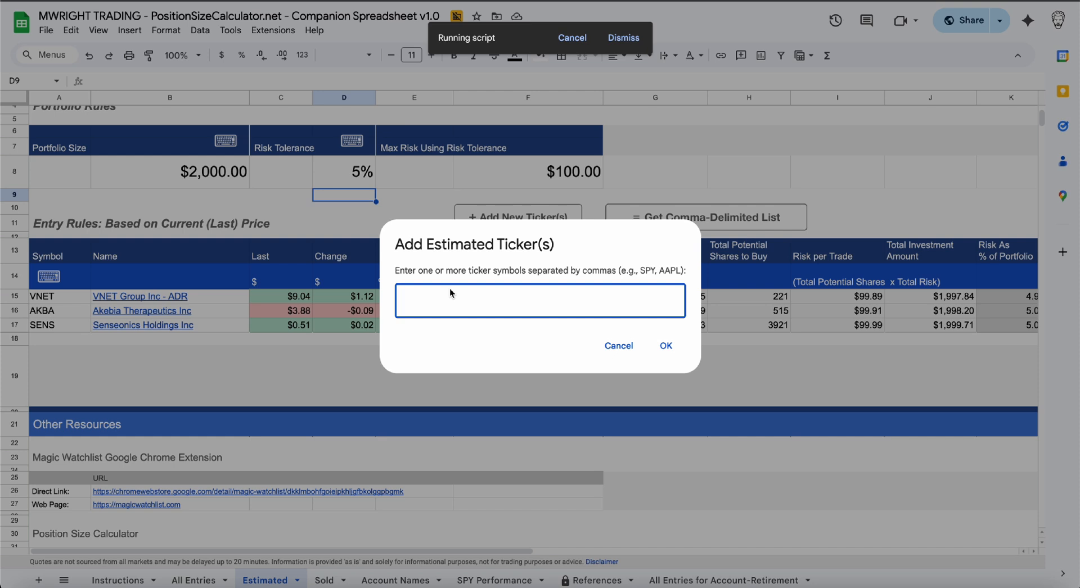
pyautogui.write('peng, exk')
pyautogui.click(670, 347)
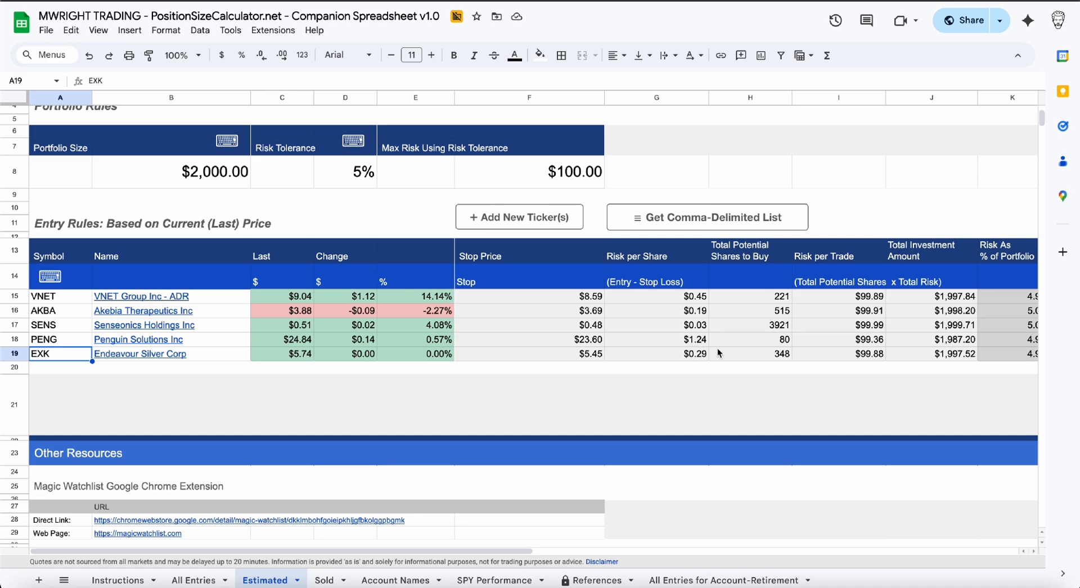
# Step: Try an R multiplier of 2 for the PENG row and set it back to 1
pyautogui.hscroll(2, 768, 336)
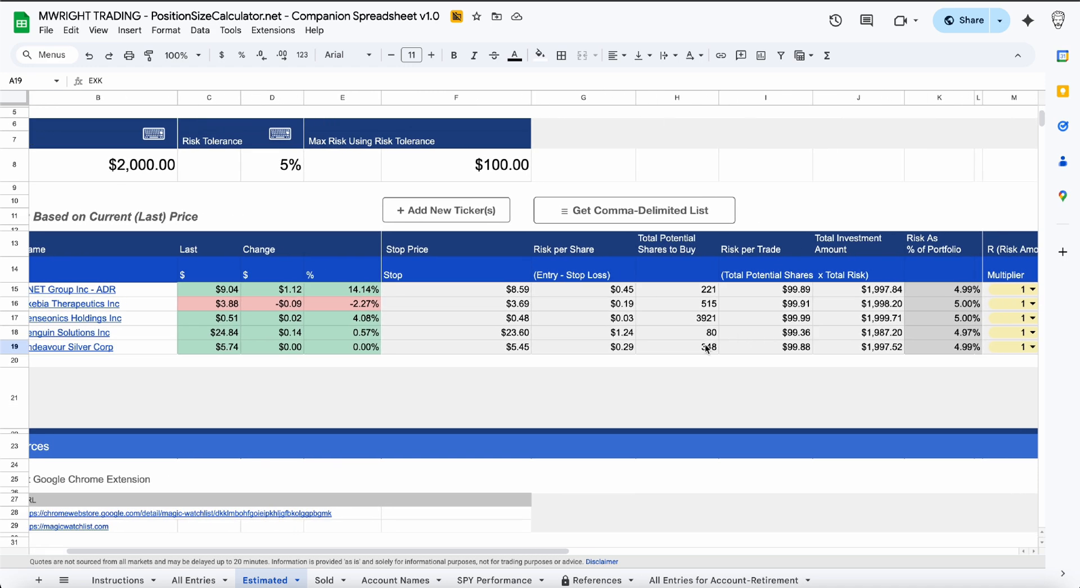
pyautogui.hscroll(2, 893, 345)
pyautogui.scroll(1, 894, 344)
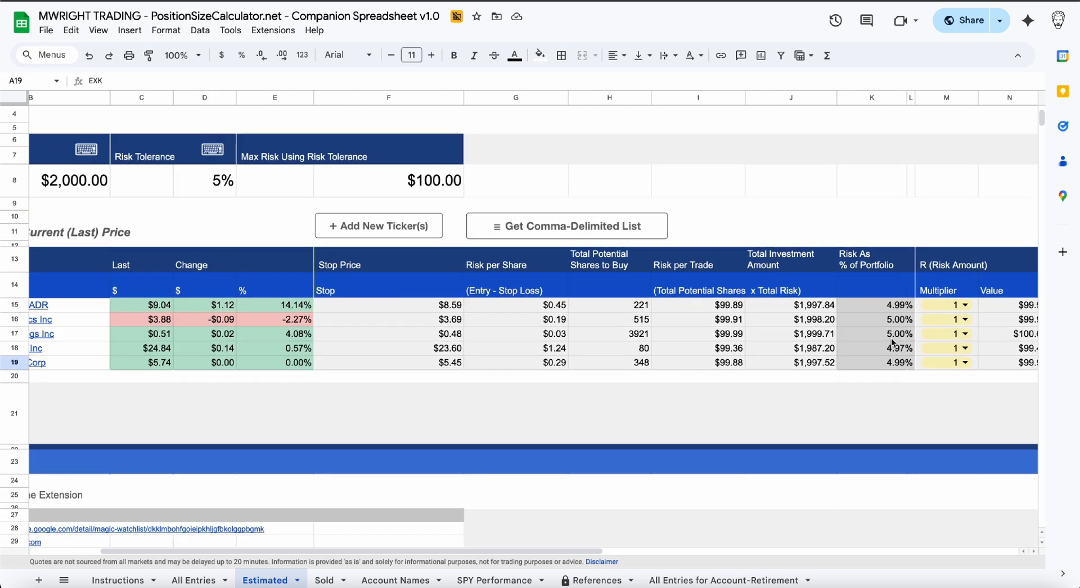
pyautogui.hscroll(3, 889, 354)
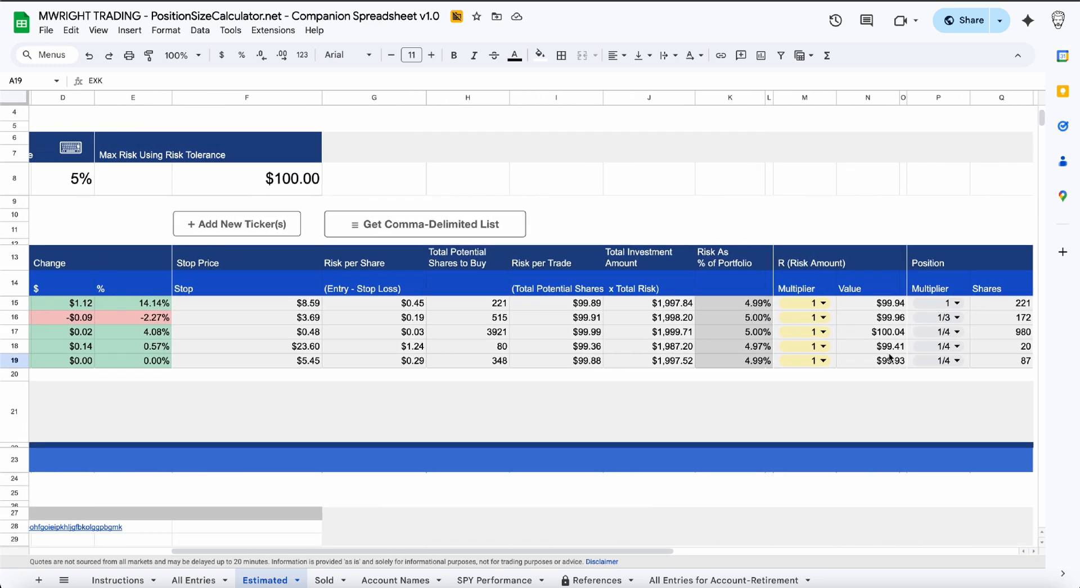
pyautogui.click(801, 346)
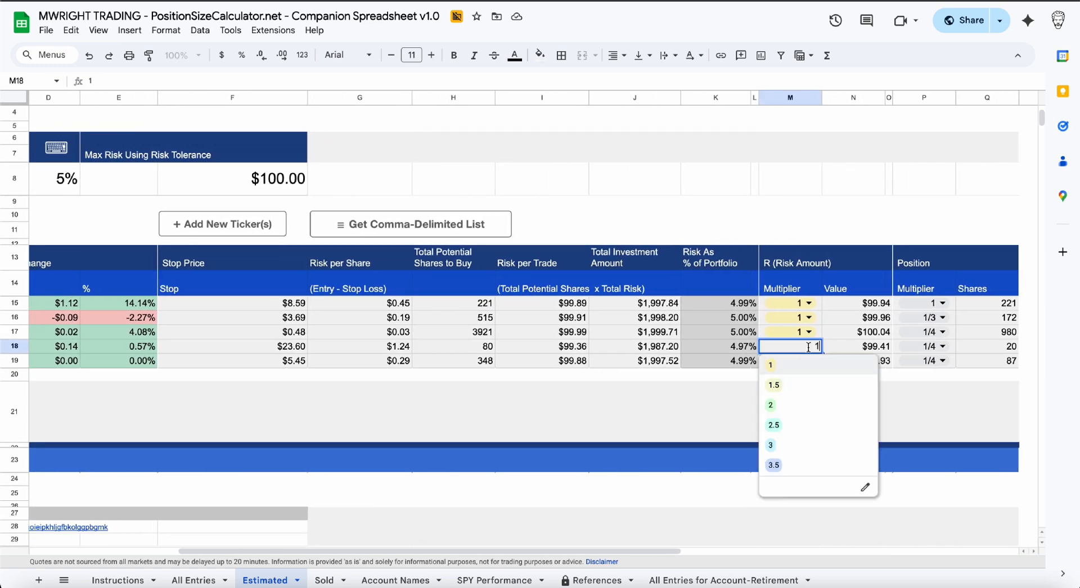
pyautogui.click(776, 405)
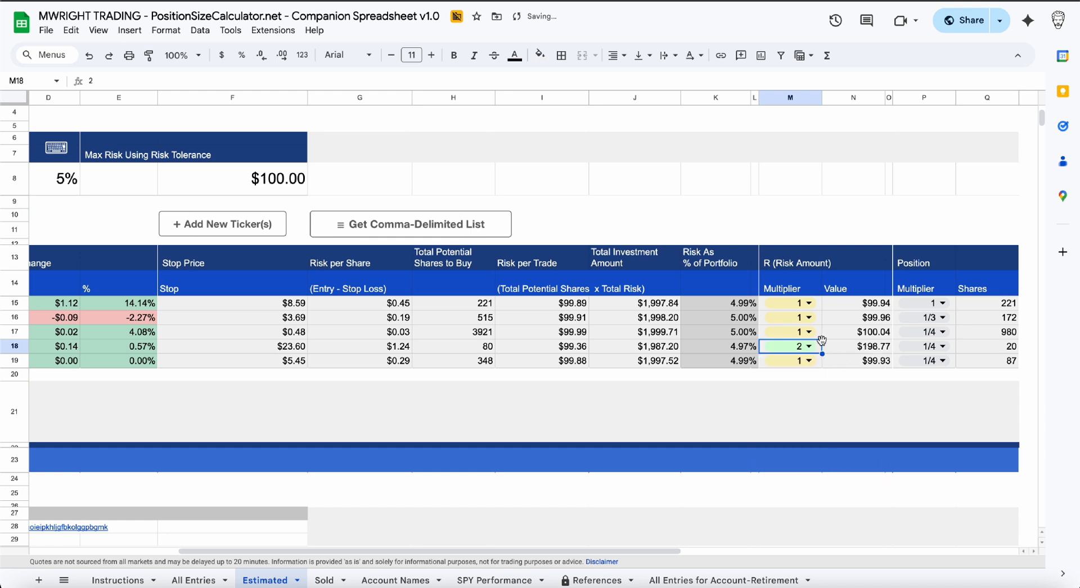
pyautogui.click(815, 348)
pyautogui.click(786, 366)
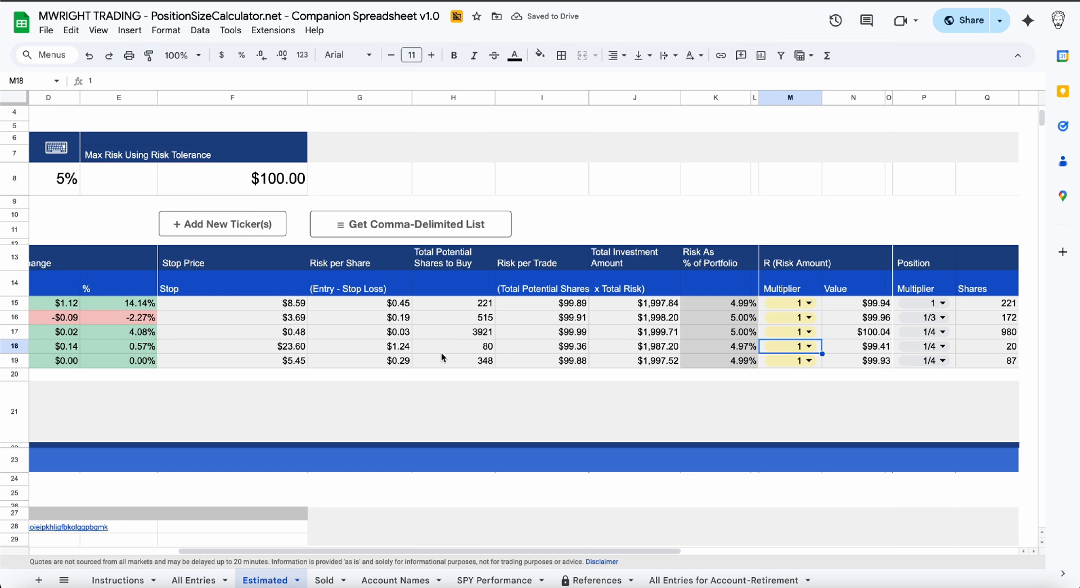
# Step: Open the All Entries sheet and review the held stocks, their unrealized gains and the totals row
pyautogui.hscroll(-5, 432, 359)
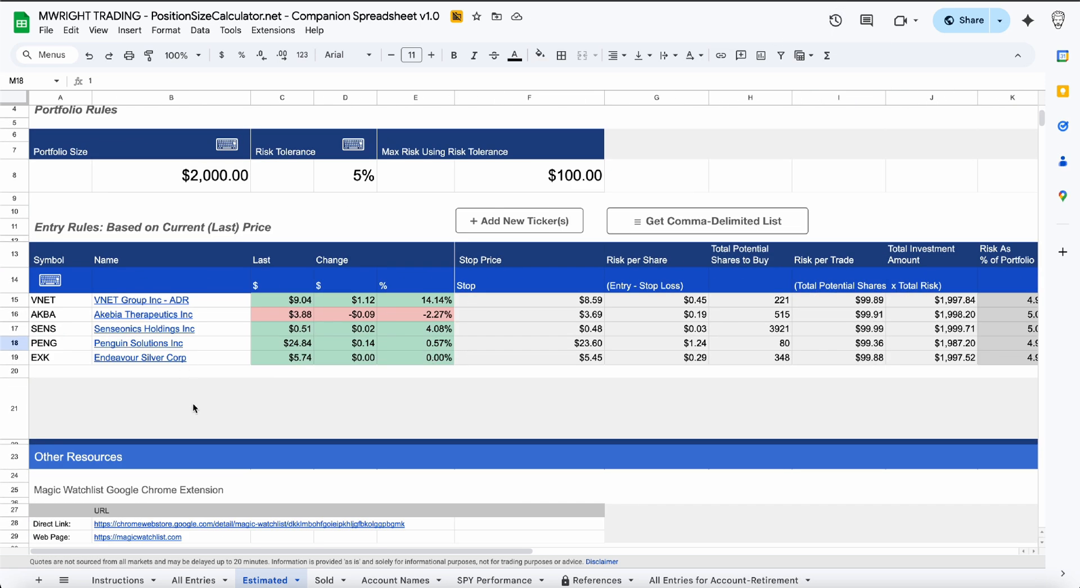
pyautogui.click(199, 582)
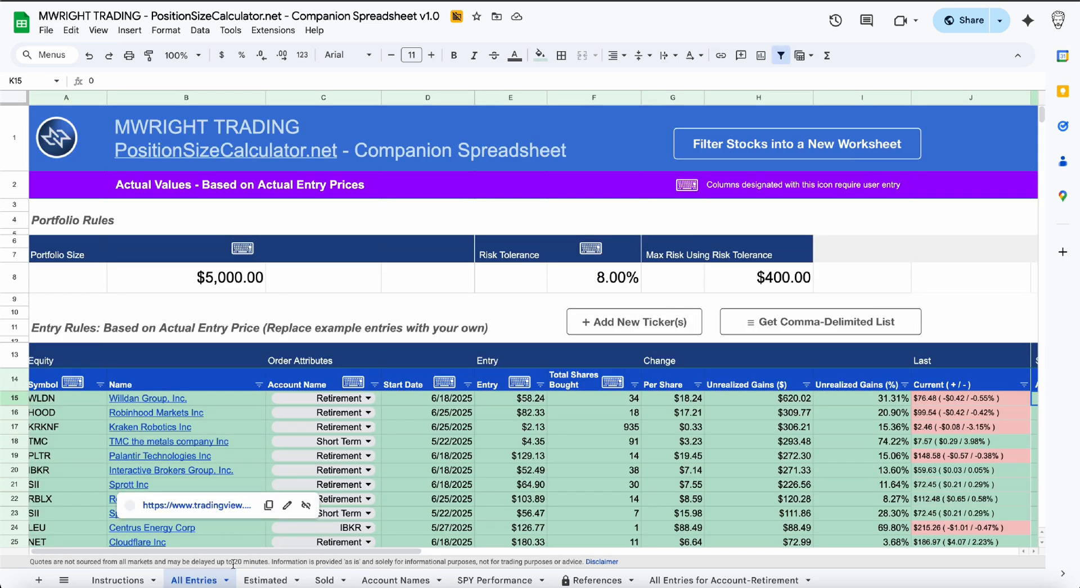
pyautogui.scroll(-2, 333, 481)
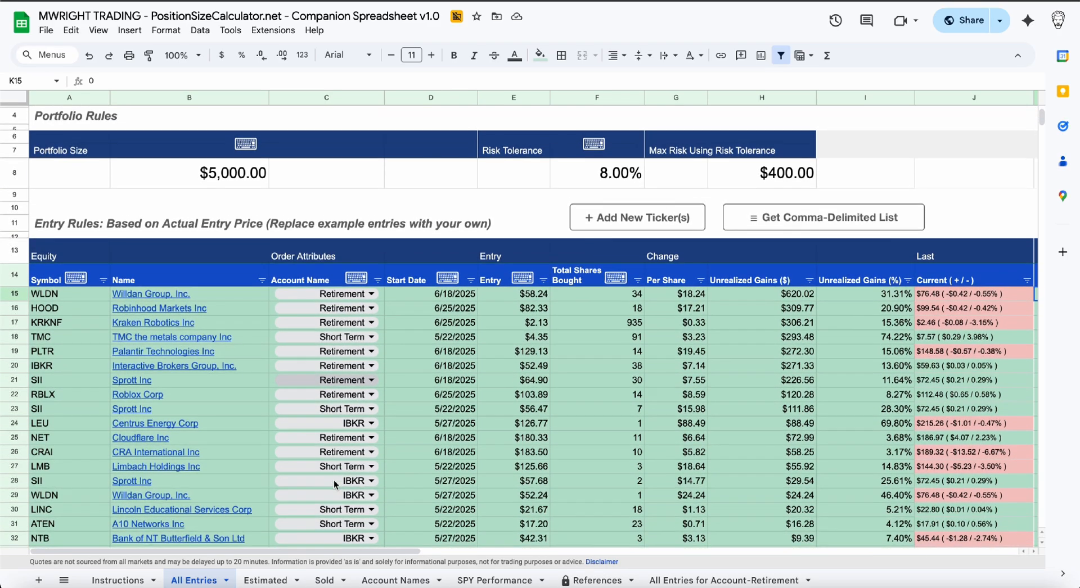
pyautogui.scroll(-2, 333, 481)
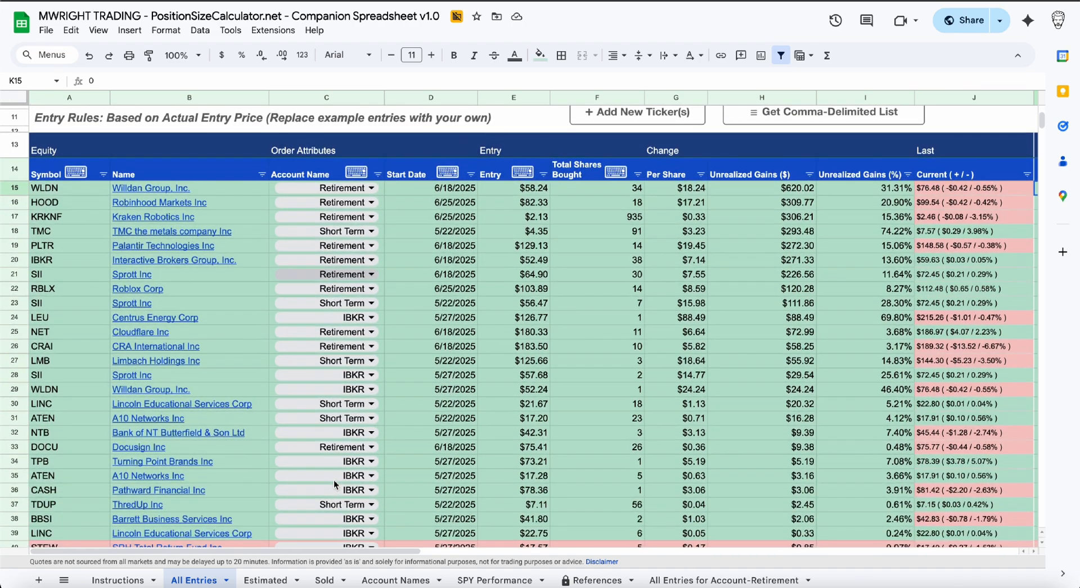
pyautogui.scroll(-2, 333, 480)
pyautogui.scroll(2, 335, 485)
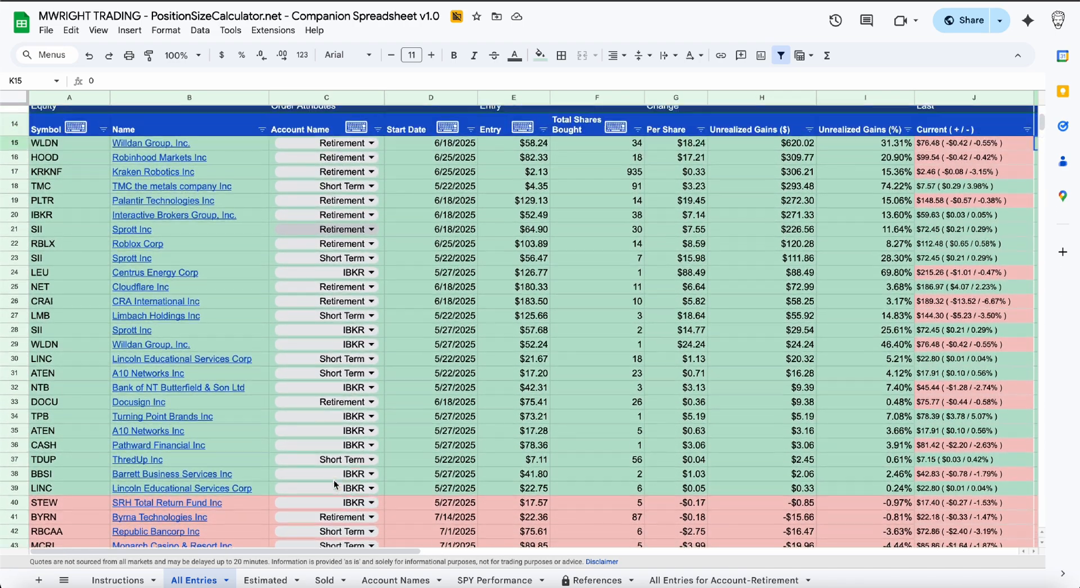
pyautogui.moveTo(208, 424)
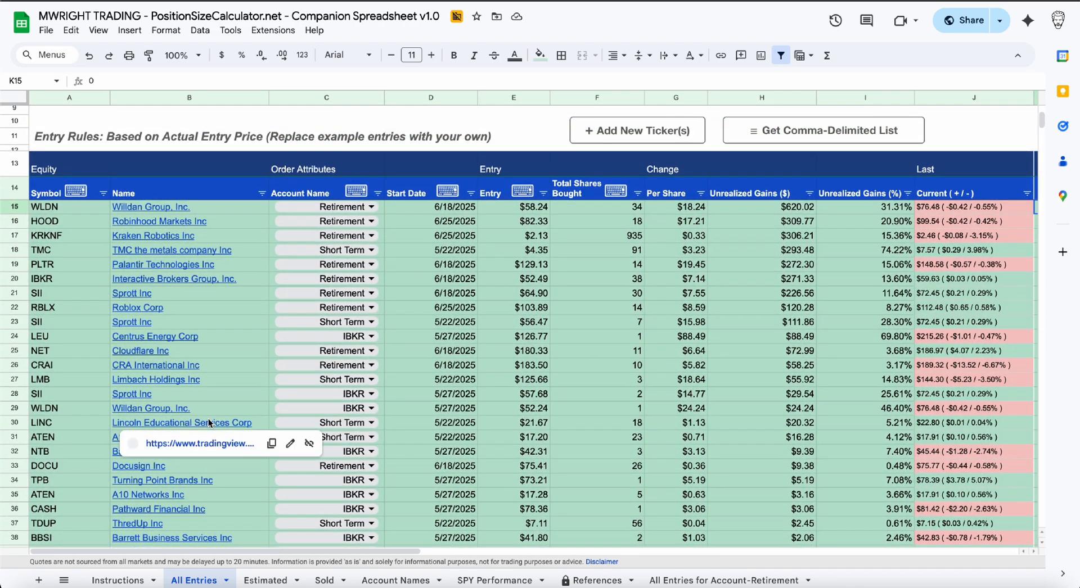
pyautogui.scroll(-5, 262, 372)
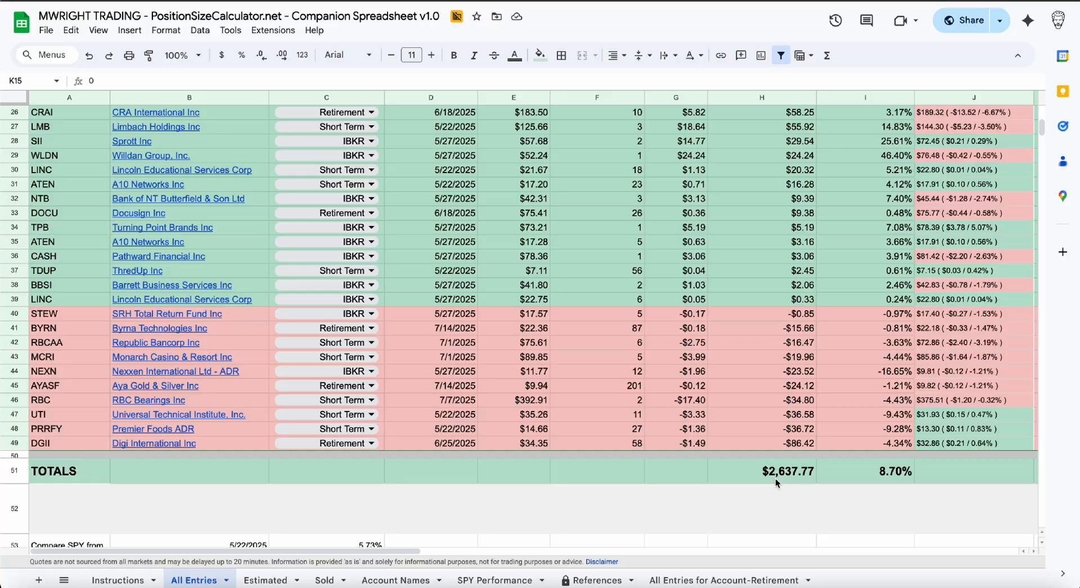
pyautogui.scroll(10, 775, 478)
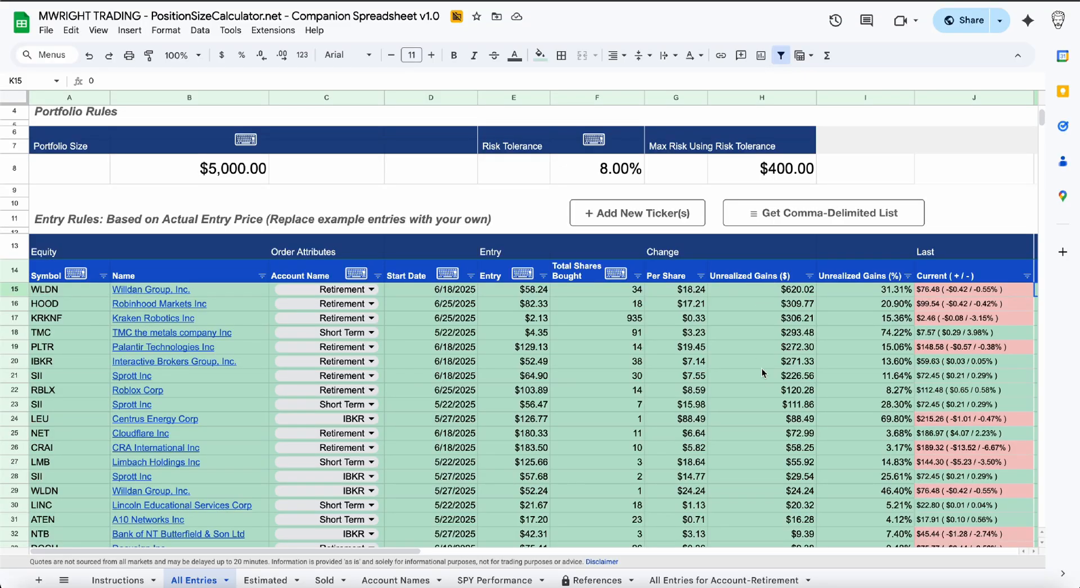
pyautogui.scroll(-5, 762, 369)
pyautogui.scroll(-6, 762, 370)
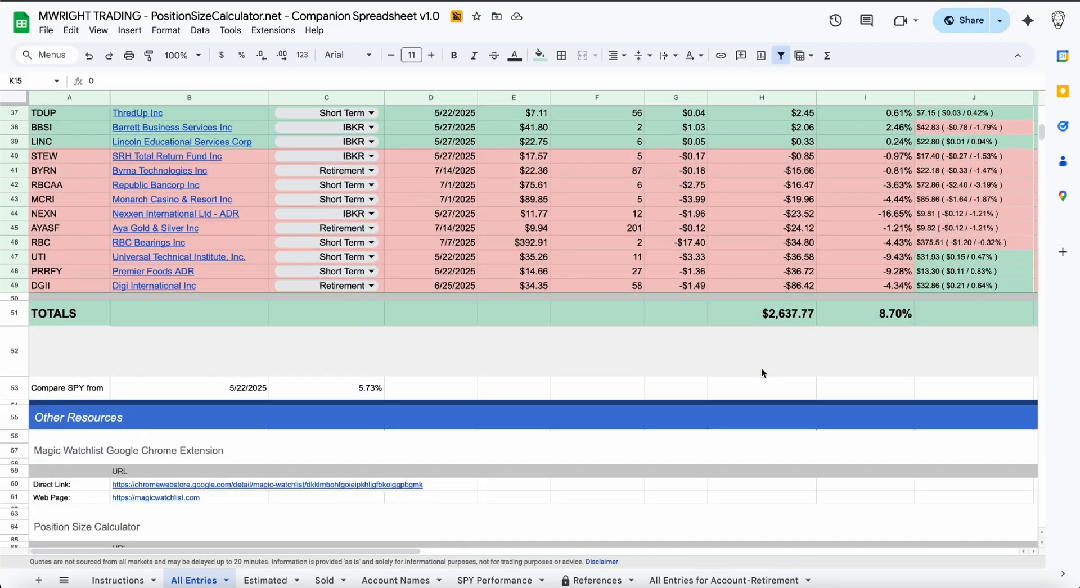
# Step: Examine the stop price, risk and investment columns with their totals in All Entries, and return to the portfolio rules
pyautogui.hscroll(4, 878, 310)
pyautogui.hscroll(5, 880, 314)
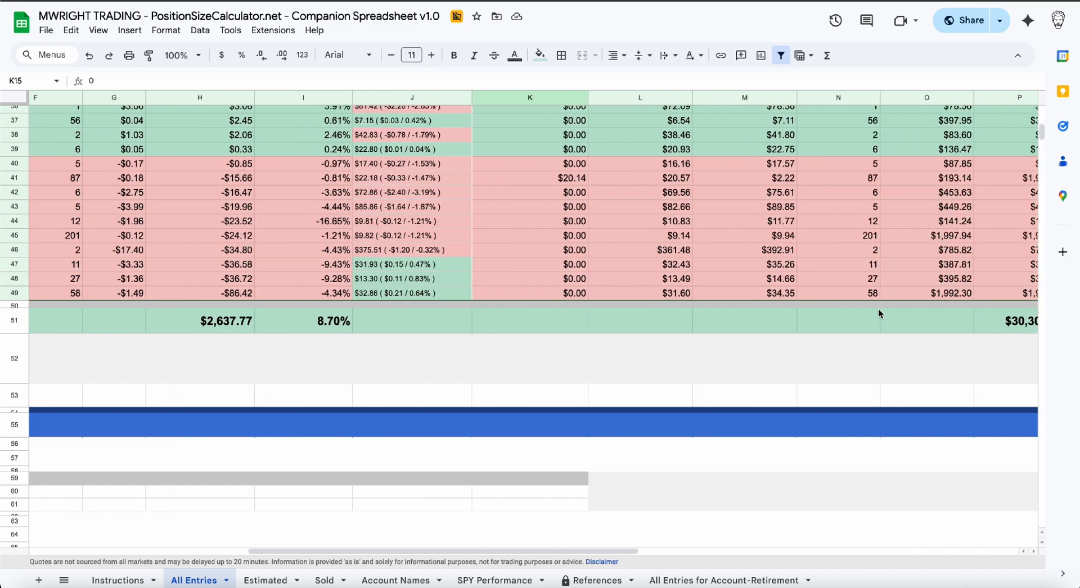
pyautogui.scroll(1, 881, 314)
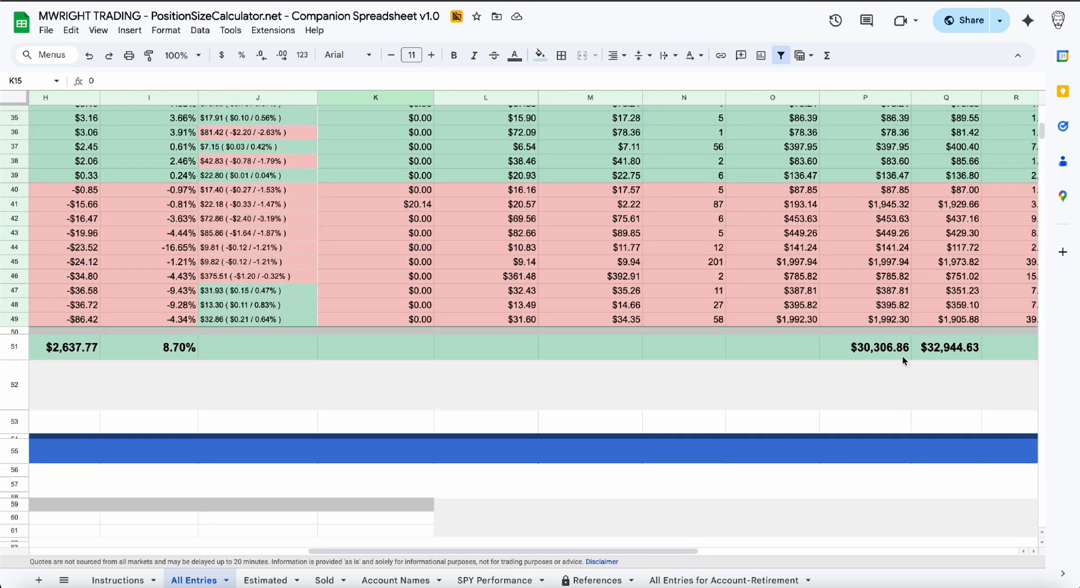
pyautogui.scroll(10, 903, 360)
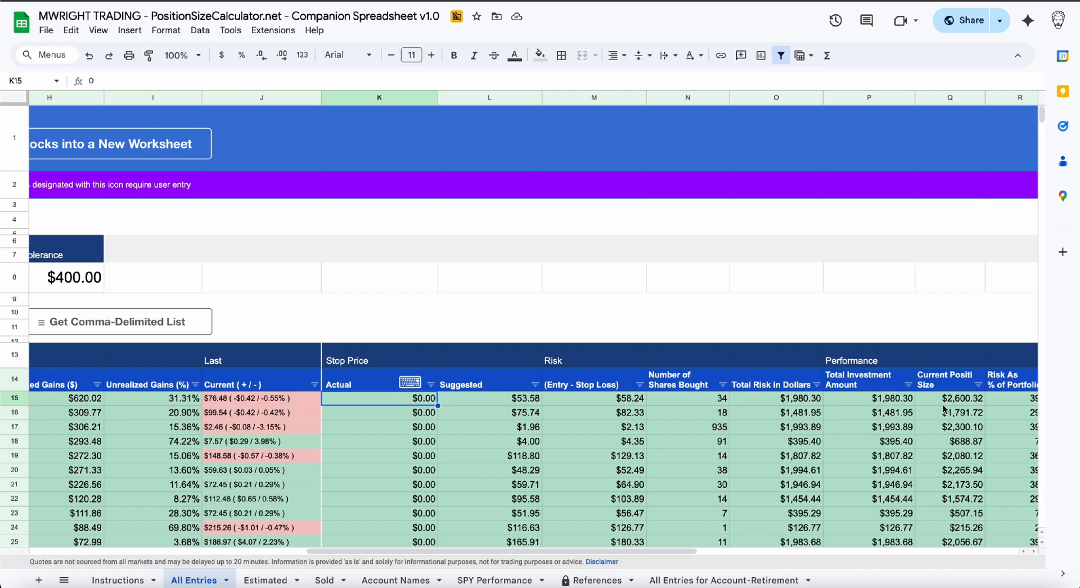
pyautogui.hscroll(-5, 674, 419)
pyautogui.scroll(-1, 674, 419)
pyautogui.scroll(-3, 674, 422)
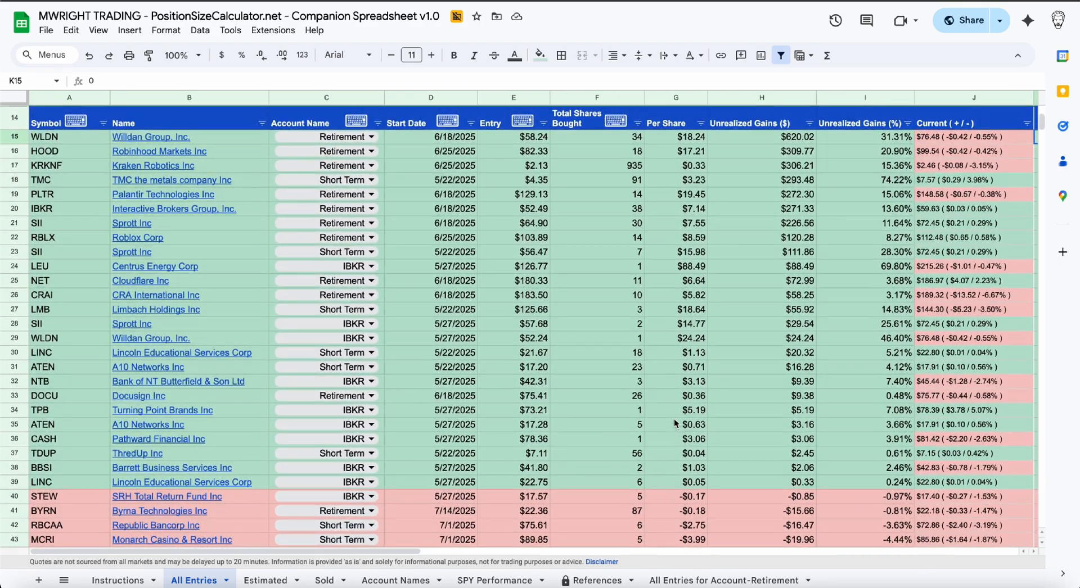
pyautogui.scroll(-4, 674, 419)
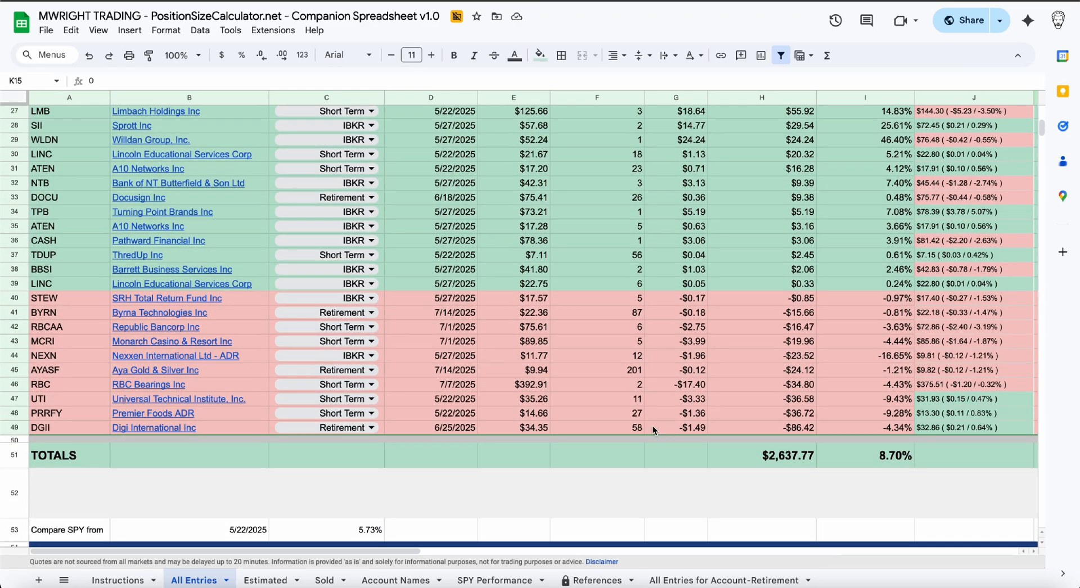
pyautogui.scroll(4, 655, 431)
pyautogui.scroll(3, 653, 431)
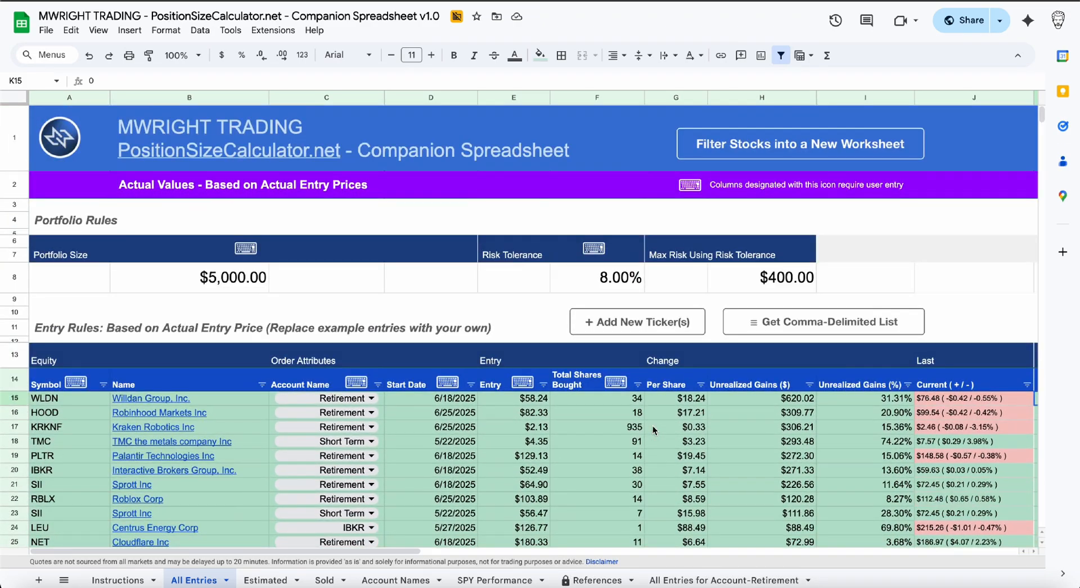
# Step: Add the ticker PENG to the All Entries sheet as a new row
pyautogui.click(636, 324)
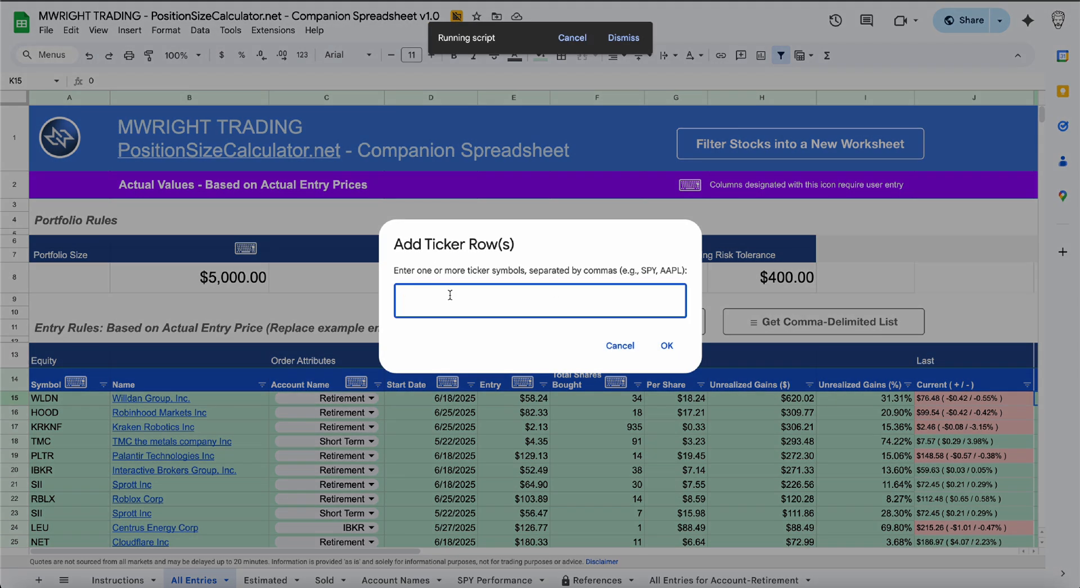
pyautogui.write('peng')
pyautogui.click(667, 345)
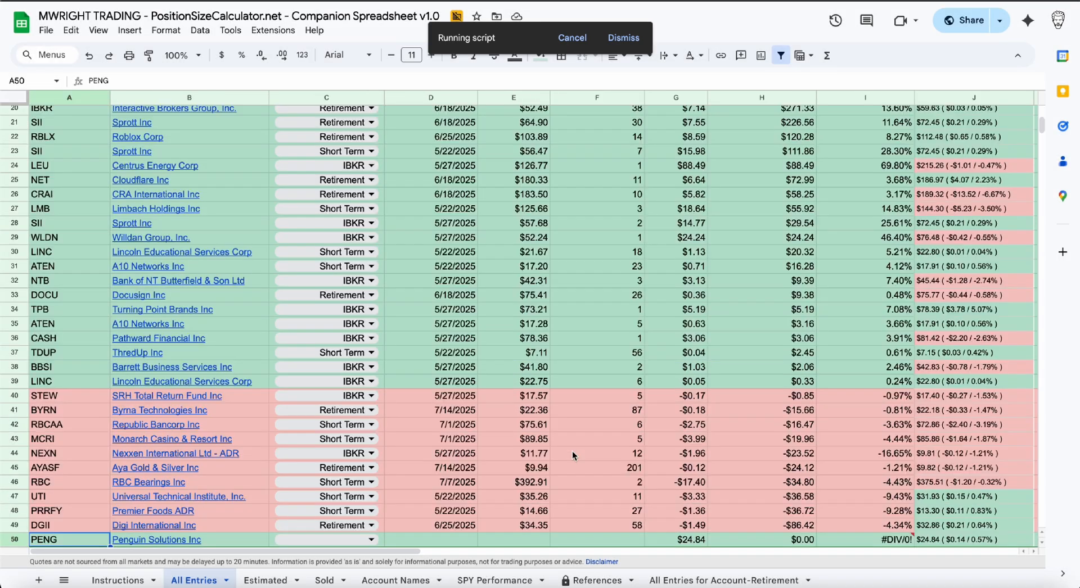
# Step: Assign the PENG row to the Short Term account and check the list of accounts in the Account Names sheet
pyautogui.click(347, 540)
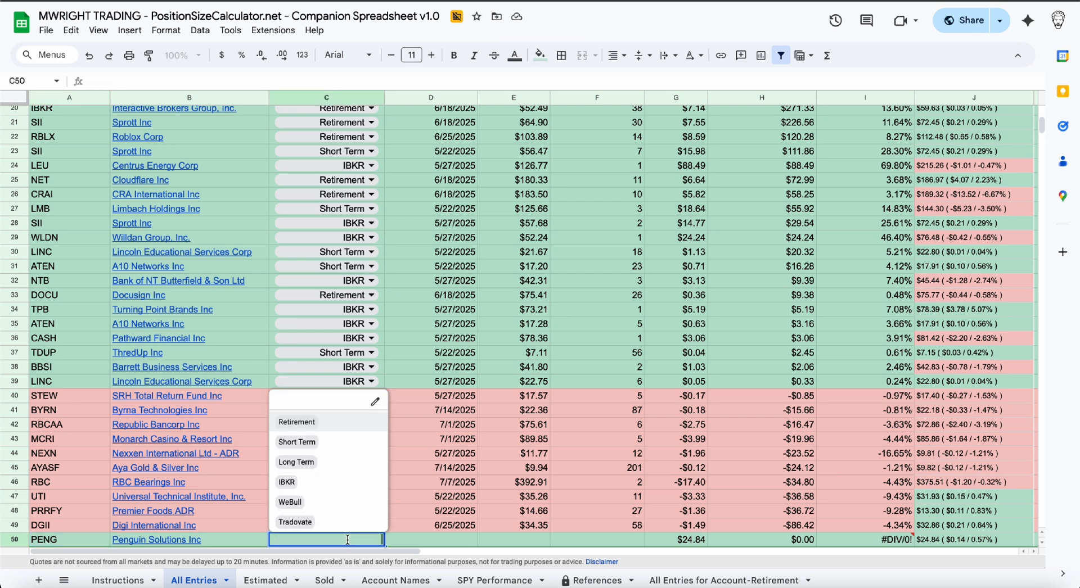
pyautogui.click(309, 443)
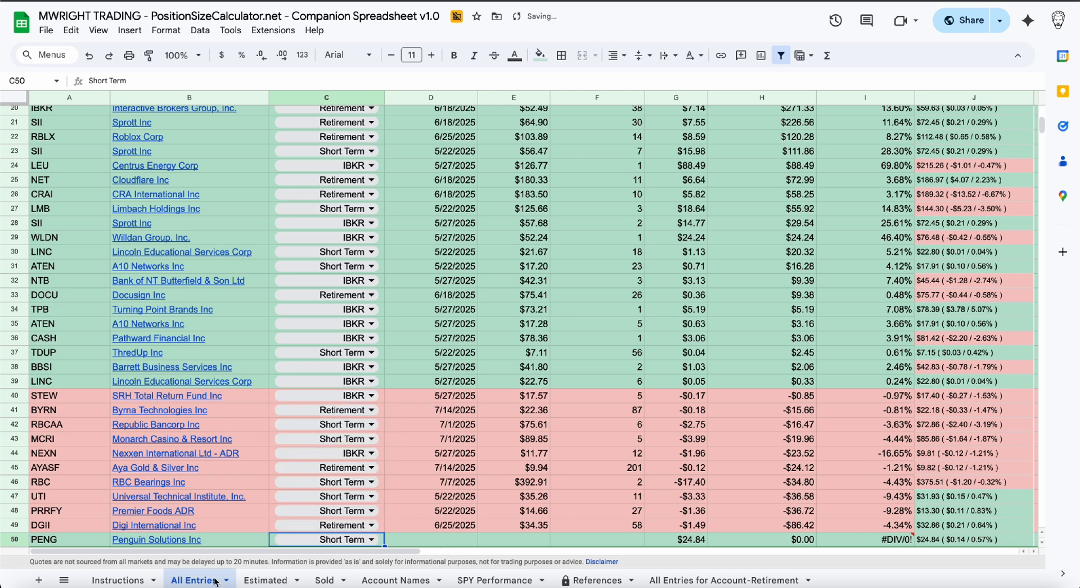
pyautogui.click(378, 581)
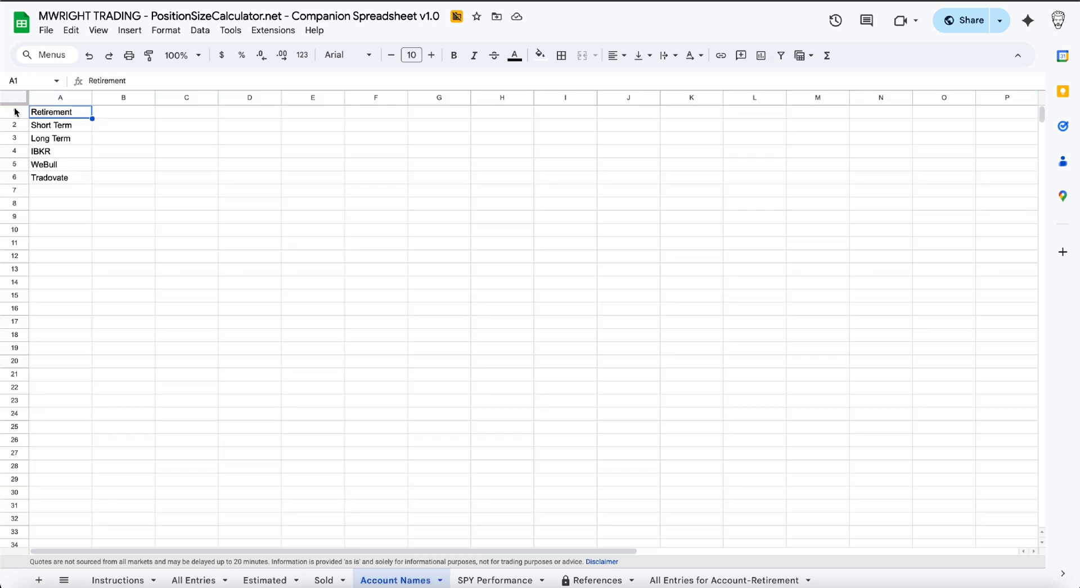
pyautogui.click(199, 581)
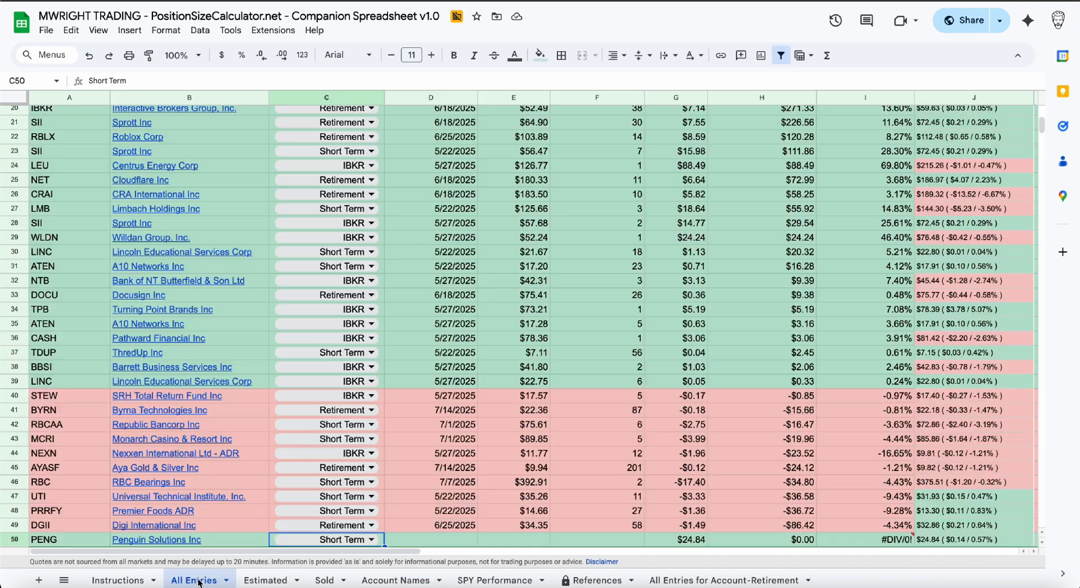
# Step: Enter 7/15/2025 as the start date of the PENG row in All Entries
pyautogui.click(442, 541)
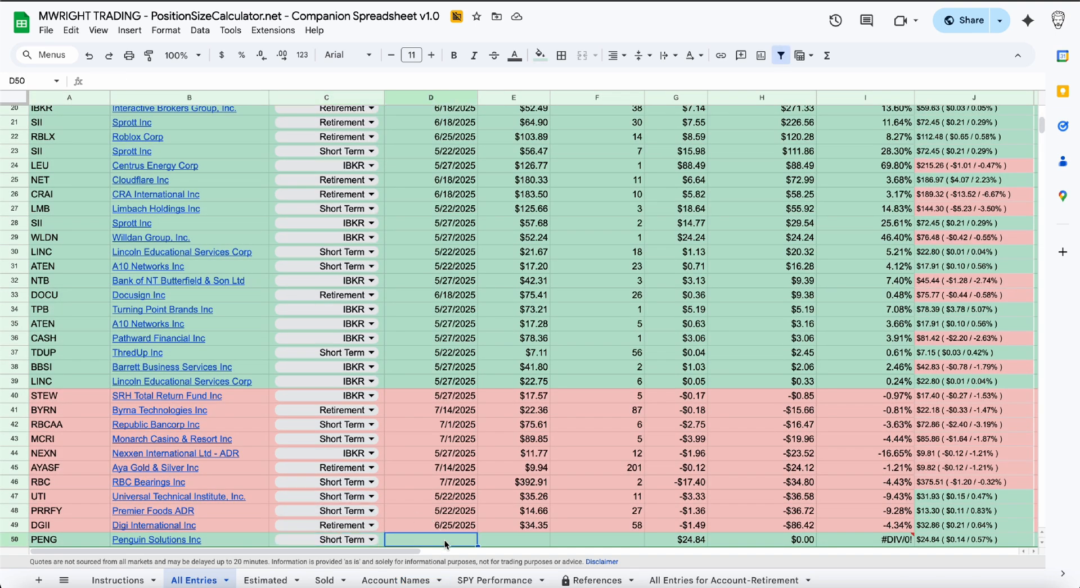
pyautogui.write('7/1')
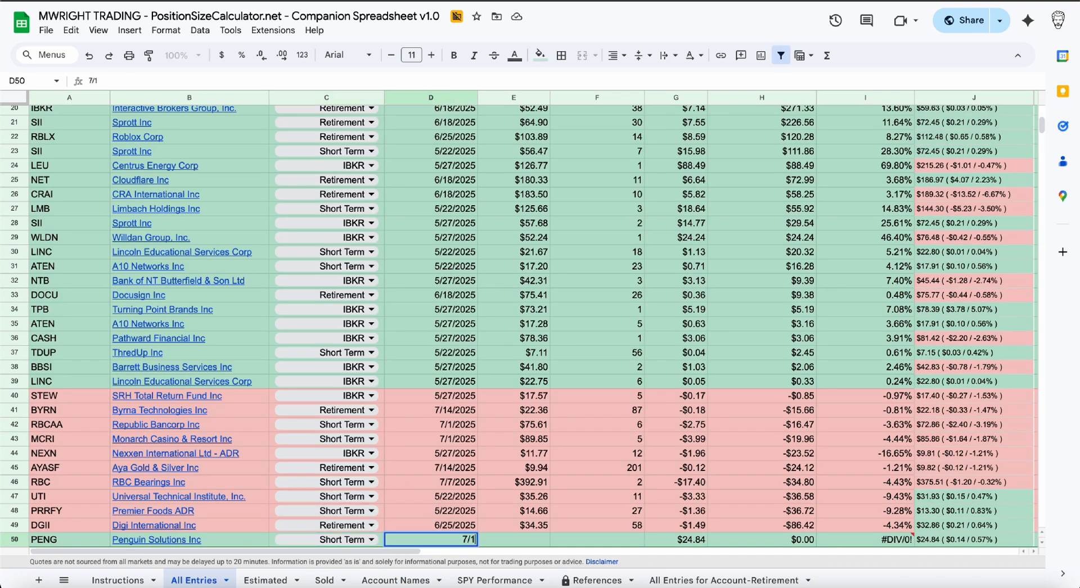
pyautogui.write('5/2025')
pyautogui.click(526, 542)
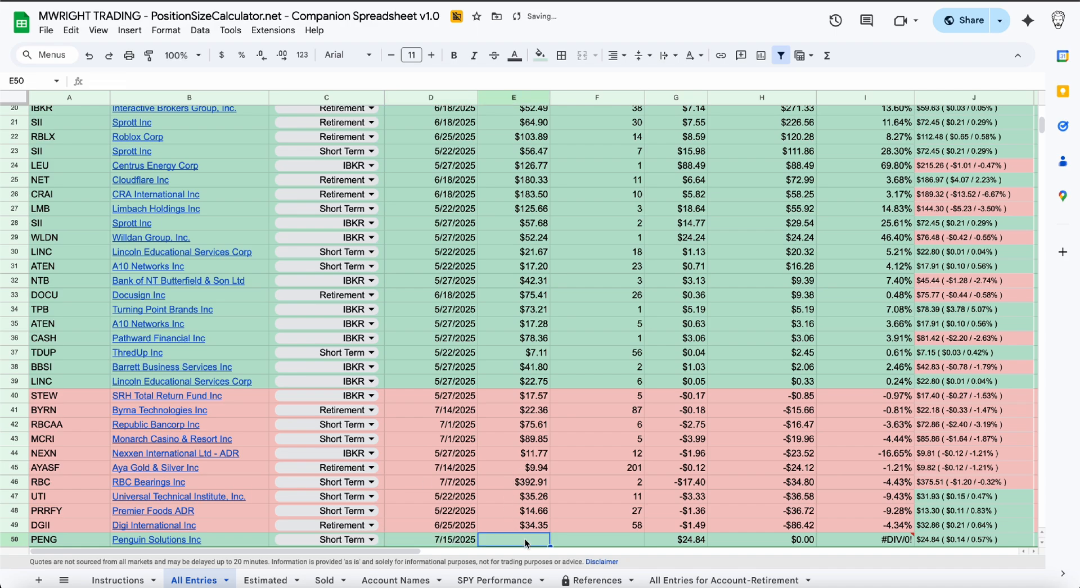
# Step: Look up PENG's last price in the Estimated sheet and enter 24.84 as its entry price in All Entries
pyautogui.scroll(-2, 539, 473)
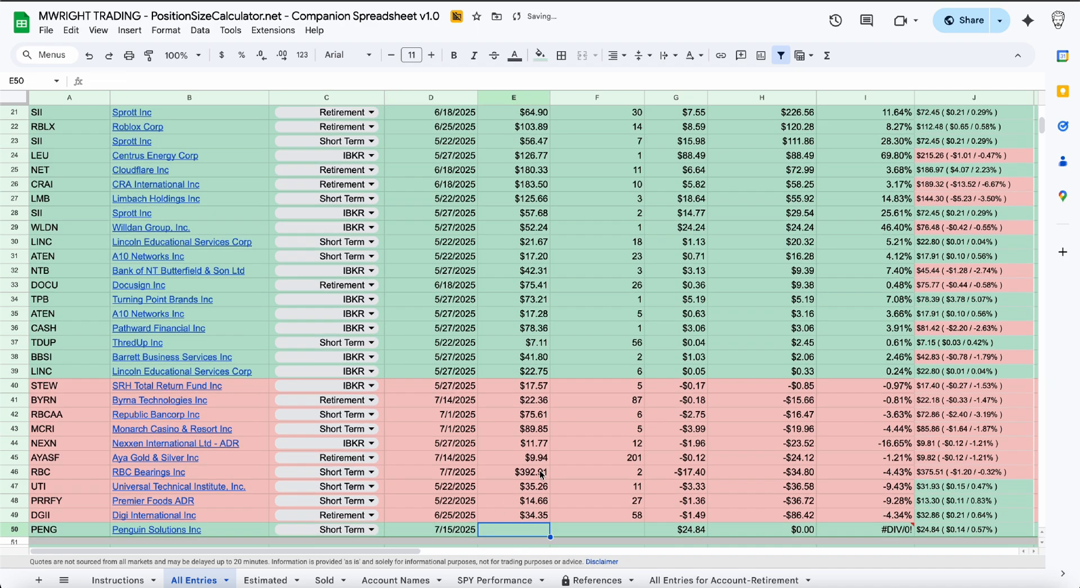
pyautogui.scroll(10, 539, 470)
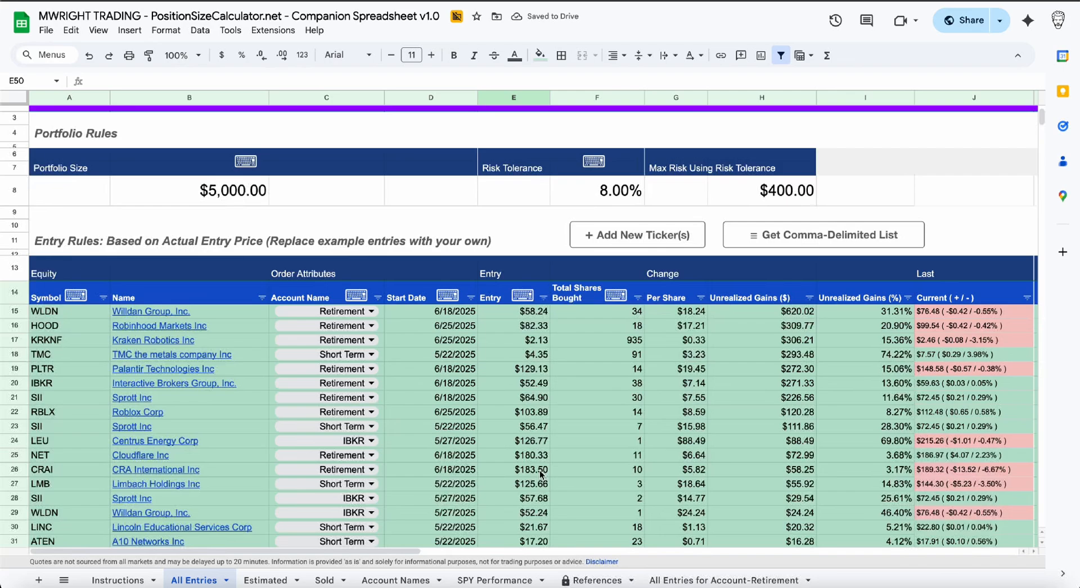
pyautogui.scroll(-10, 539, 470)
pyautogui.scroll(-3, 539, 470)
pyautogui.scroll(3, 539, 471)
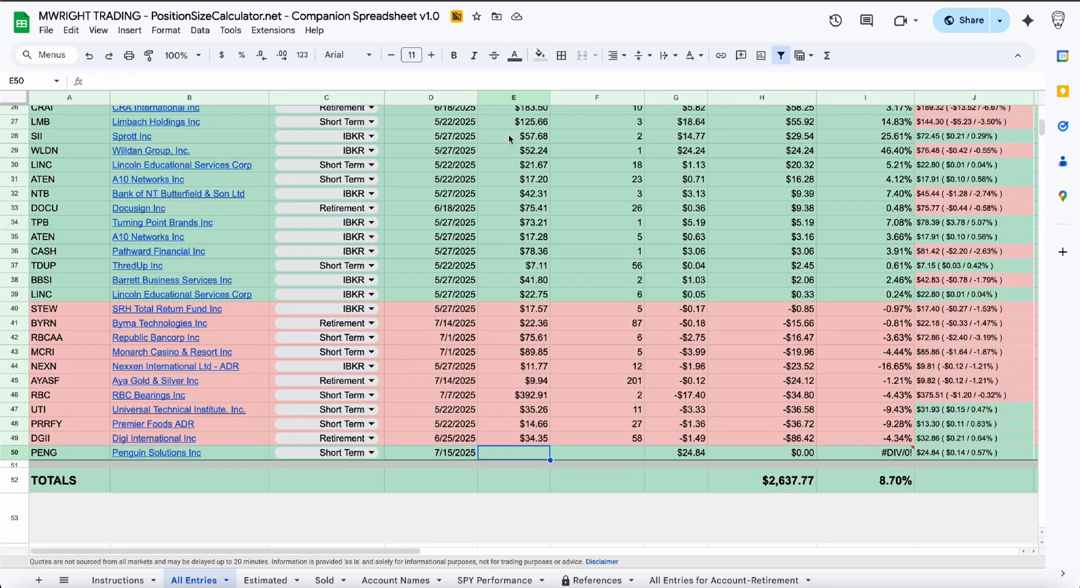
pyautogui.click(262, 583)
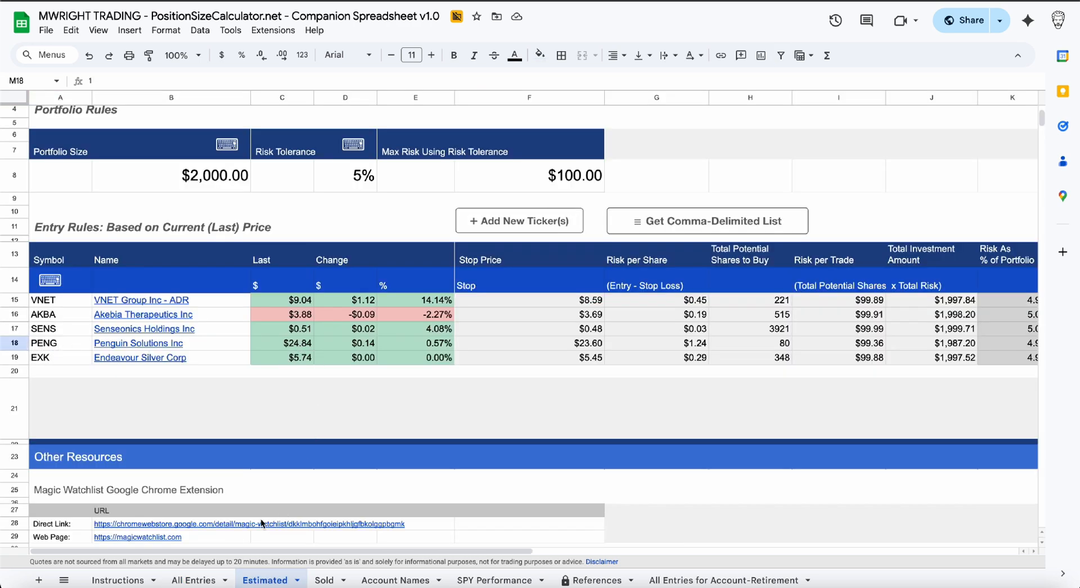
pyautogui.click(194, 580)
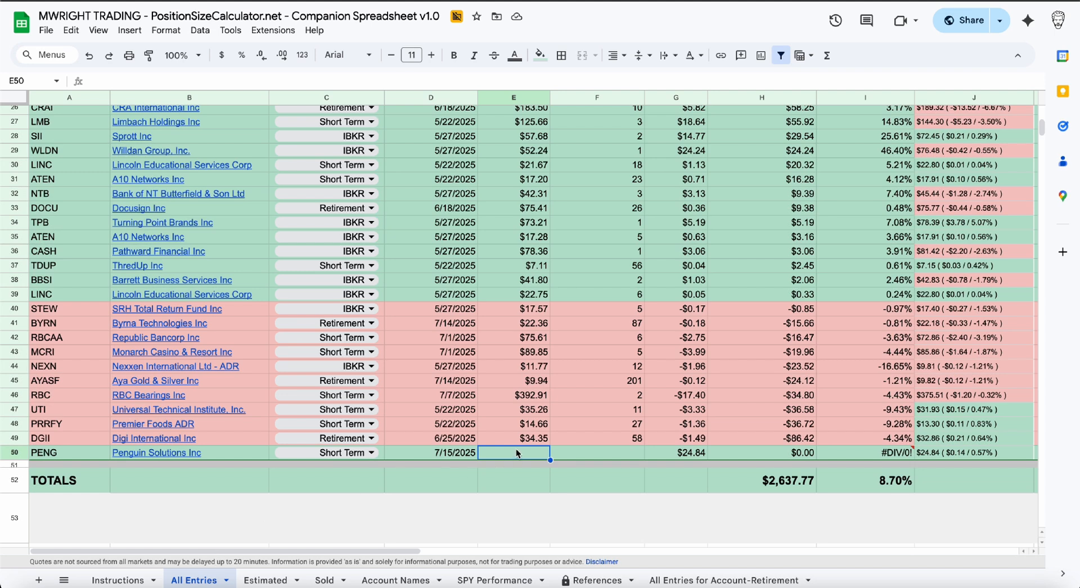
pyautogui.write('24.84')
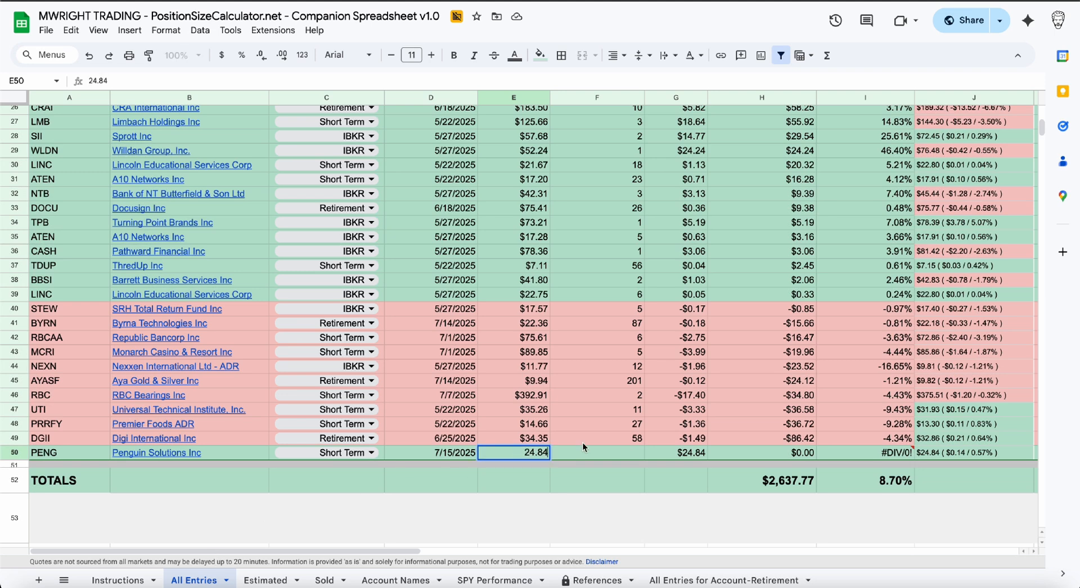
pyautogui.click(625, 455)
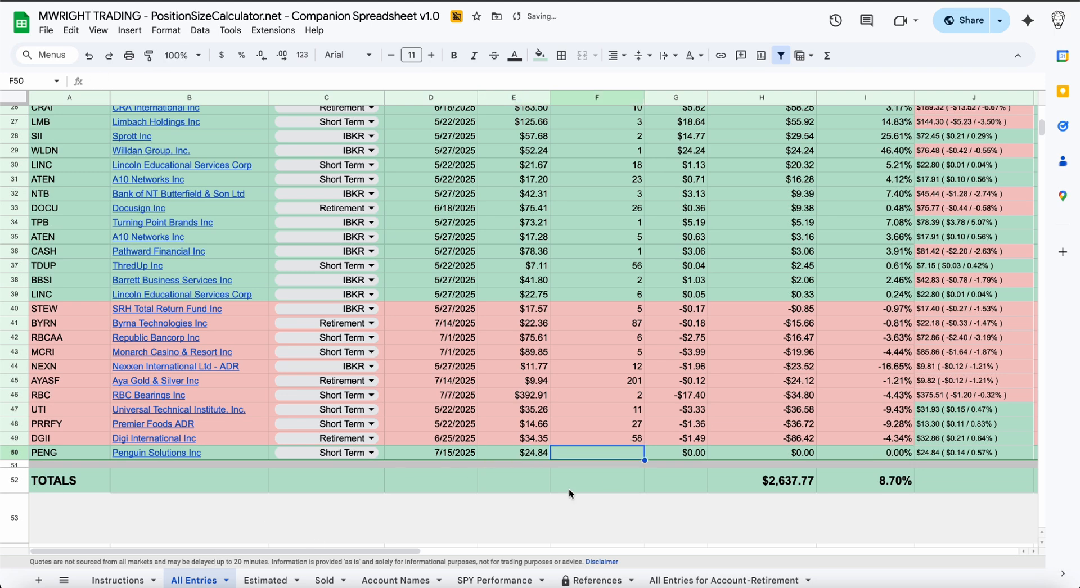
# Step: Look up PENG's potential shares in the Estimated sheet and enter 80 as its total shares bought in All Entries
pyautogui.click(265, 581)
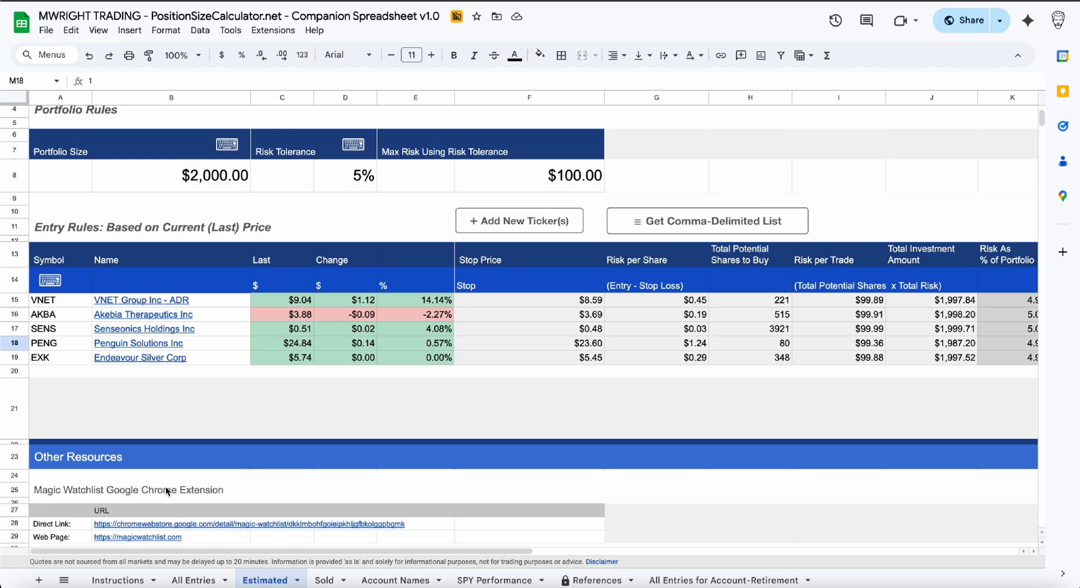
pyautogui.click(194, 581)
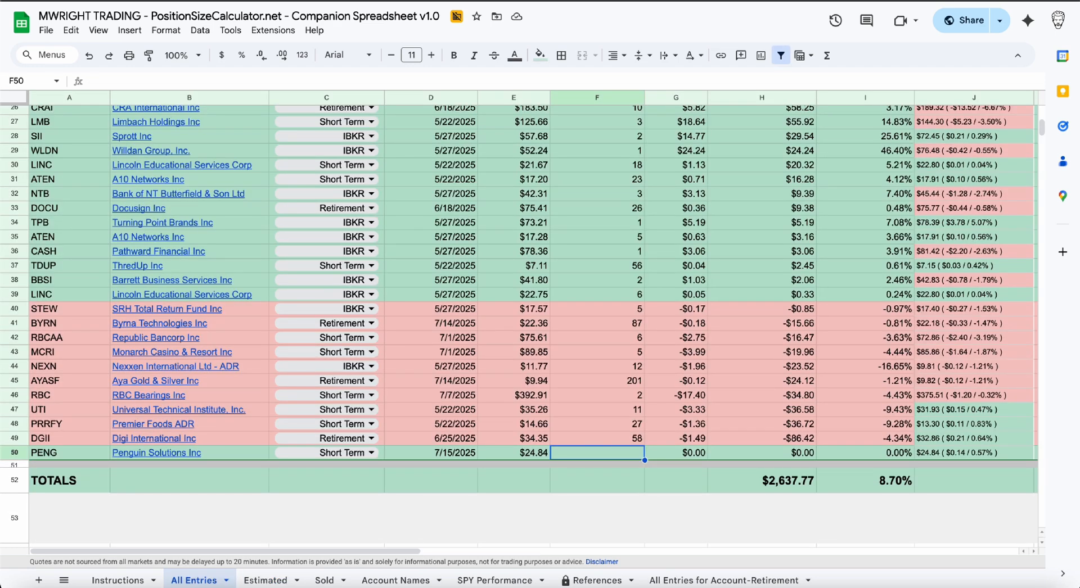
pyautogui.write('80')
pyautogui.press('Return')
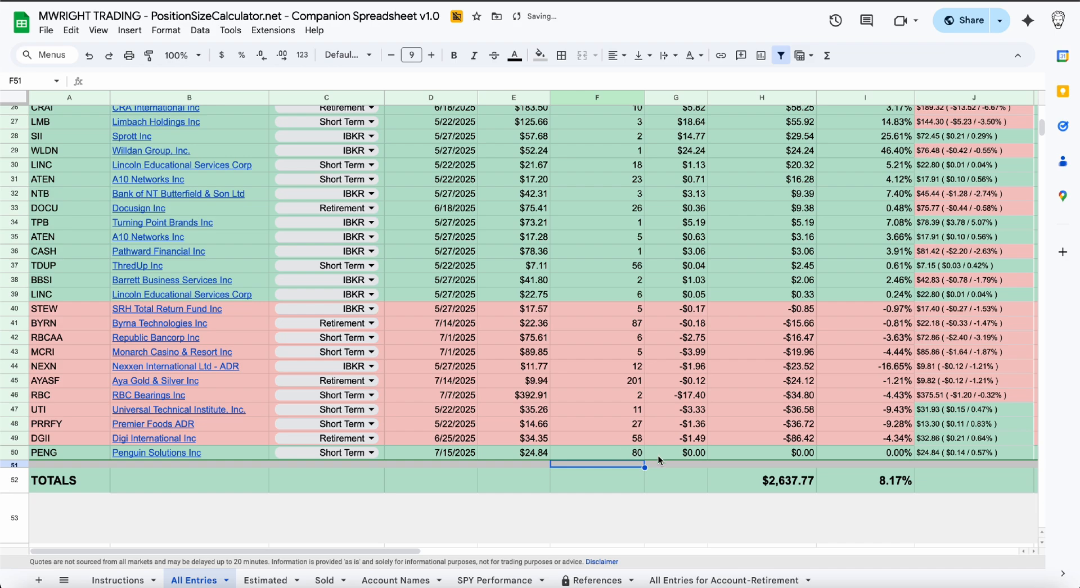
# Step: Check the PENG row's per-share change formula against the other rows and set PENG's entry price to 24.00
pyautogui.scroll(5, 720, 437)
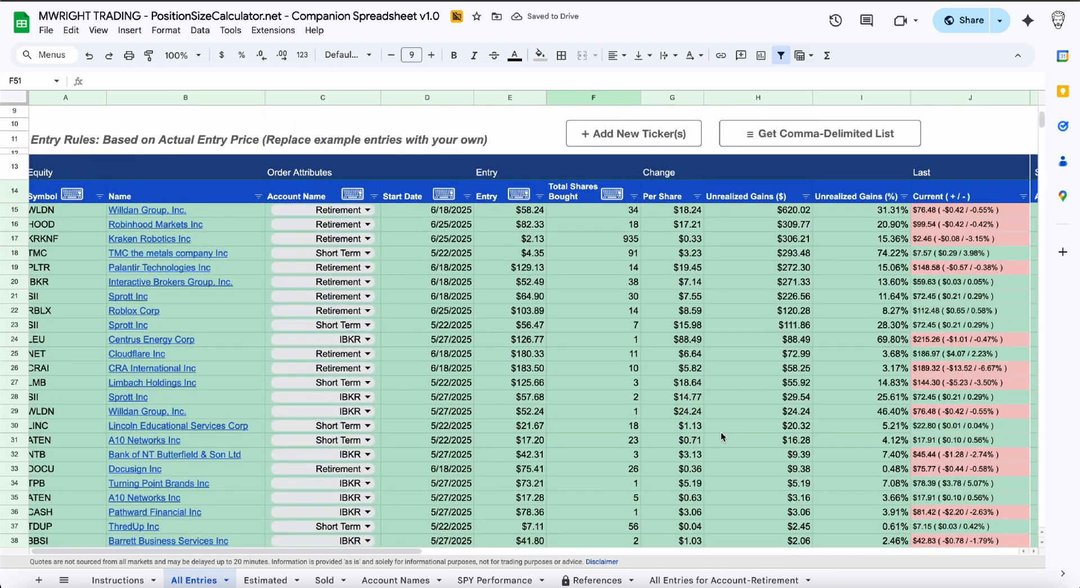
pyautogui.scroll(-5, 721, 437)
pyautogui.scroll(2, 721, 432)
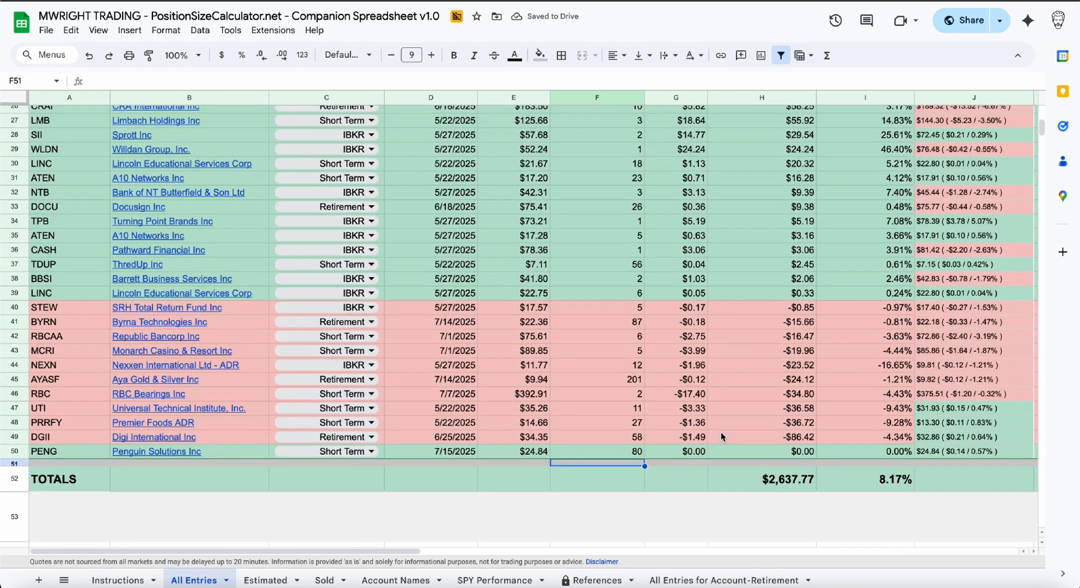
pyautogui.click(687, 451)
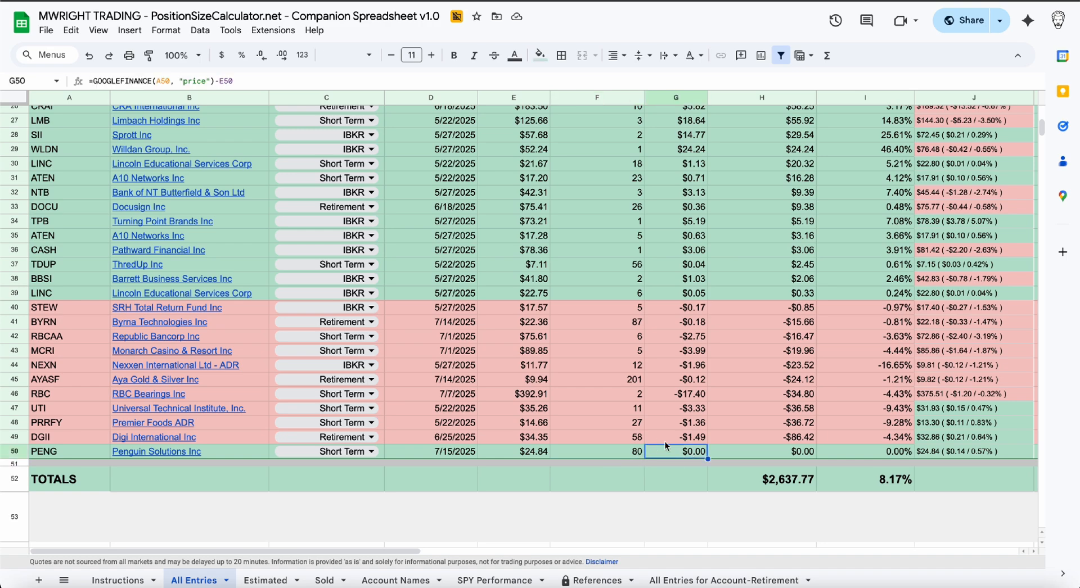
pyautogui.scroll(4, 661, 439)
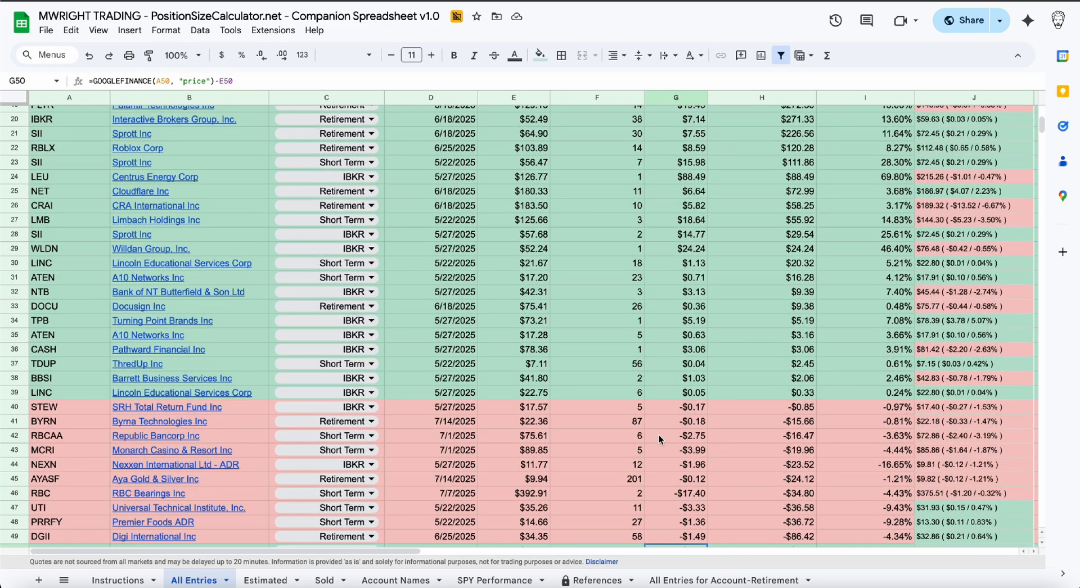
pyautogui.scroll(-5, 659, 434)
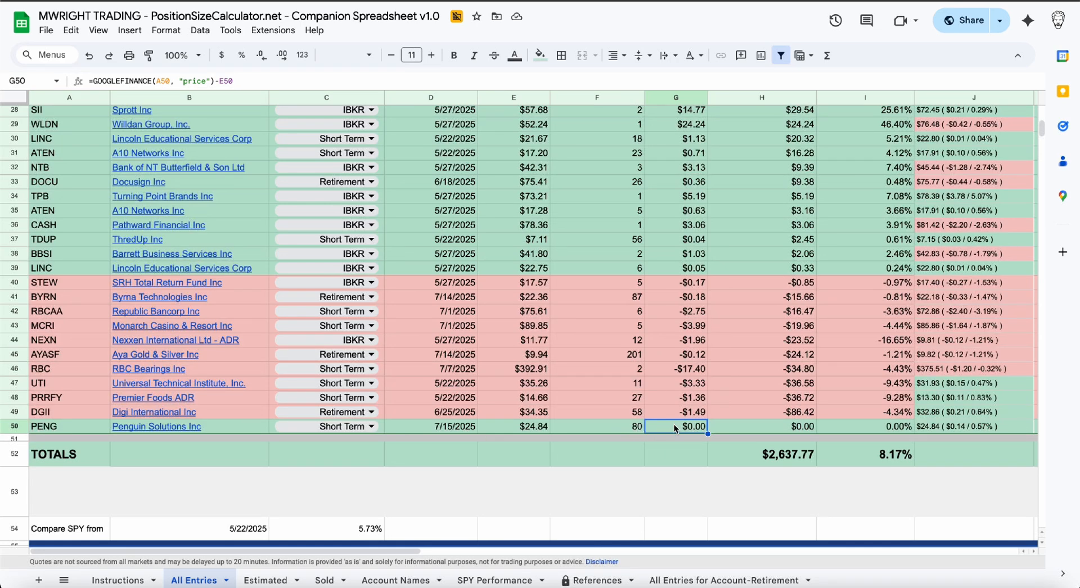
pyautogui.click(533, 428)
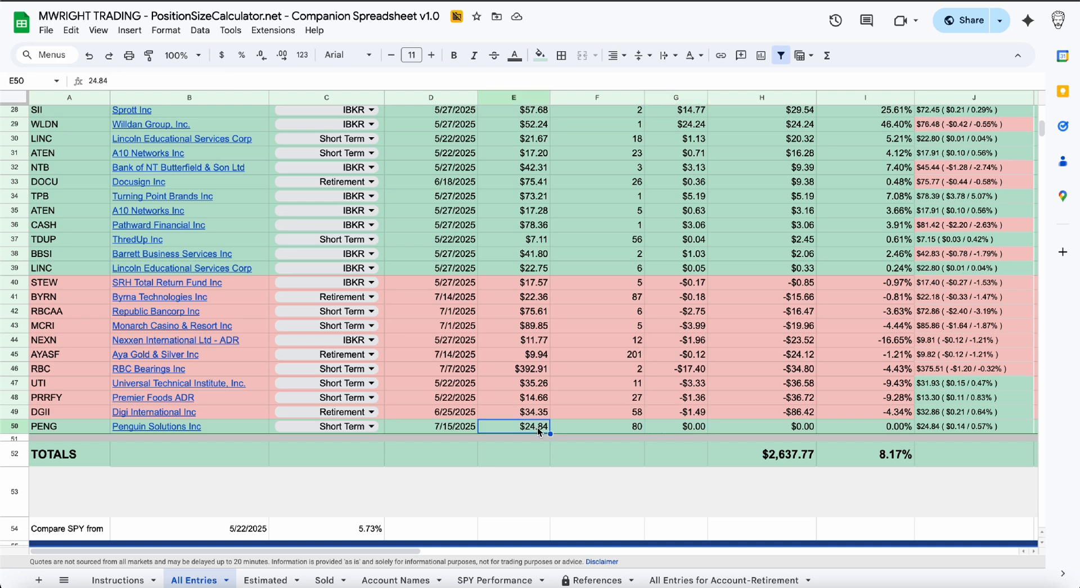
pyautogui.doubleClick(537, 428)
pyautogui.press('BackSpace')
pyautogui.press('BackSpace')
pyautogui.write('00')
pyautogui.press('Return')
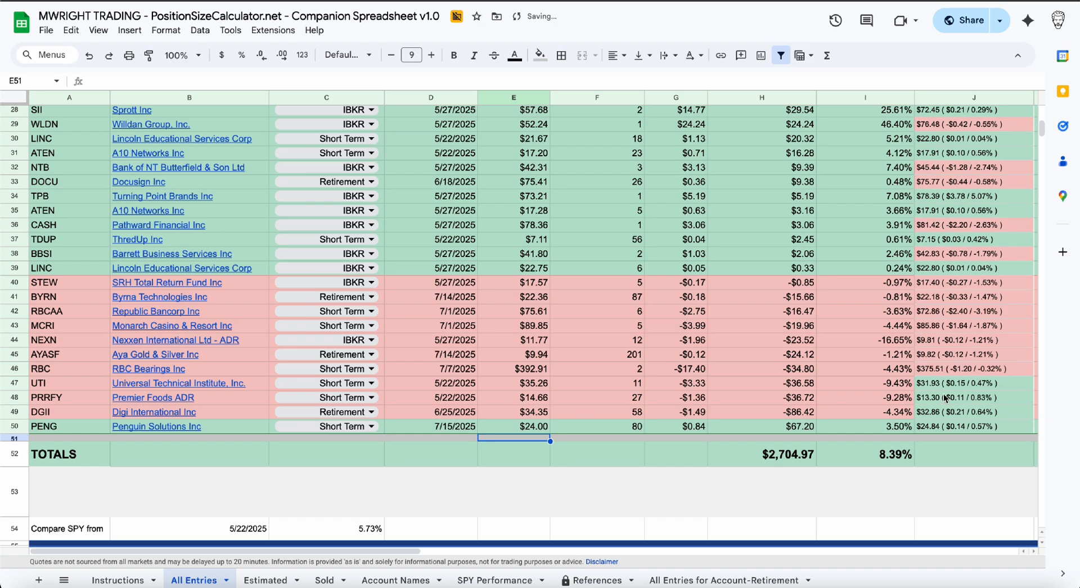
# Step: Review the unrealized gains of PENG and the other holdings, along with the totals row
pyautogui.scroll(1, 804, 431)
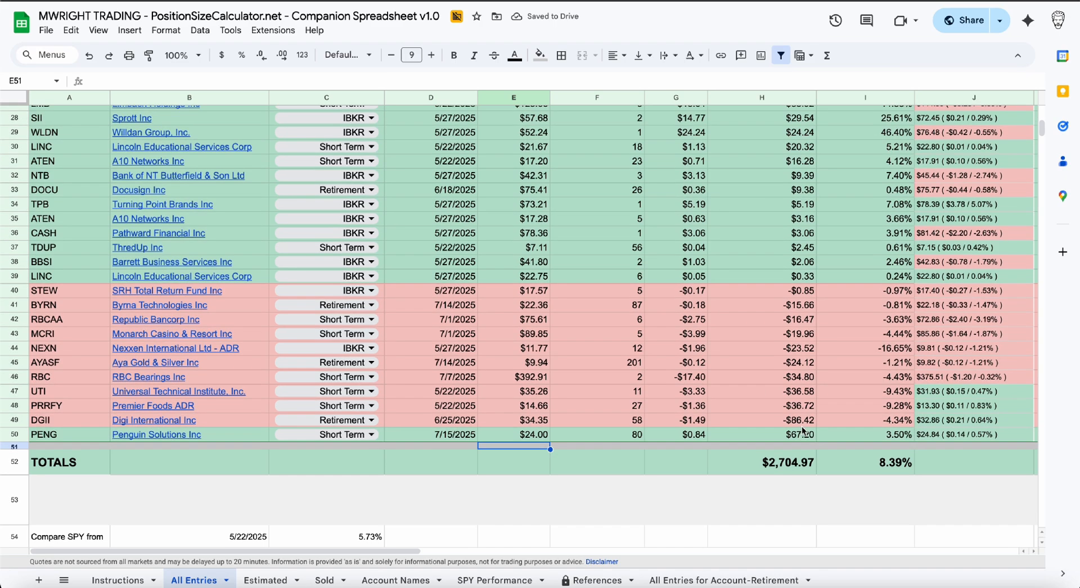
pyautogui.scroll(2, 803, 427)
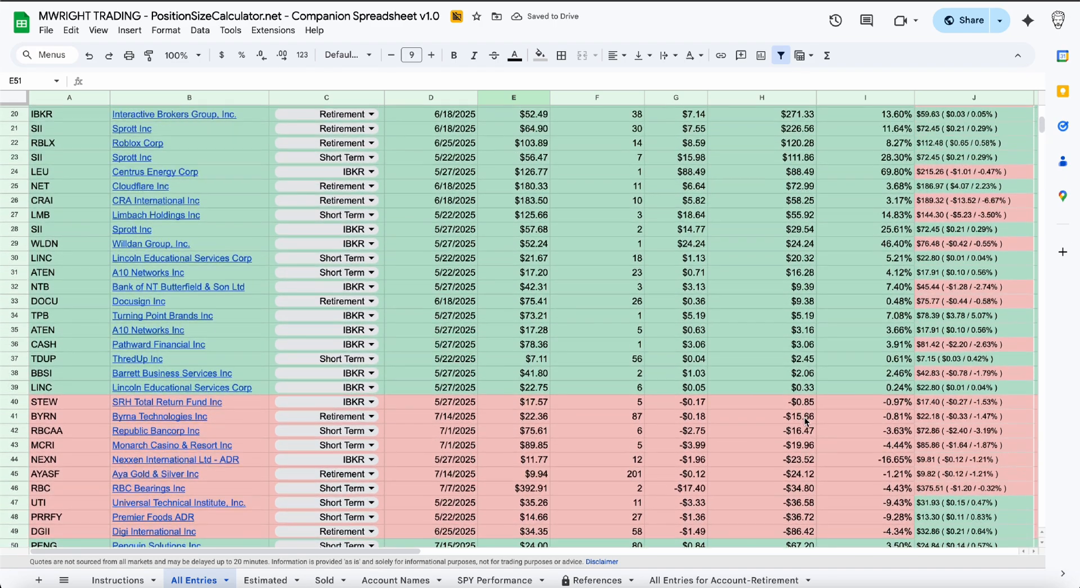
pyautogui.scroll(4, 804, 418)
pyautogui.scroll(-1, 762, 366)
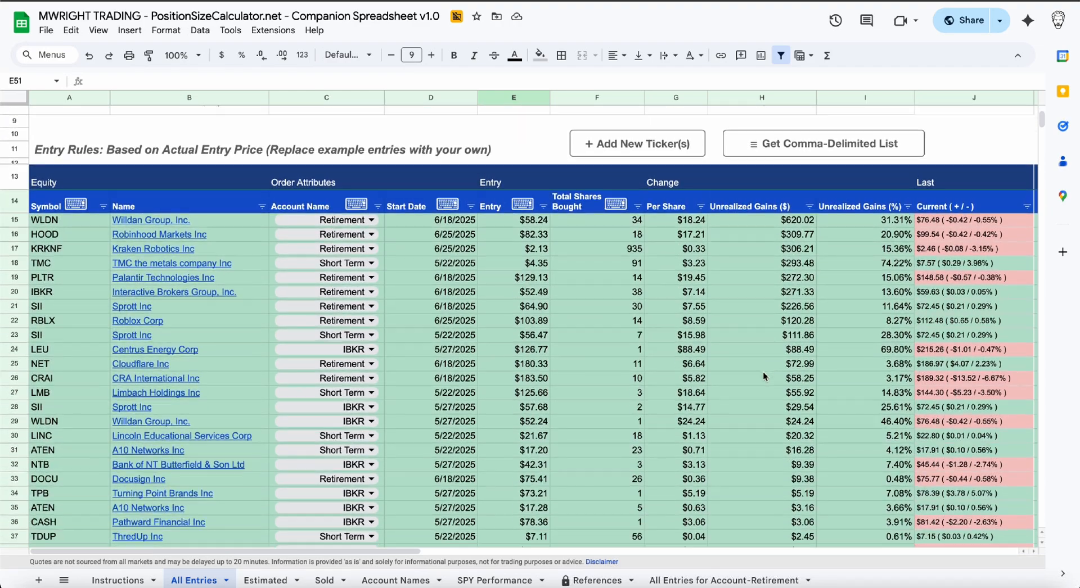
pyautogui.scroll(-5, 763, 372)
pyautogui.scroll(1, 763, 373)
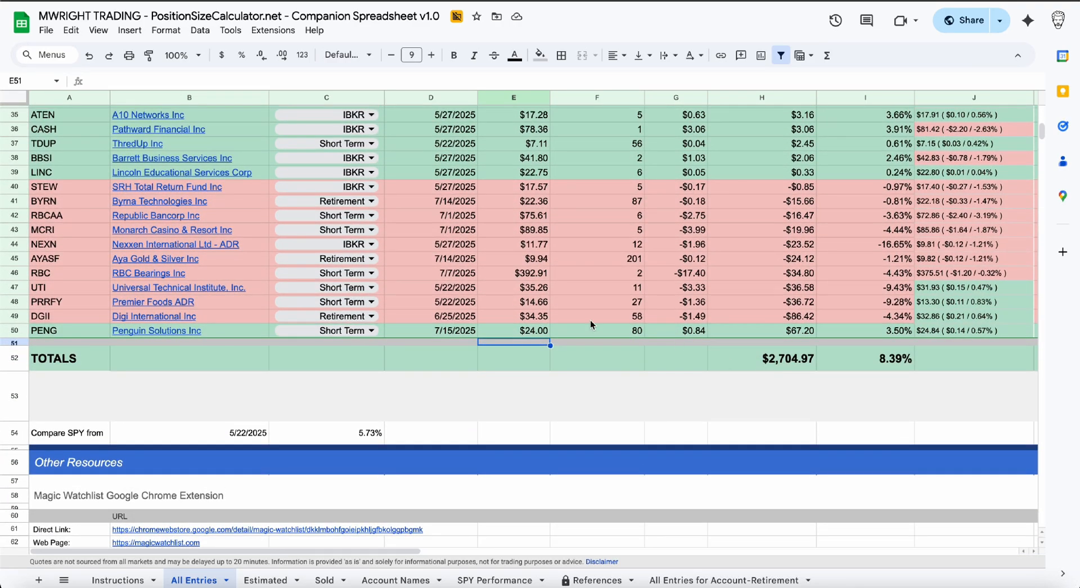
# Step: Look up PENG's stop price in the Estimated sheet and enter 23.60 as its actual stop price in All Entries
pyautogui.hscroll(3, 761, 347)
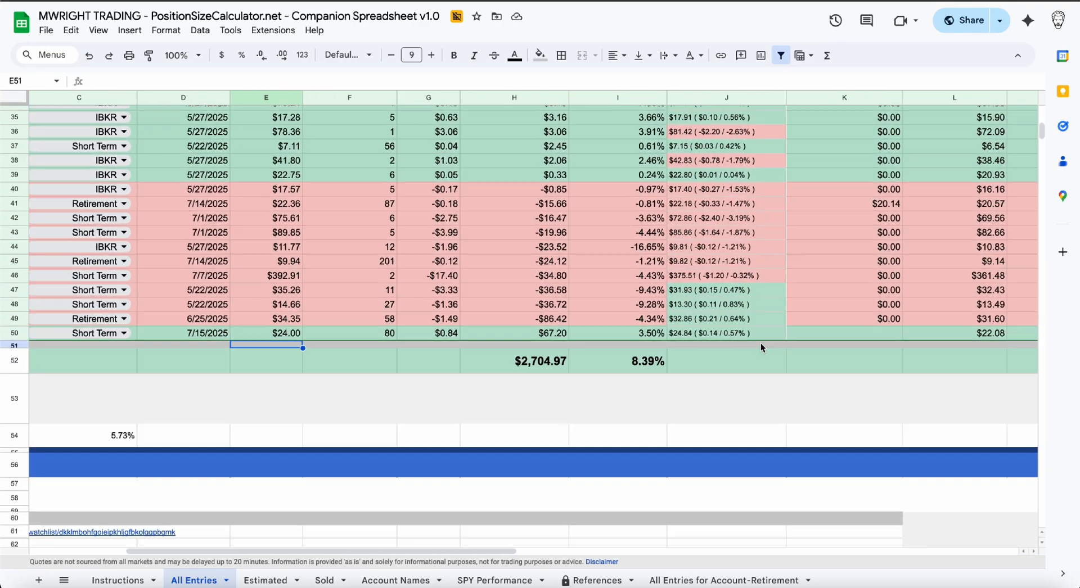
pyautogui.hscroll(2, 762, 348)
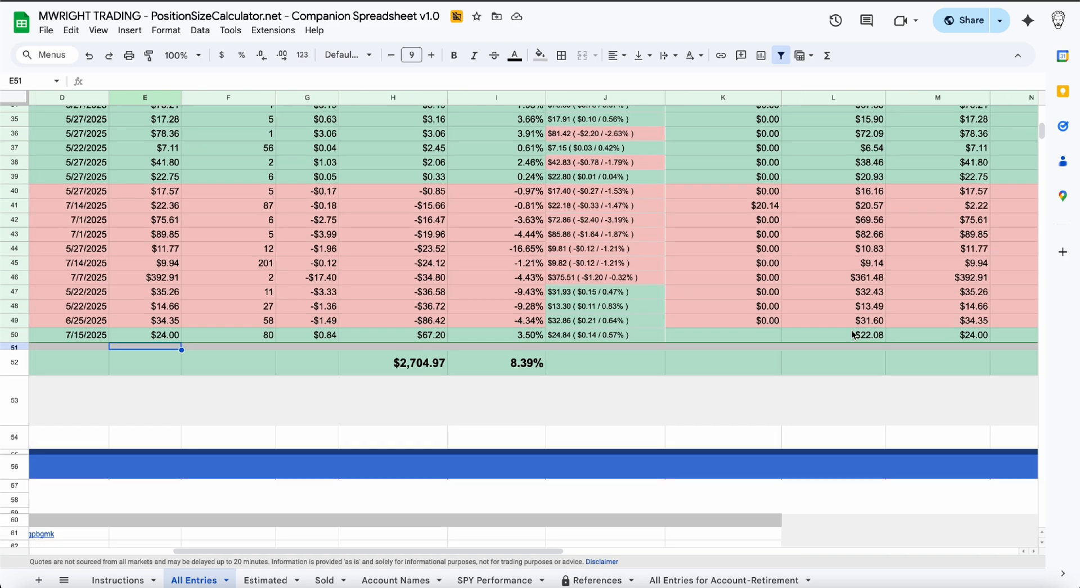
pyautogui.scroll(3, 852, 332)
pyautogui.hscroll(3, 851, 332)
pyautogui.hscroll(-1, 852, 332)
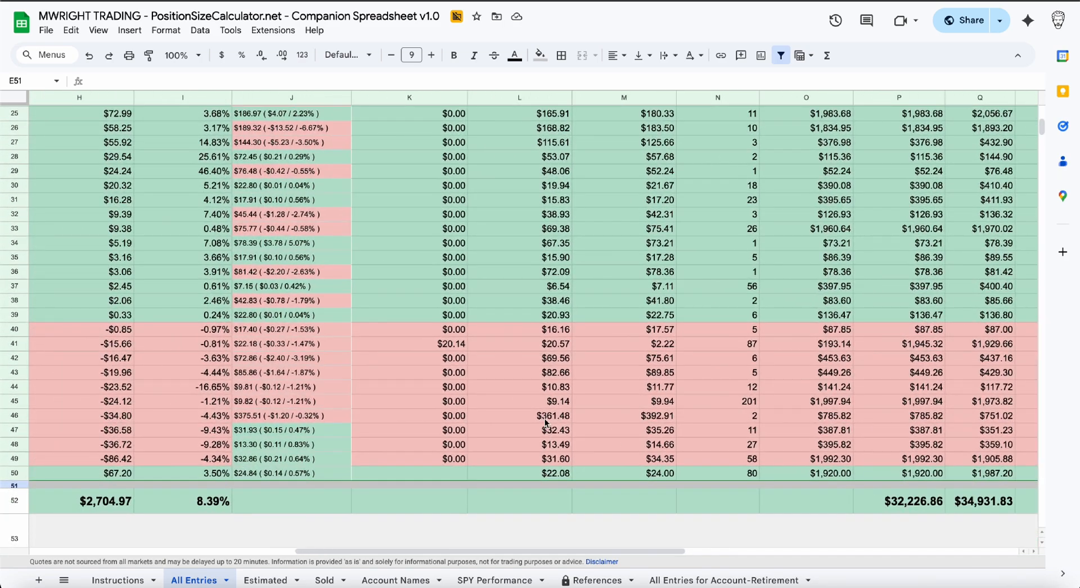
pyautogui.click(431, 473)
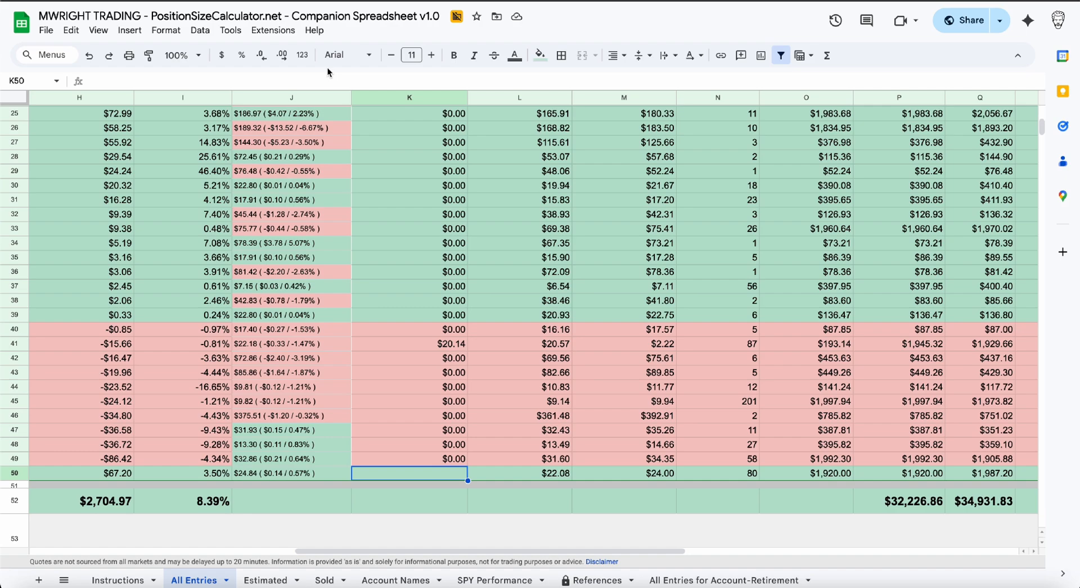
pyautogui.click(271, 581)
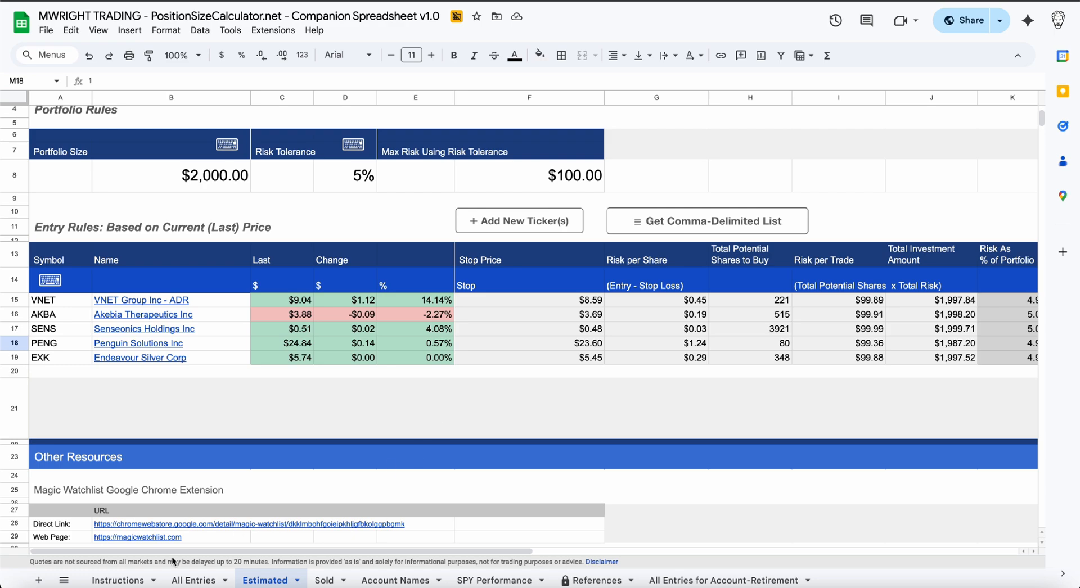
pyautogui.click(191, 581)
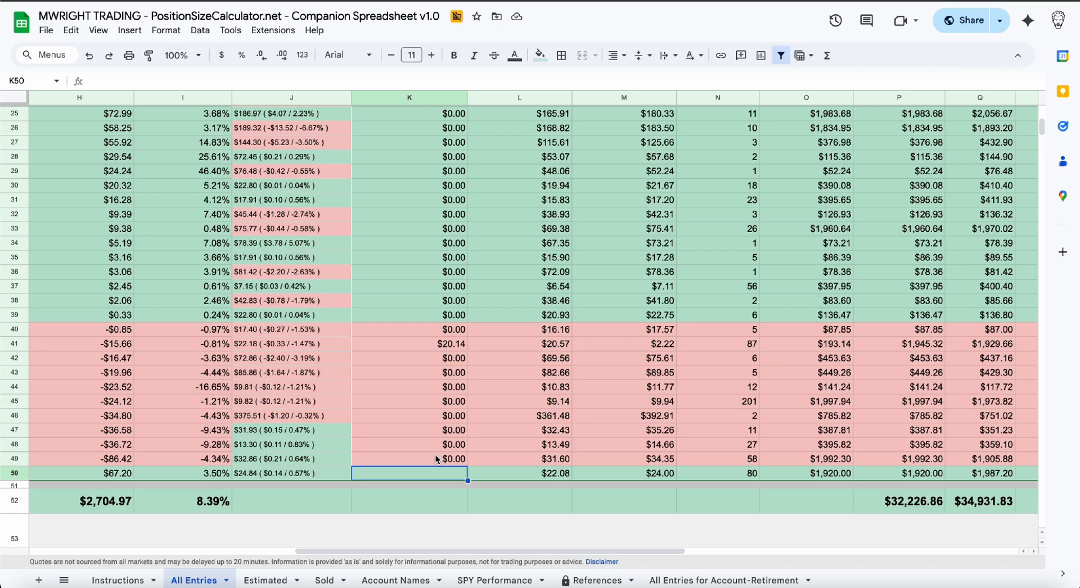
pyautogui.write('23.60')
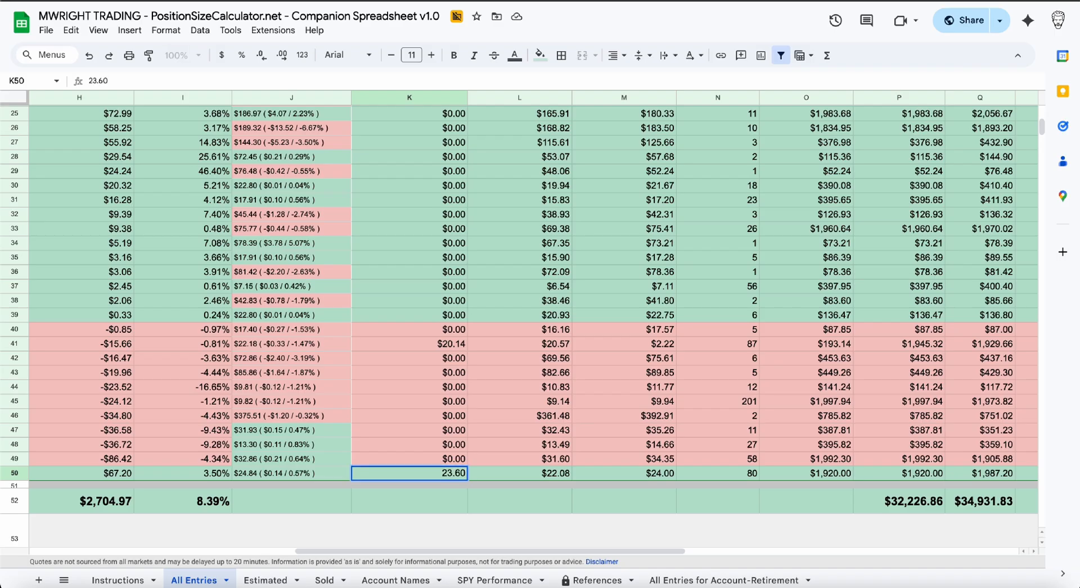
pyautogui.press('Return')
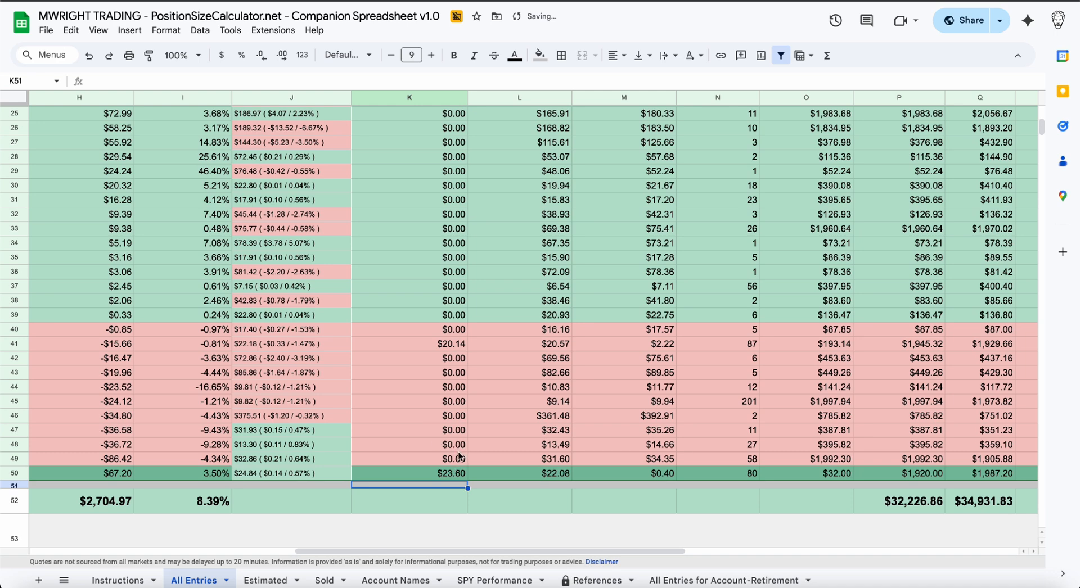
# Step: Review the PENG row's stop, risk and gain columns against the other holdings and the column headings in All Entries
pyautogui.hscroll(-5, 449, 360)
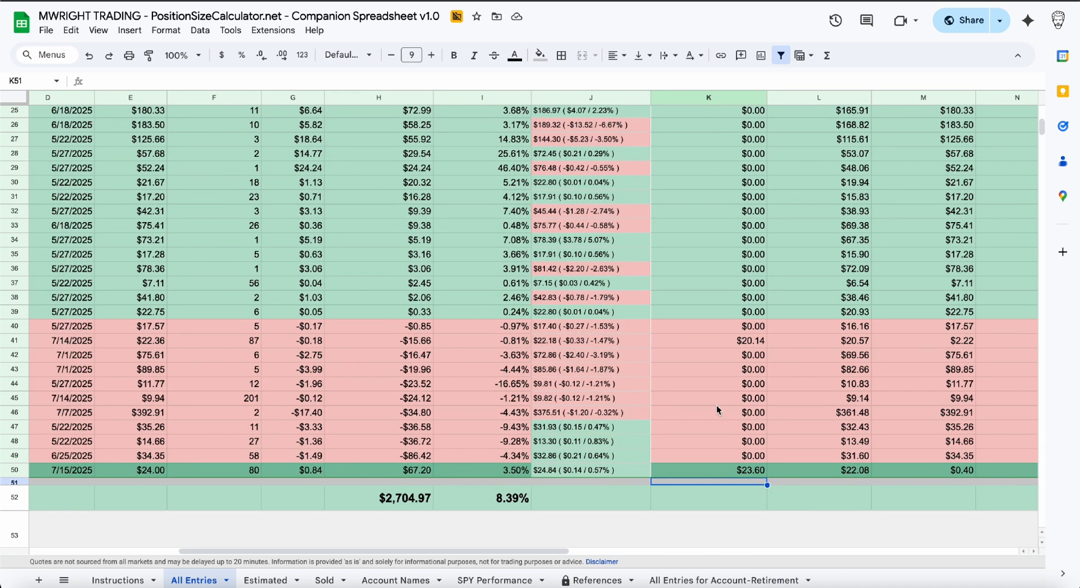
pyautogui.hscroll(1, 758, 417)
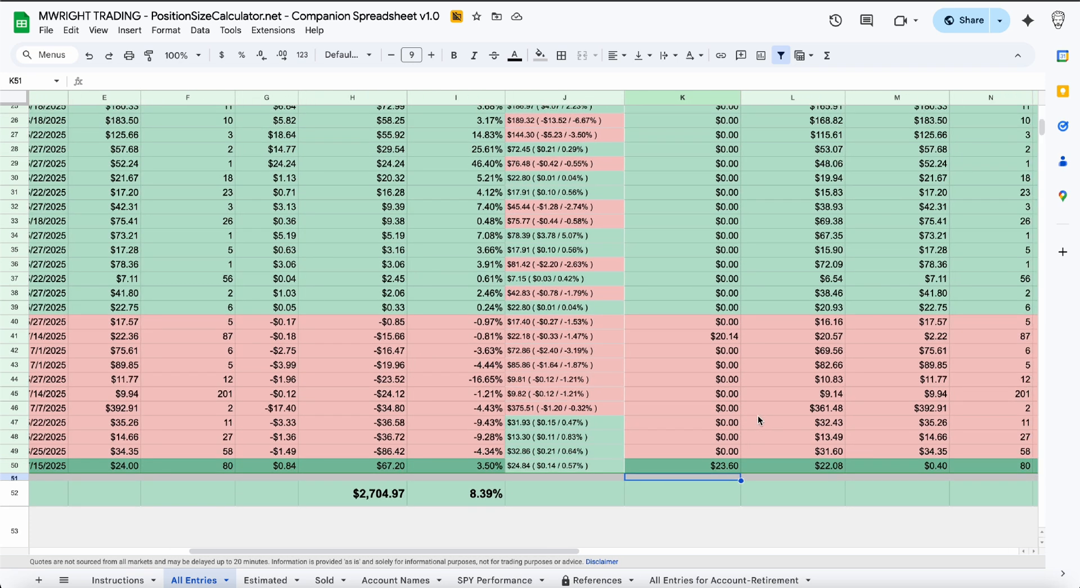
pyautogui.hscroll(2, 757, 417)
pyautogui.scroll(1, 758, 417)
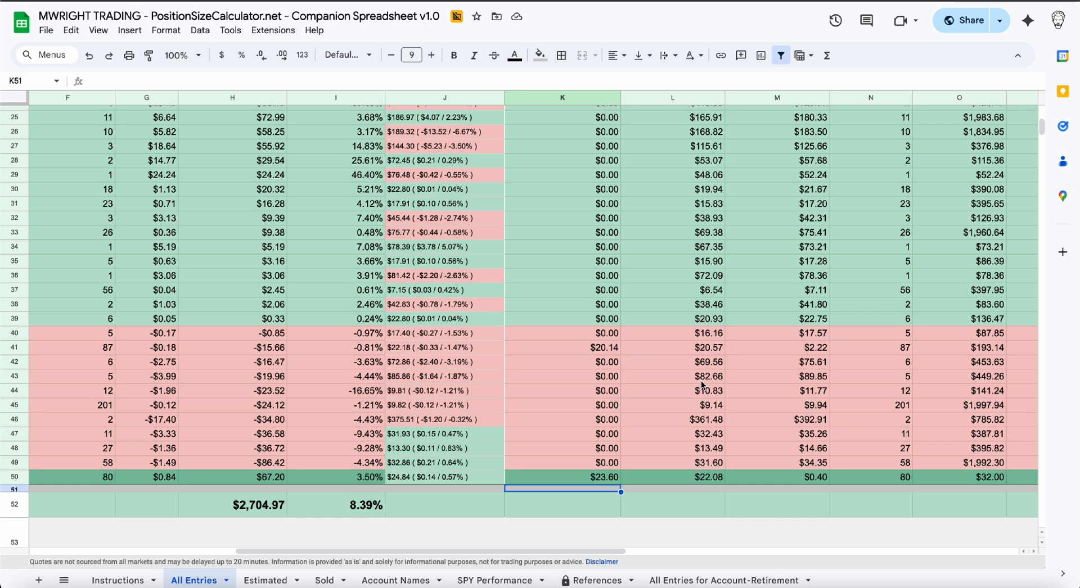
pyautogui.scroll(1, 704, 394)
pyautogui.hscroll(1, 705, 394)
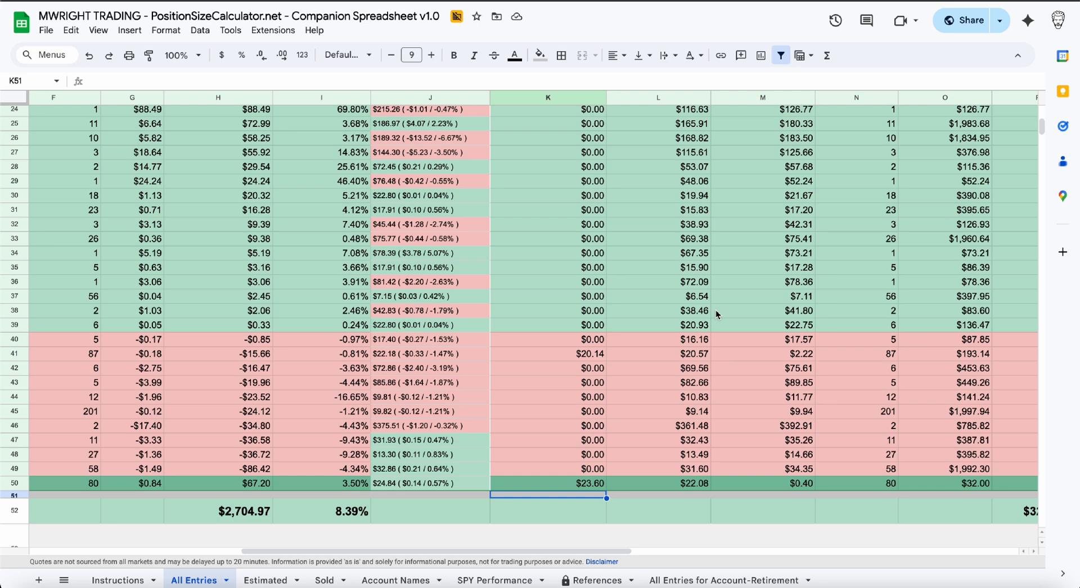
pyautogui.hscroll(-5, 583, 345)
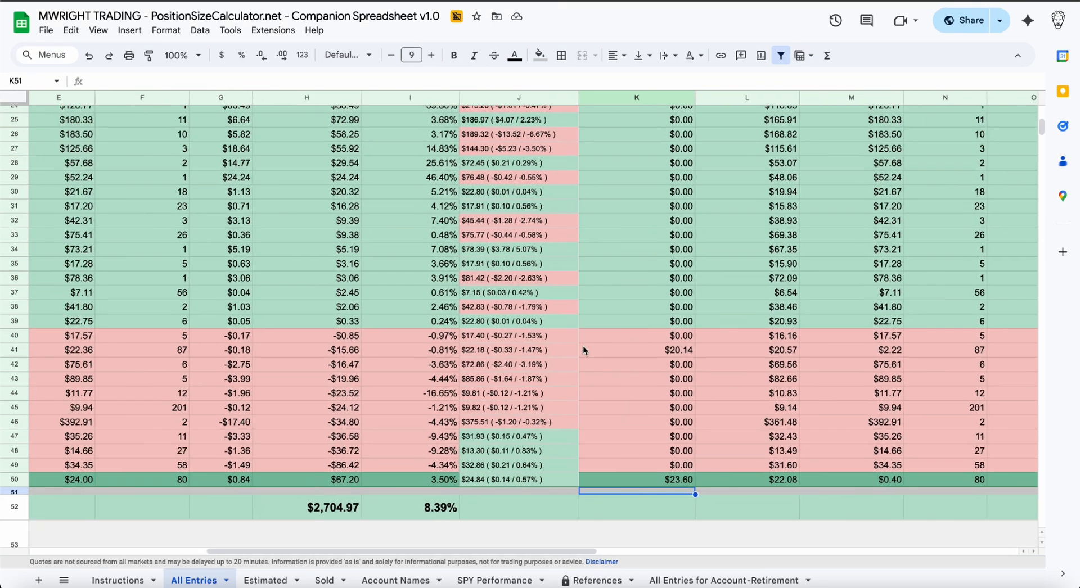
pyautogui.hscroll(-1, 584, 349)
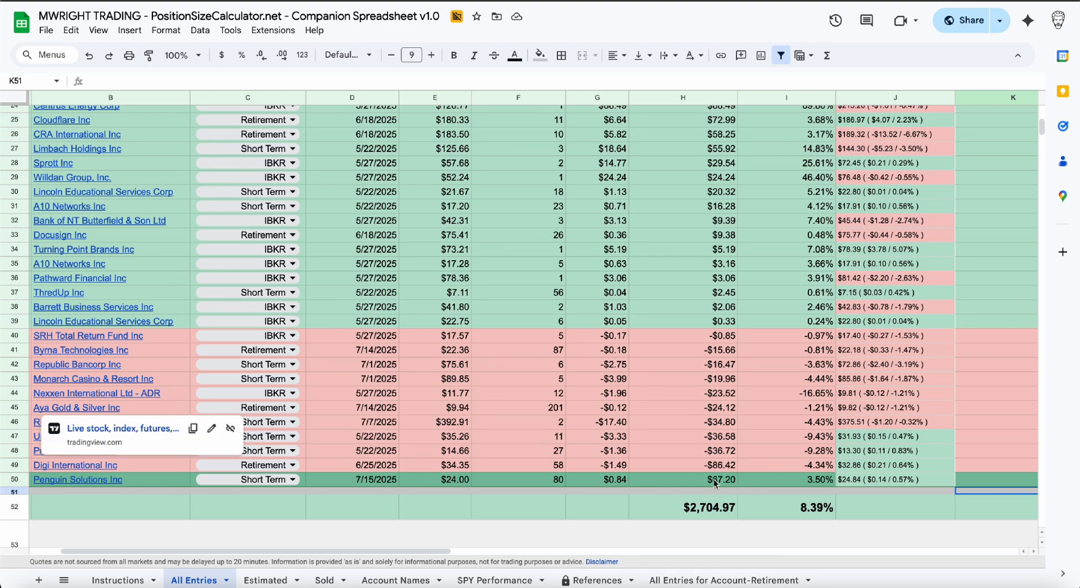
pyautogui.scroll(10, 729, 446)
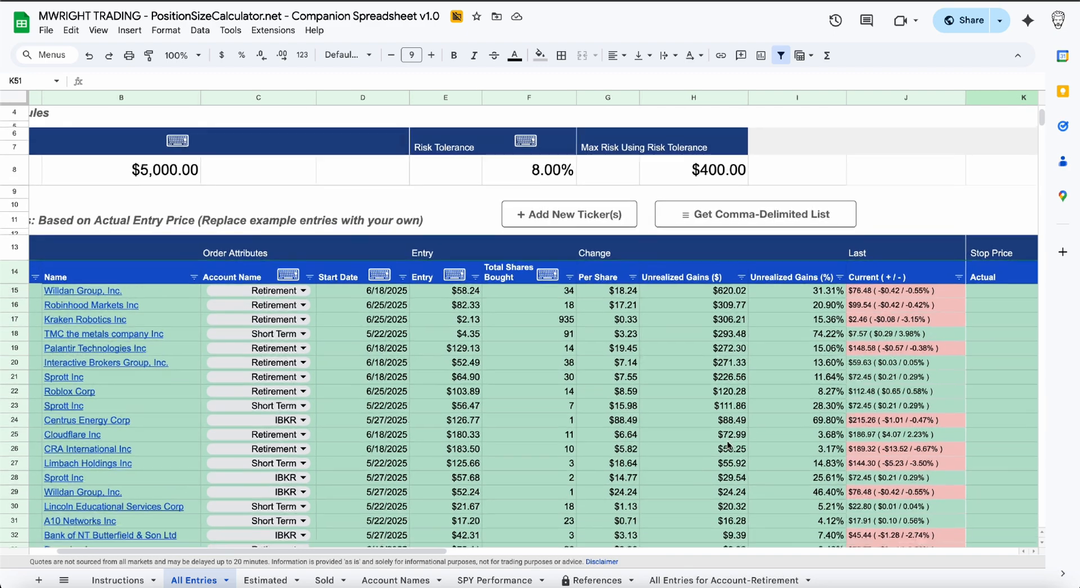
pyautogui.scroll(-10, 728, 445)
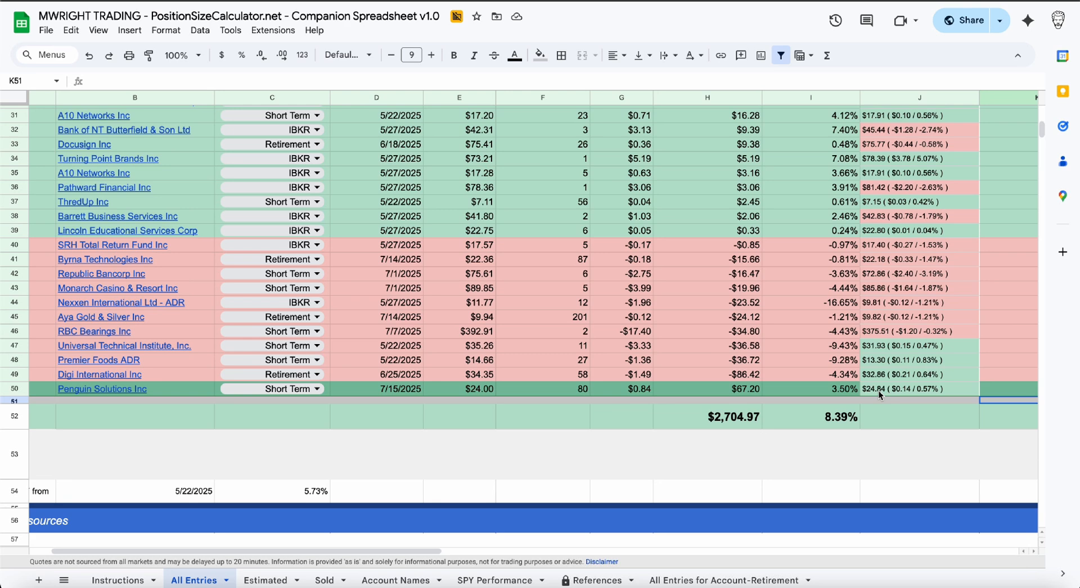
# Step: Inspect the formulas behind PENG's unrealized gains in dollars and in percent
pyautogui.click(732, 392)
pyautogui.doubleClick(728, 387)
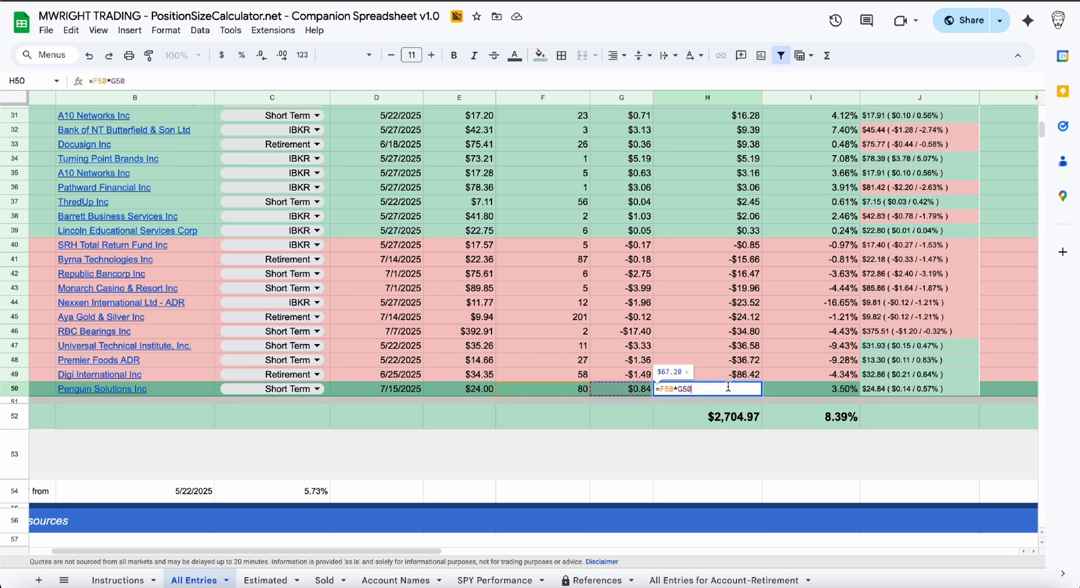
pyautogui.click(839, 392)
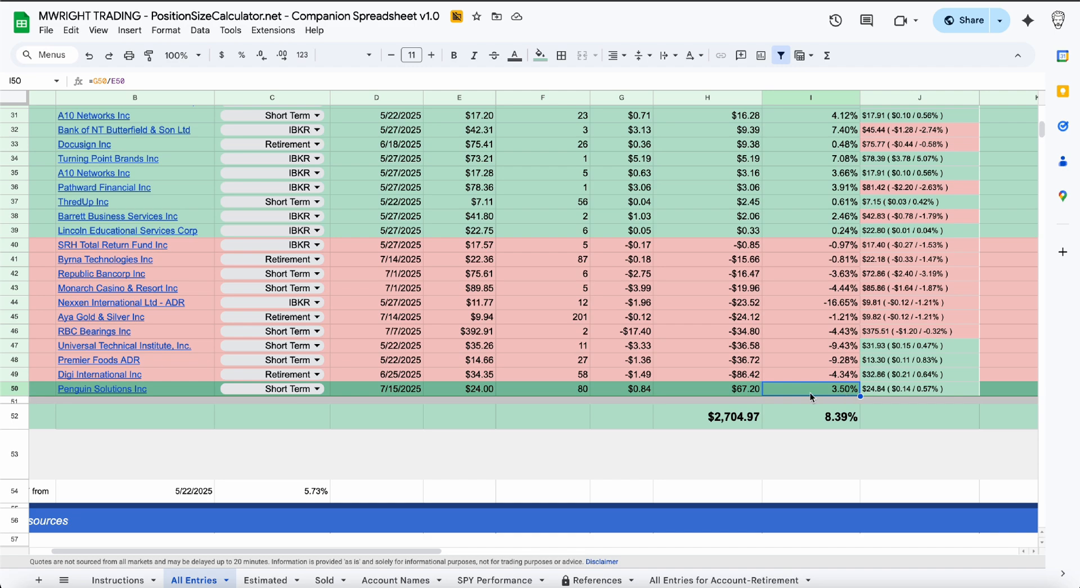
pyautogui.hscroll(3, 840, 401)
pyautogui.scroll(1, 840, 402)
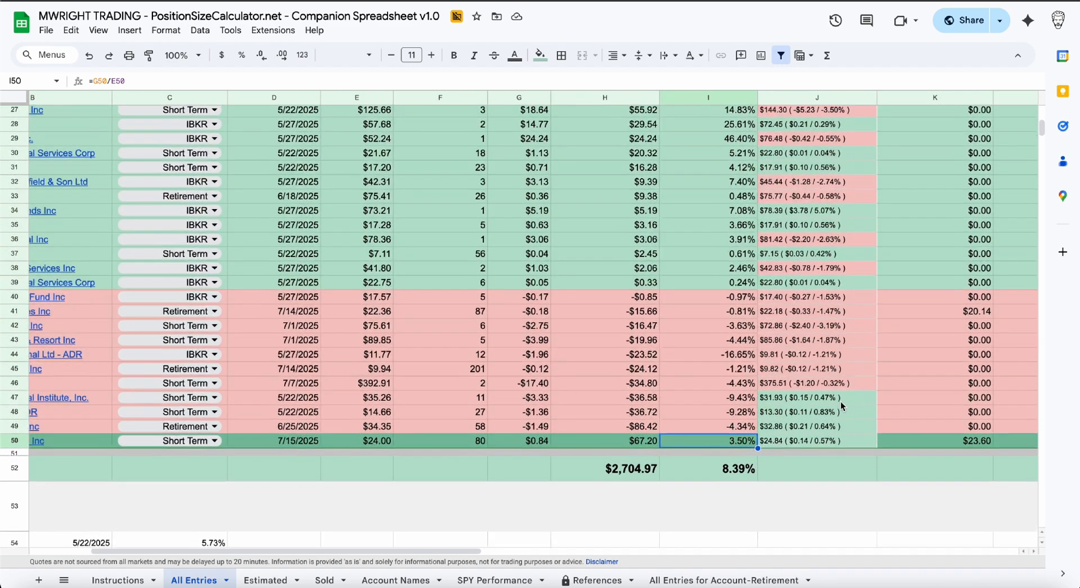
pyautogui.scroll(-1, 840, 402)
pyautogui.hscroll(-1, 840, 403)
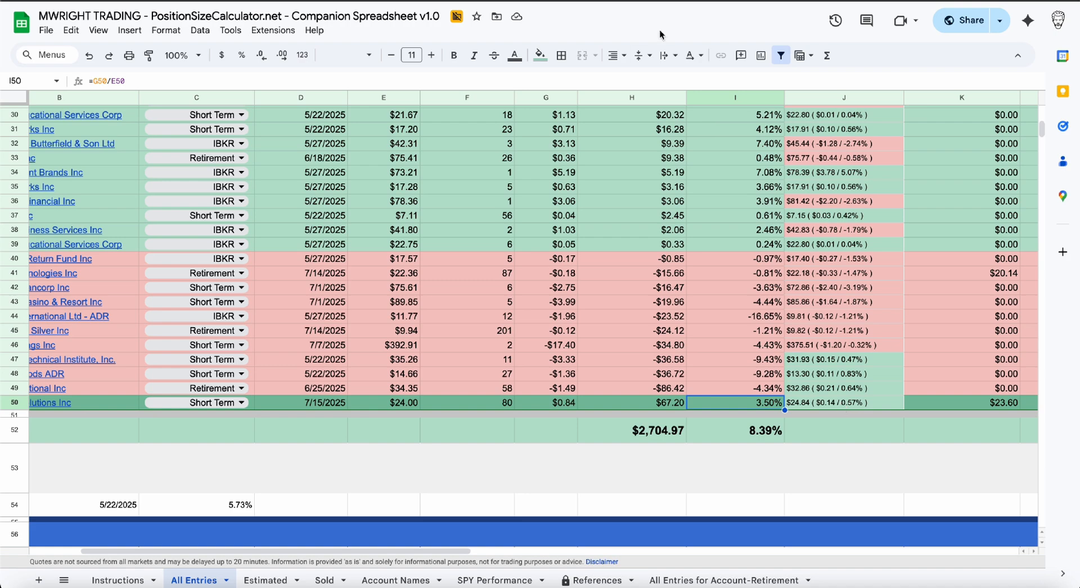
# Step: Sort the All Entries table by account name from A to Z
pyautogui.scroll(6, 597, 233)
pyautogui.scroll(4, 596, 233)
pyautogui.hscroll(-2, 596, 233)
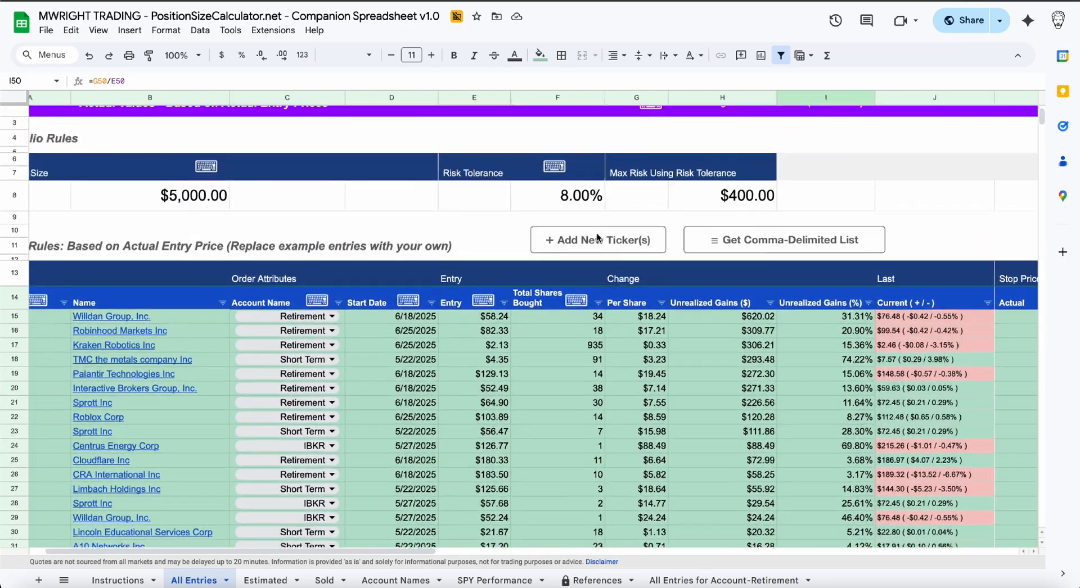
pyautogui.scroll(-3, 484, 225)
pyautogui.click(376, 215)
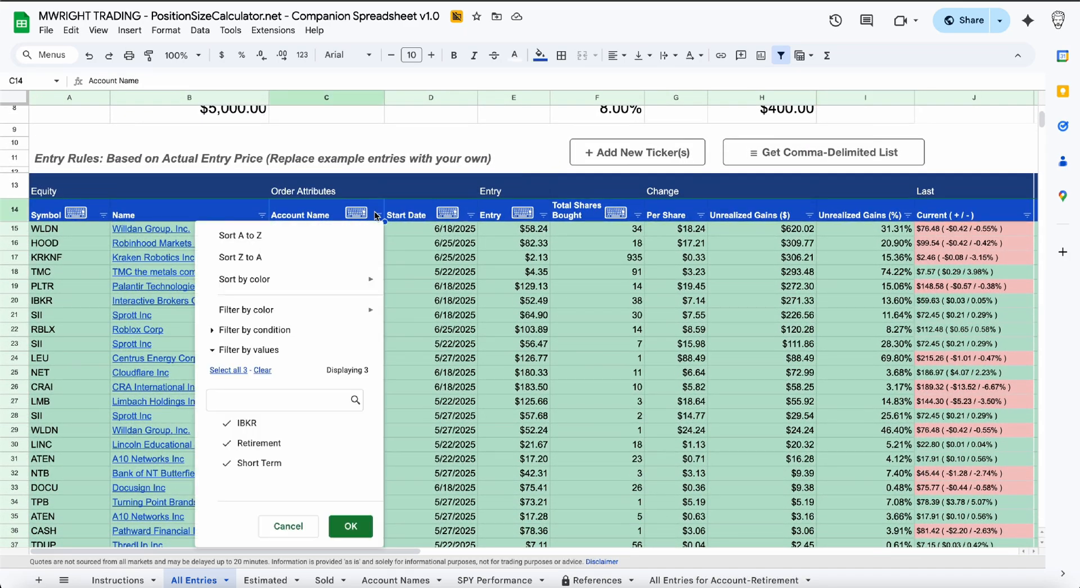
pyautogui.click(256, 237)
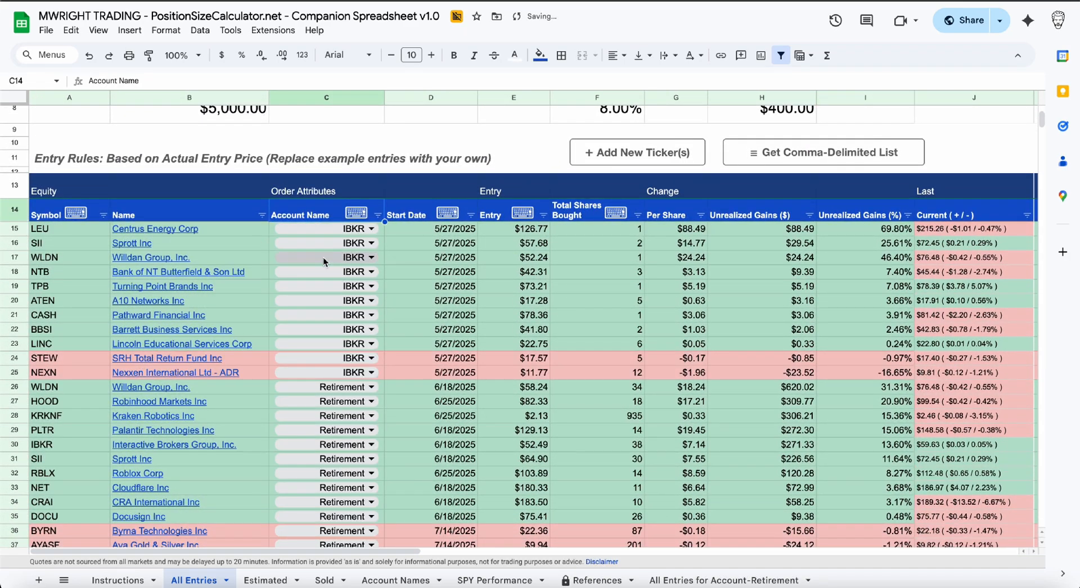
# Step: Sort the All Entries table by start date in ascending order
pyautogui.click(376, 215)
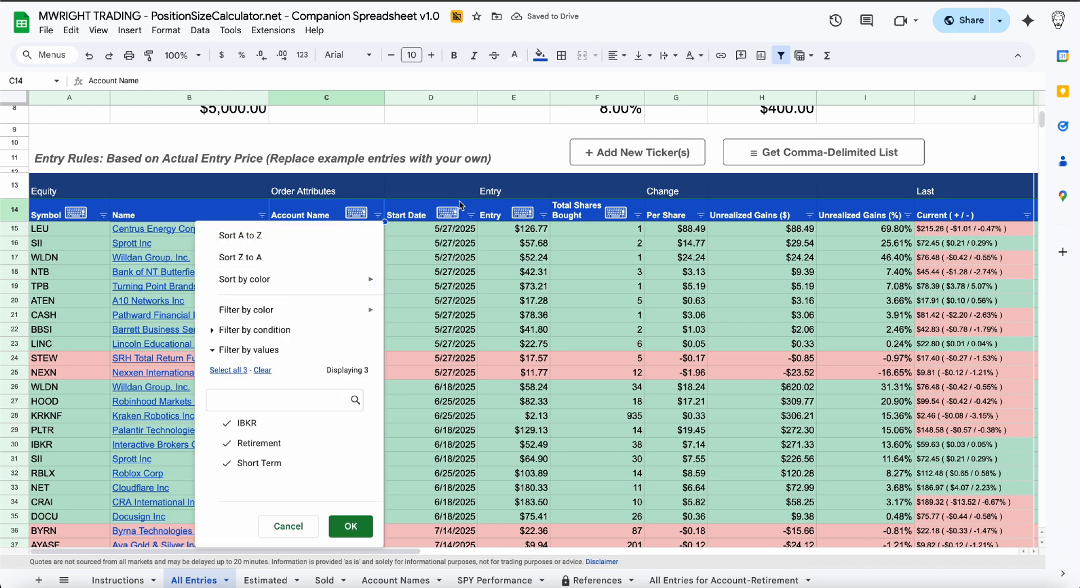
pyautogui.click(469, 215)
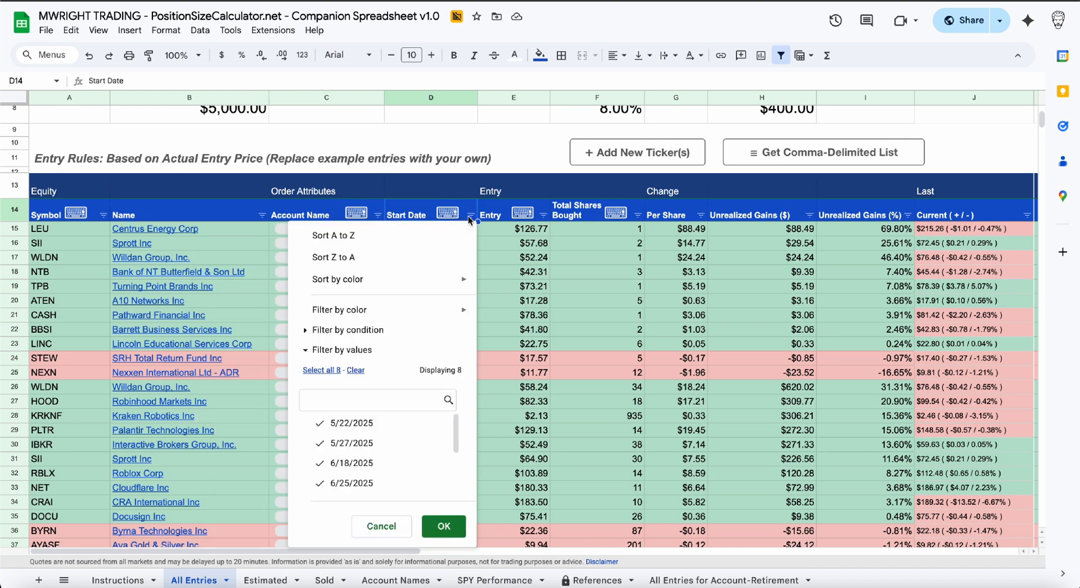
pyautogui.click(326, 235)
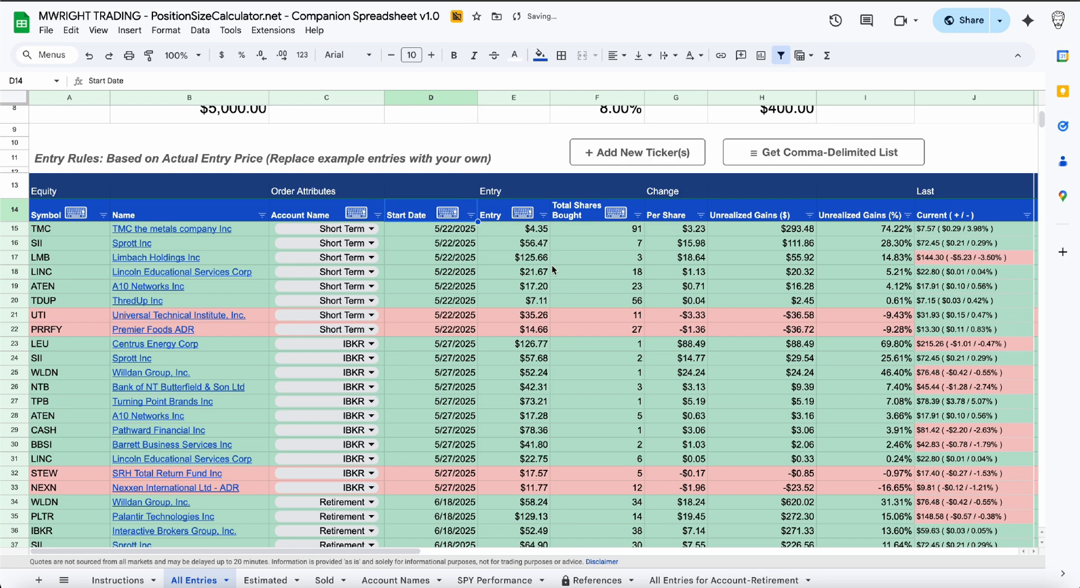
# Step: Filter the Short Term account's stocks into a new worksheet, leaving the start date blank, and review it before returning to All Entries
pyautogui.scroll(3, 552, 270)
pyautogui.scroll(2, 553, 270)
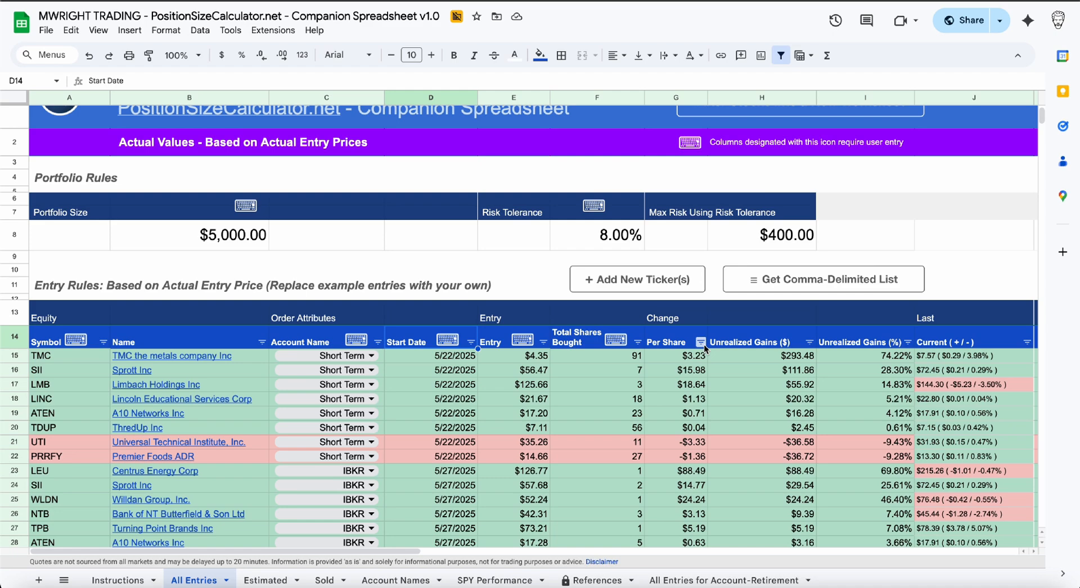
pyautogui.scroll(-2, 704, 344)
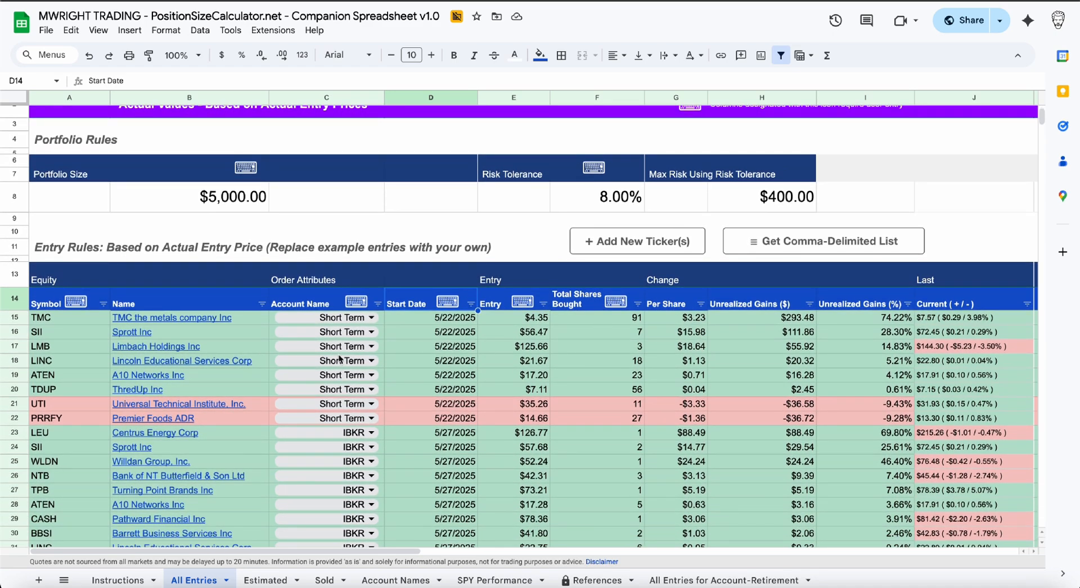
pyautogui.scroll(3, 686, 337)
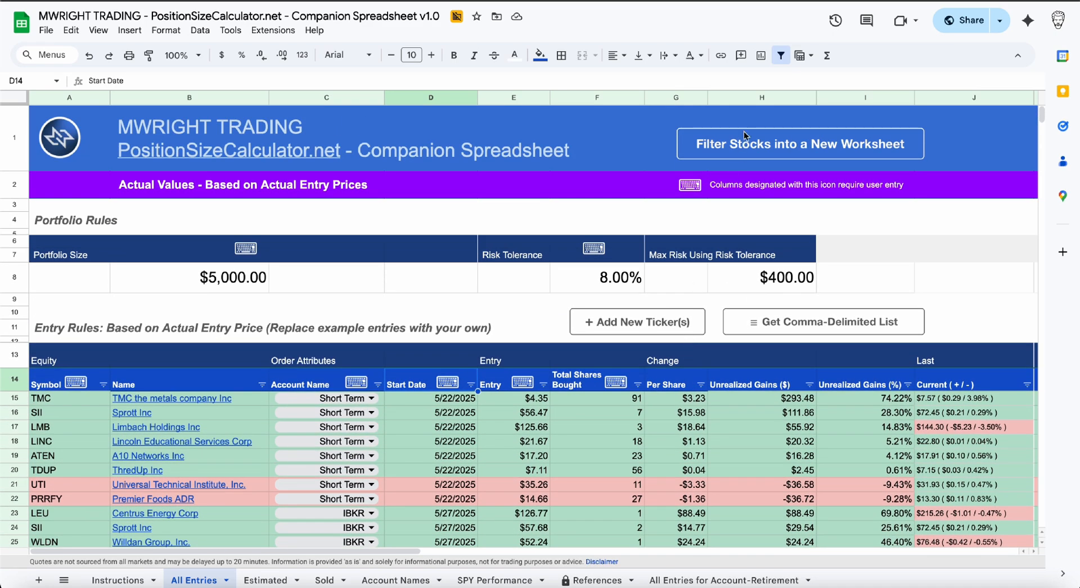
pyautogui.click(791, 143)
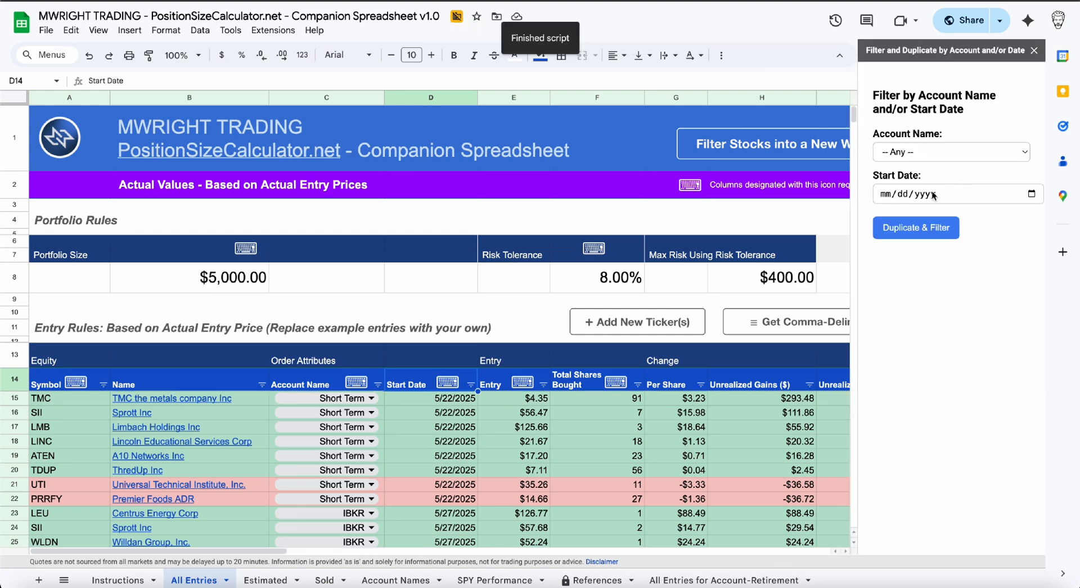
pyautogui.click(933, 151)
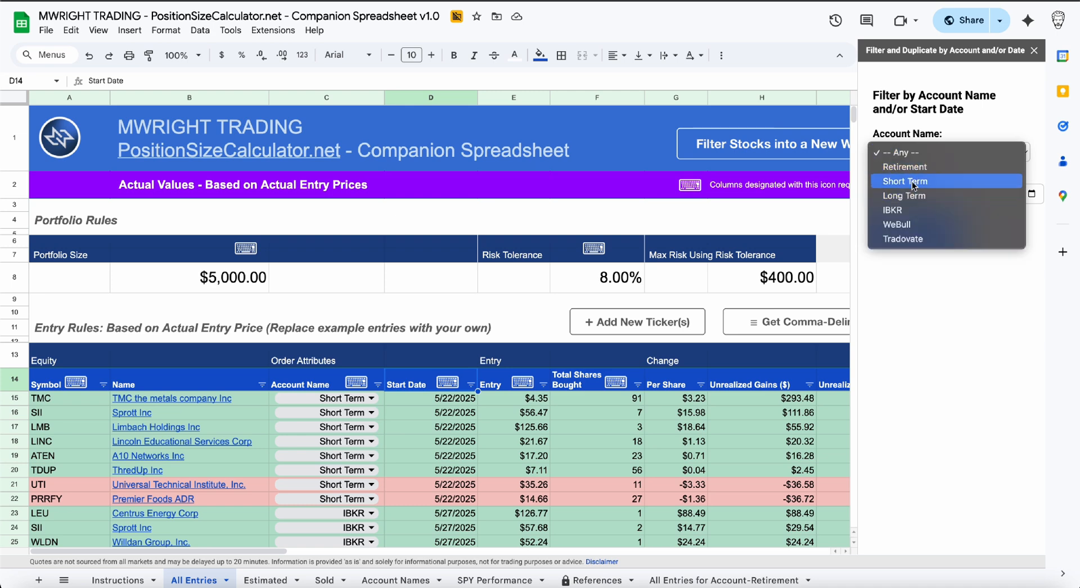
pyautogui.click(914, 186)
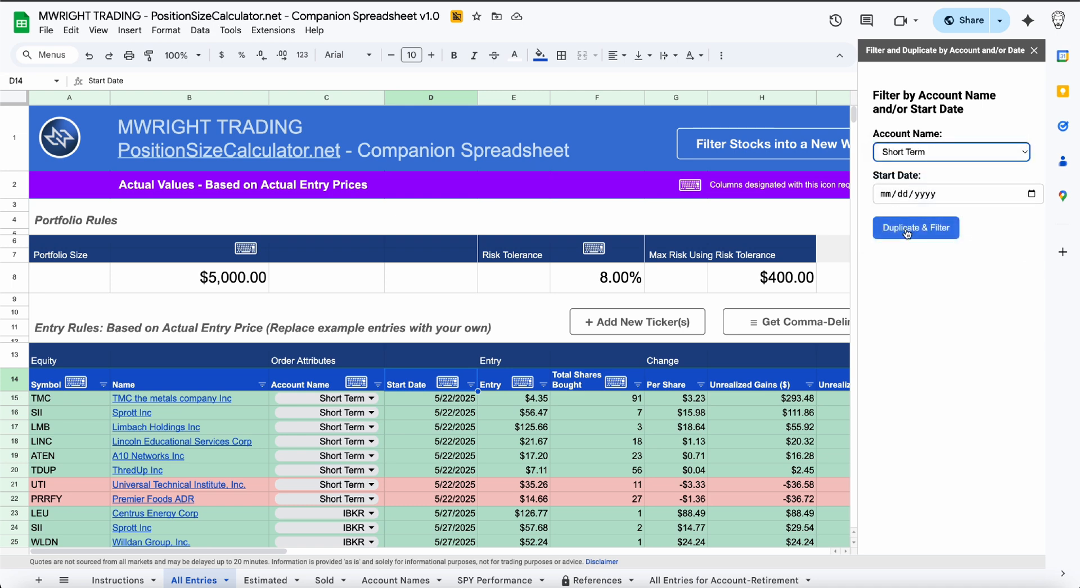
pyautogui.click(907, 231)
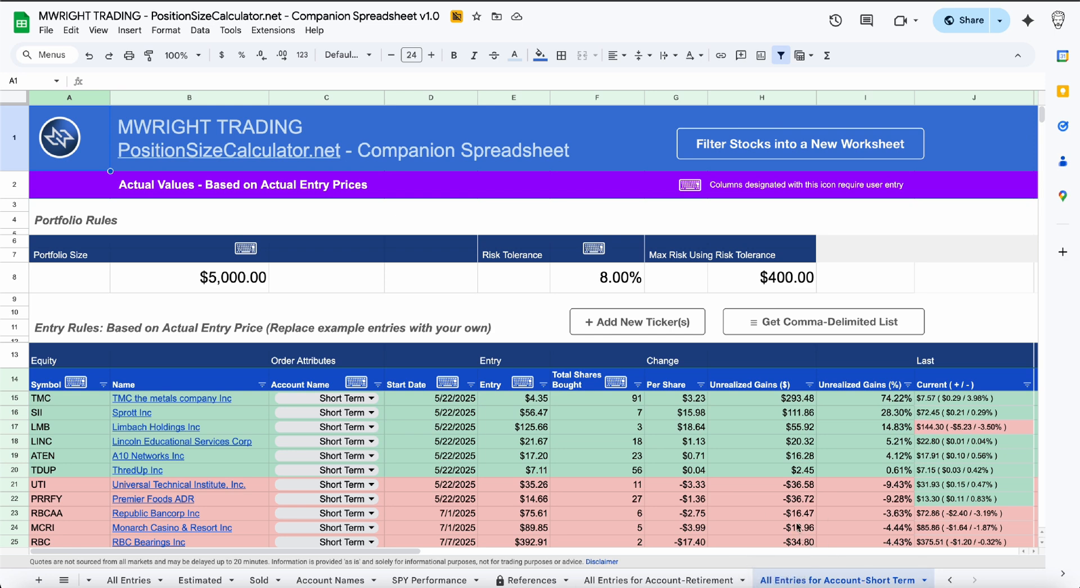
pyautogui.scroll(-2, 796, 522)
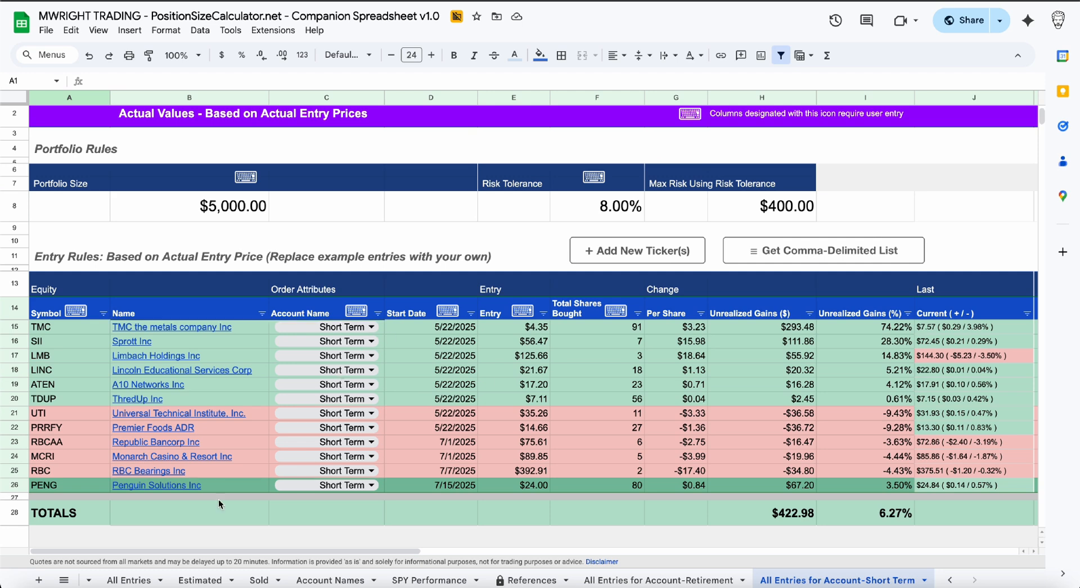
pyautogui.click(129, 582)
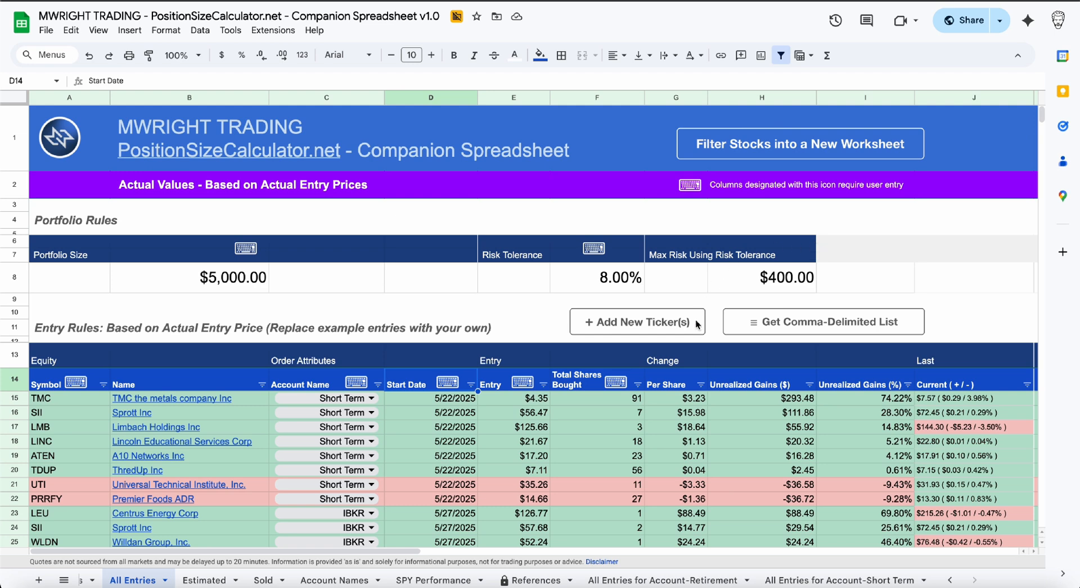
# Step: Follow TMC's name link in All Entries to view its TradingView chart, and return to the spreadsheet
pyautogui.scroll(-2, 698, 325)
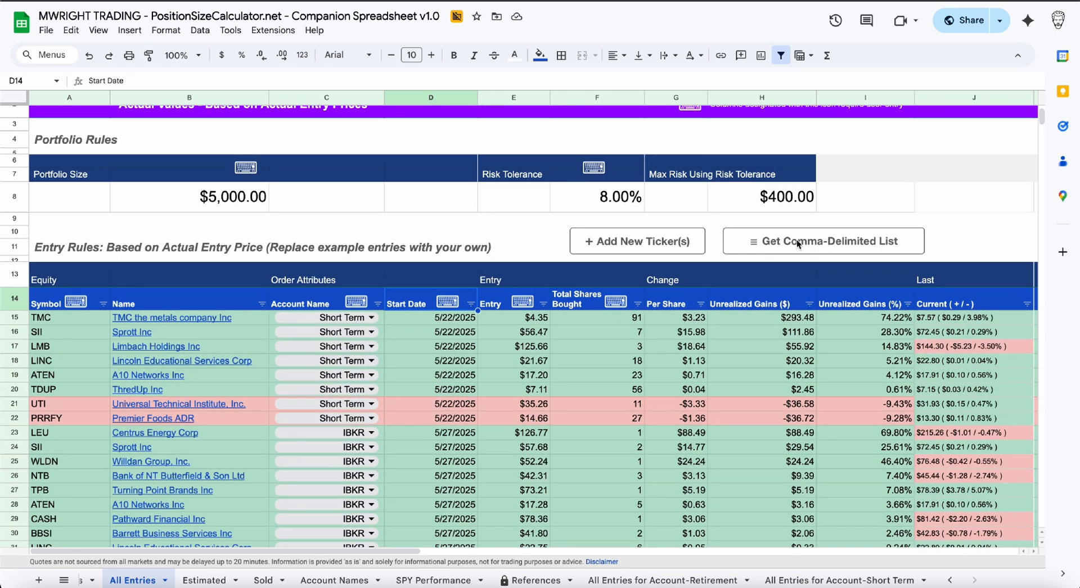
pyautogui.moveTo(159, 322)
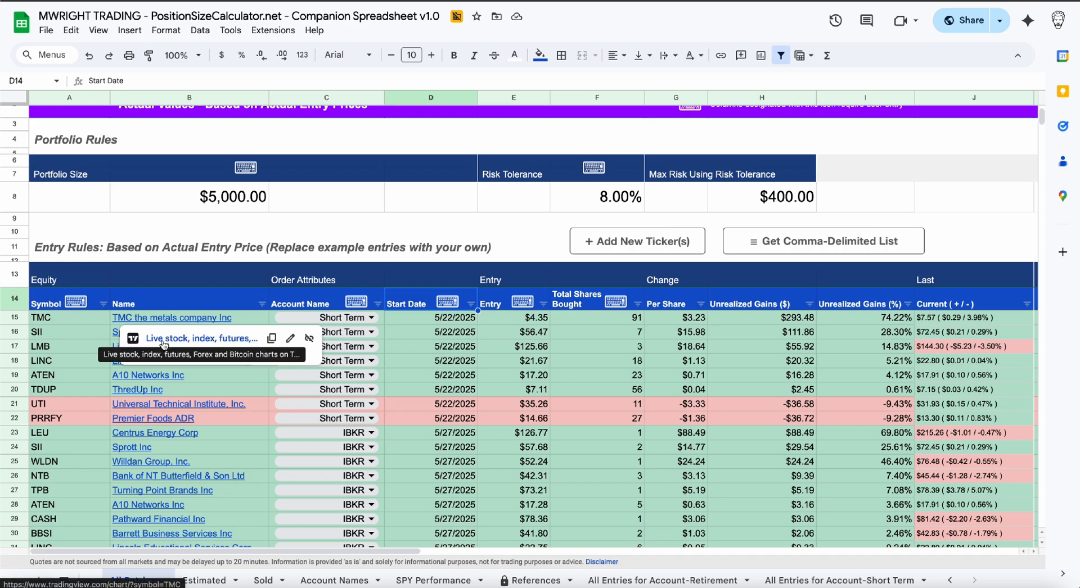
pyautogui.click(164, 343)
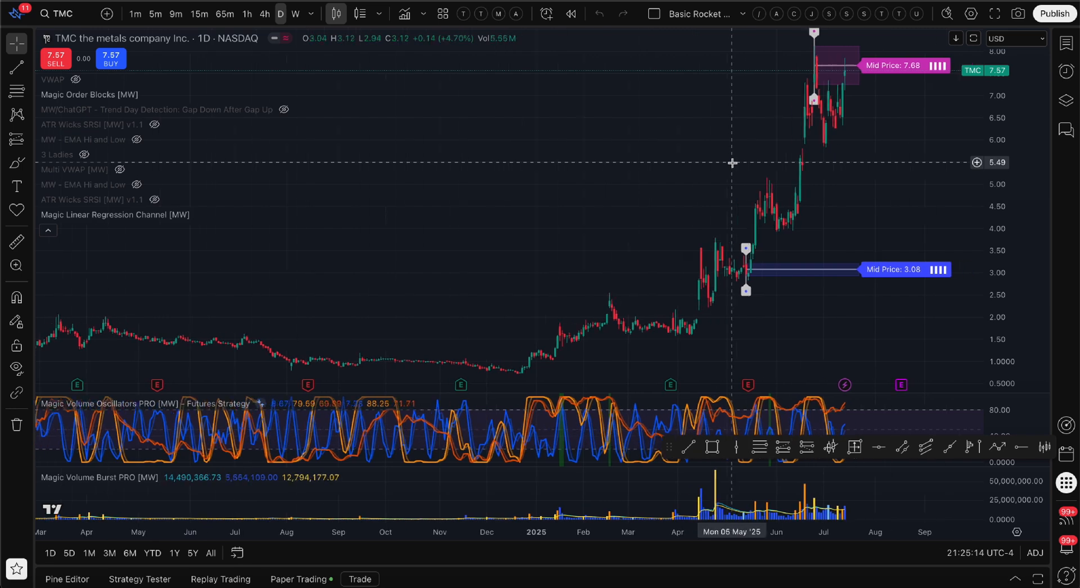
pyautogui.hscroll(1, 732, 163)
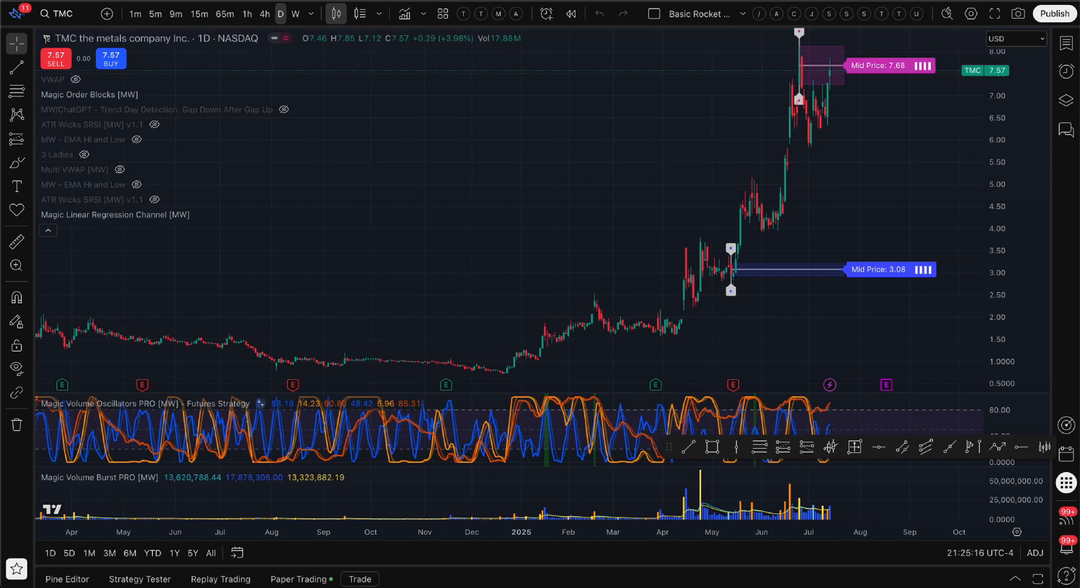
pyautogui.press('super+w')
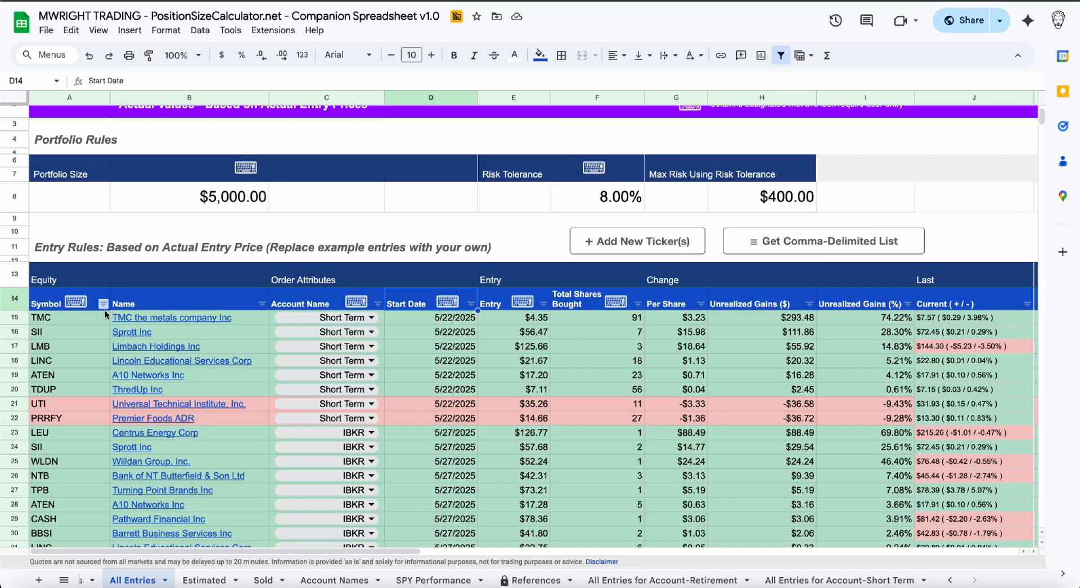
# Step: View Sprott Inc's TradingView chart through the name link in row 16, and return to the spreadsheet
pyautogui.click(131, 336)
pyautogui.click(151, 353)
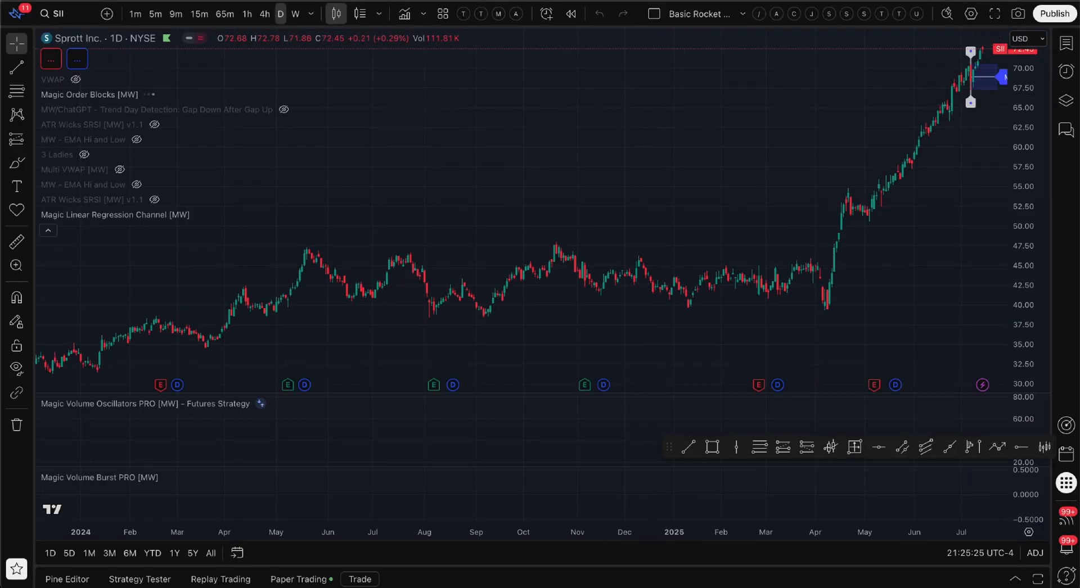
pyautogui.click(985, 1)
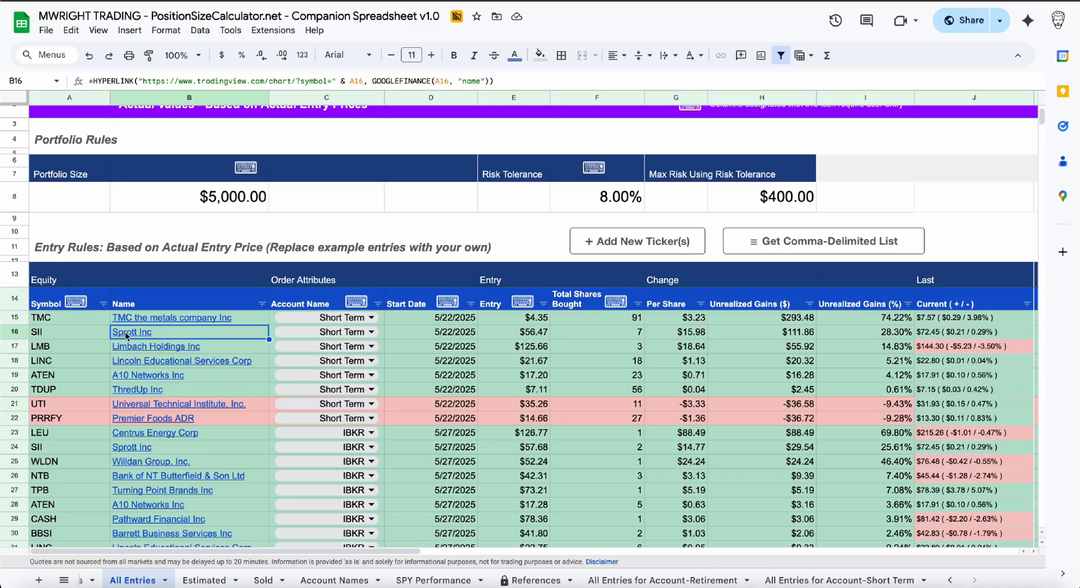
# Step: Reopen Sprott Inc's TradingView chart, examine it with the Multi VWAP indicator shown, and close it without saving changes
pyautogui.moveTo(127, 336)
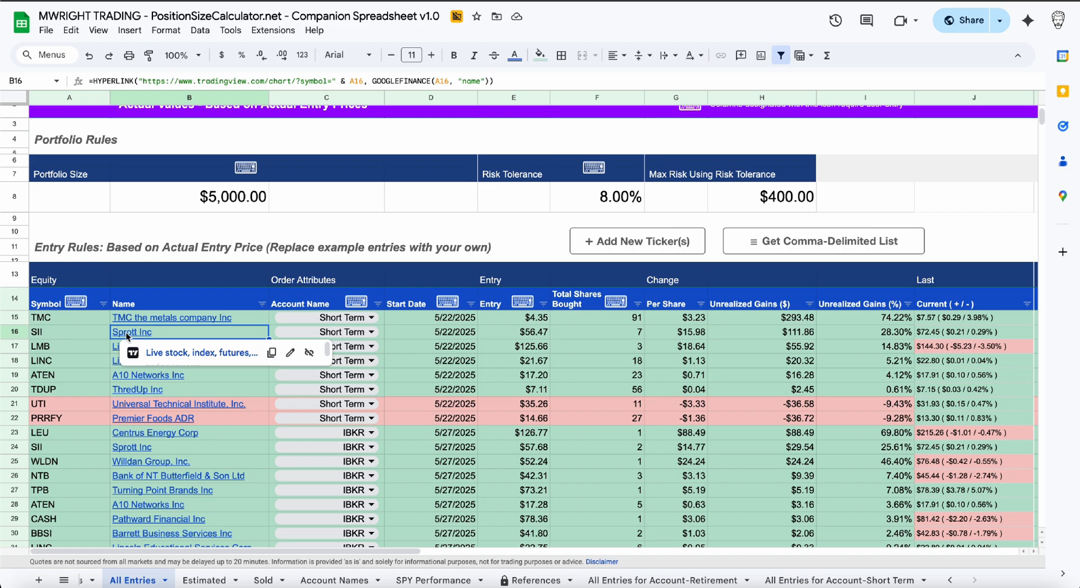
pyautogui.click(169, 354)
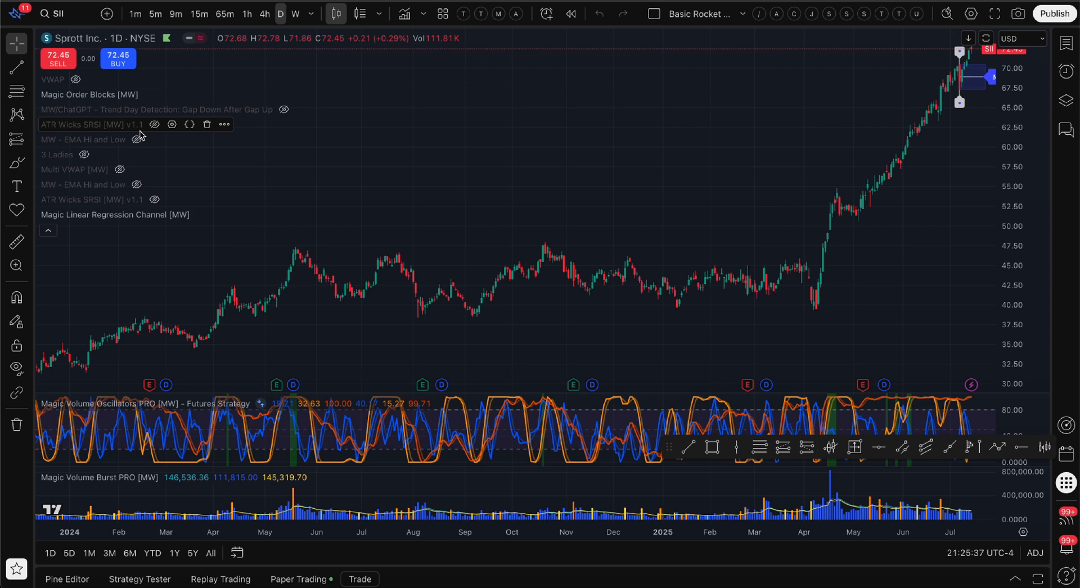
pyautogui.click(118, 170)
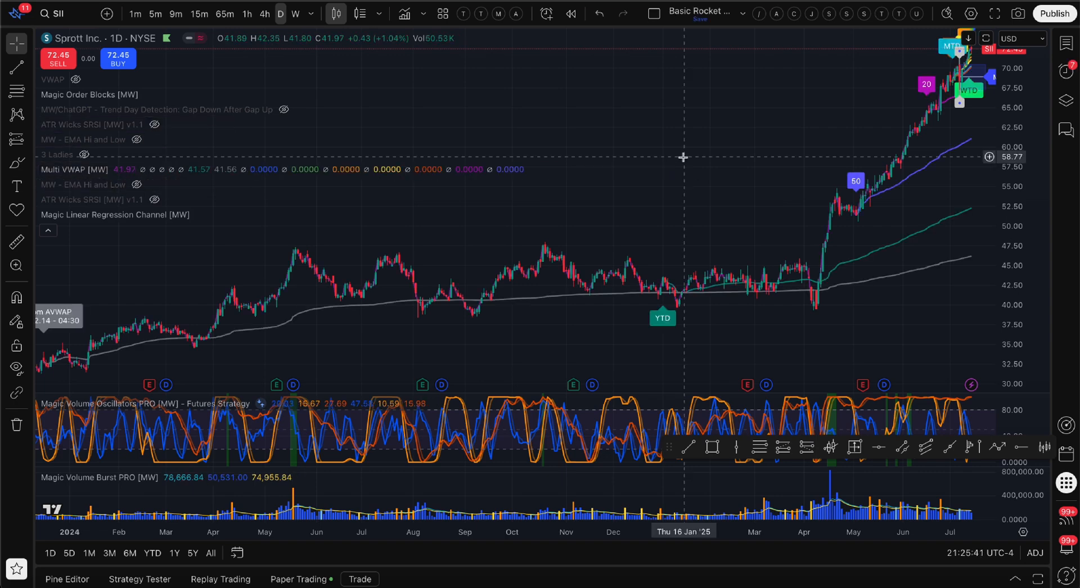
pyautogui.scroll(5, 683, 158)
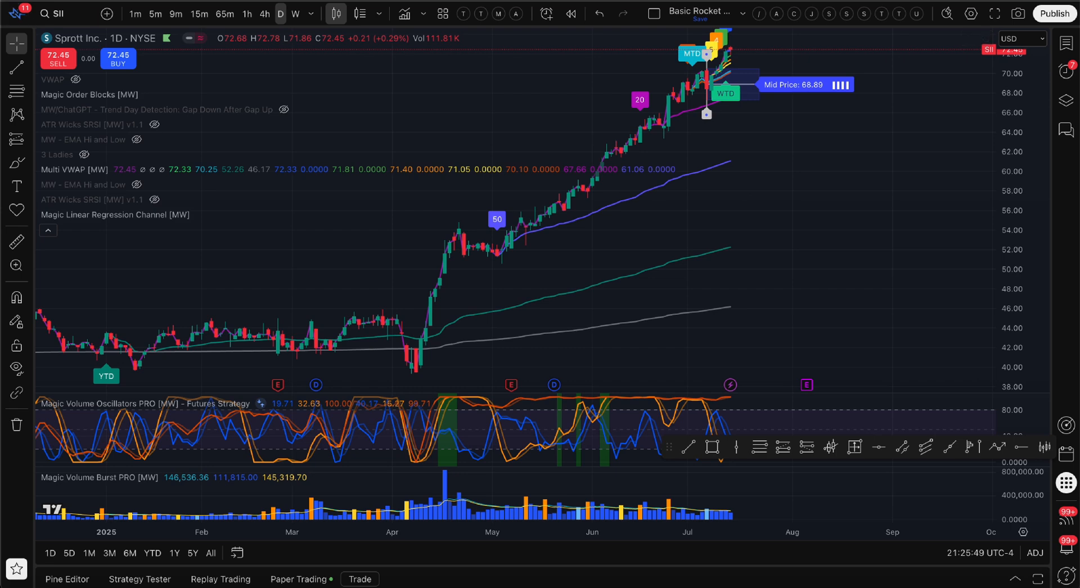
pyautogui.hotkey('ctrl', 'w')
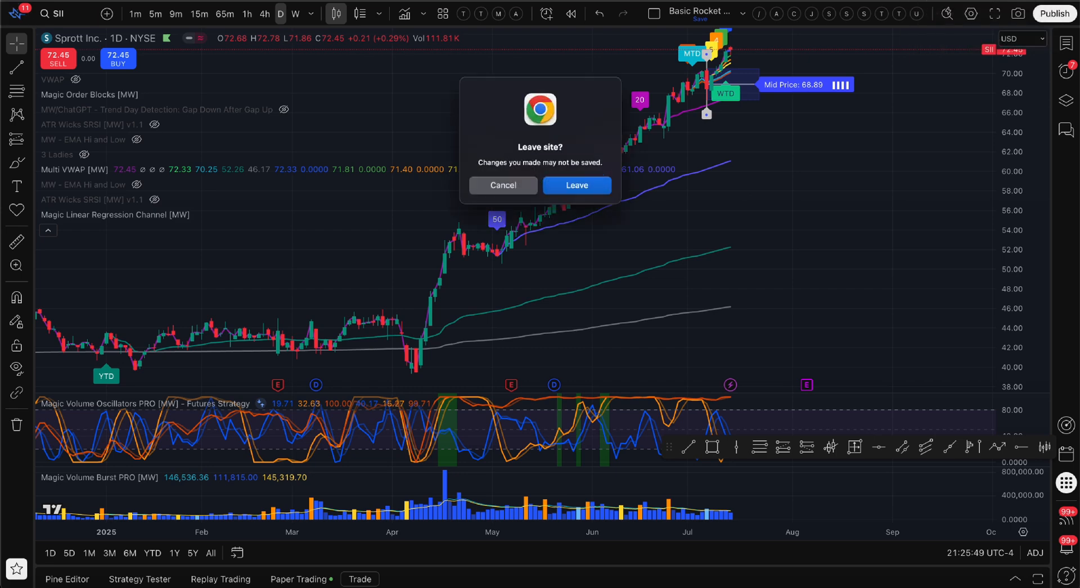
pyautogui.click(582, 185)
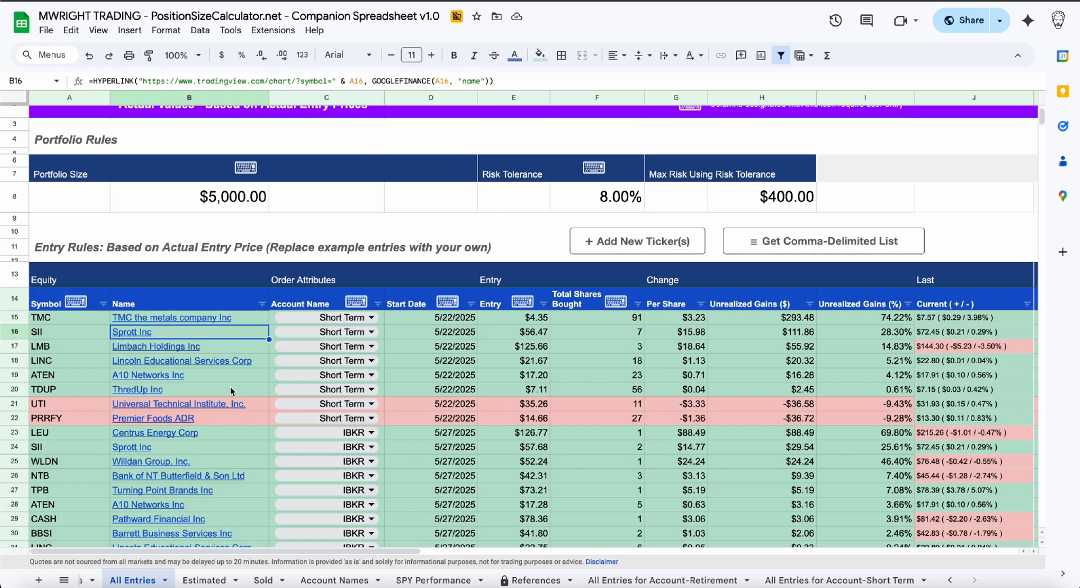
# Step: Add PENG as a new sold ticker on the Sold worksheet
pyautogui.scroll(-2, 230, 393)
pyautogui.scroll(-4, 252, 436)
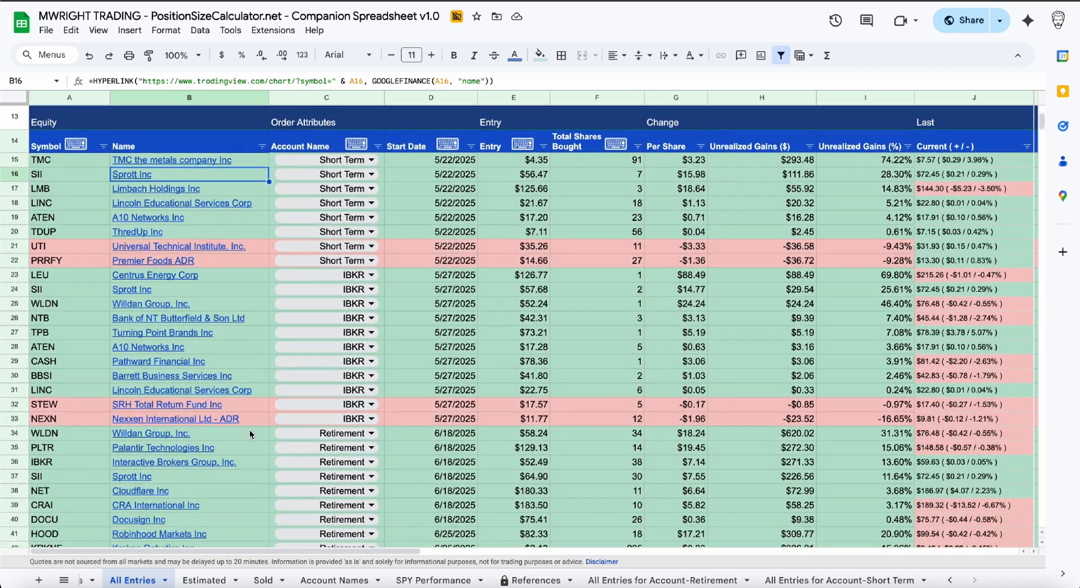
pyautogui.click(265, 581)
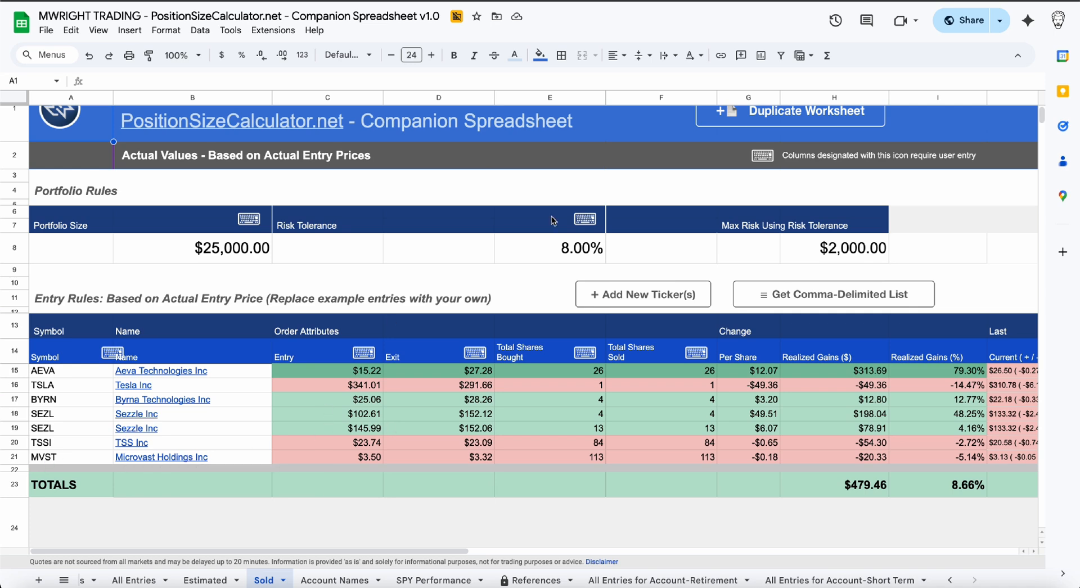
pyautogui.click(640, 294)
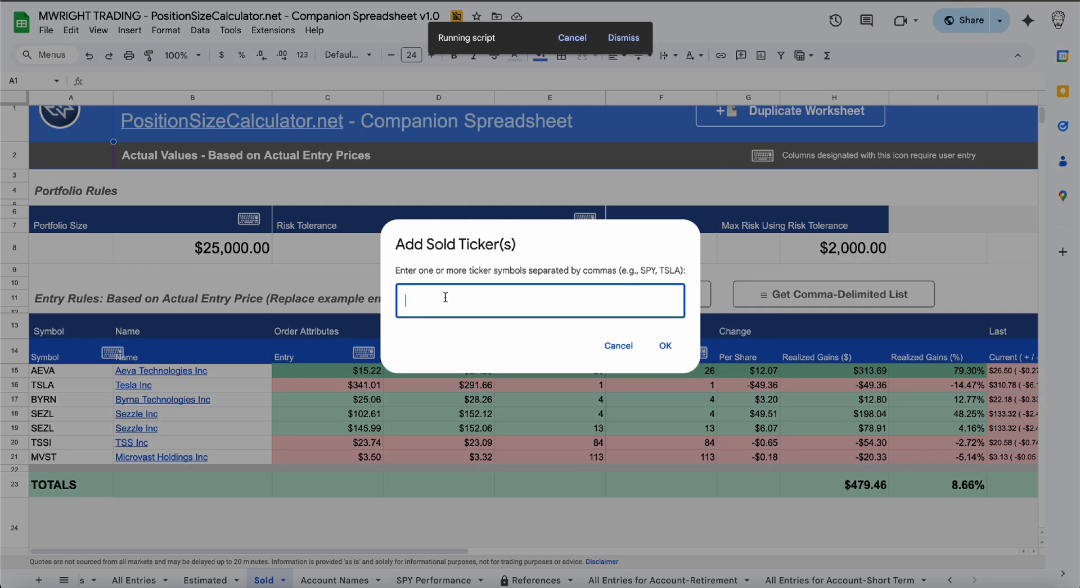
pyautogui.write('peng')
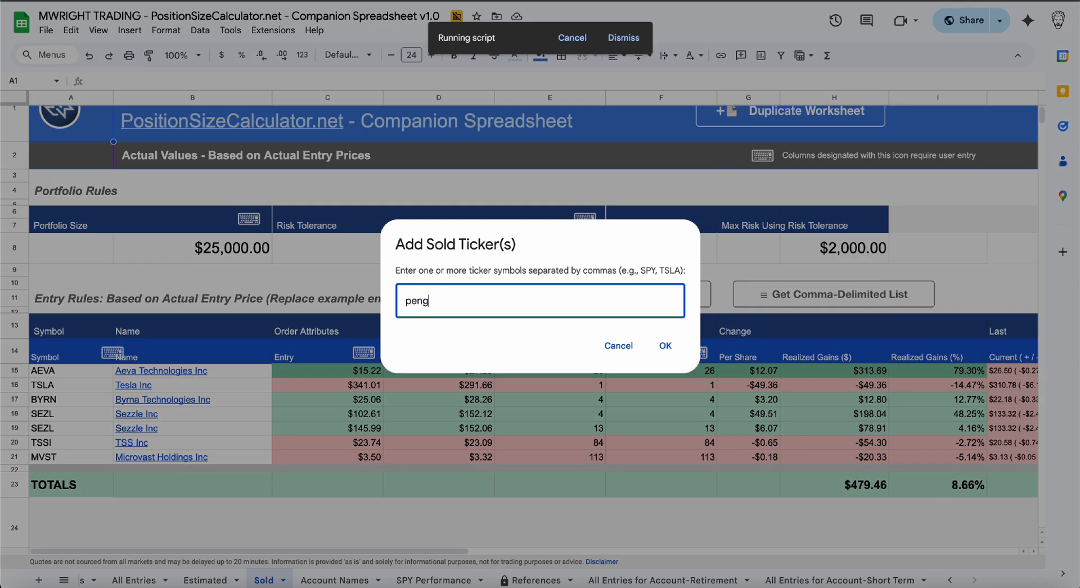
pyautogui.click(665, 346)
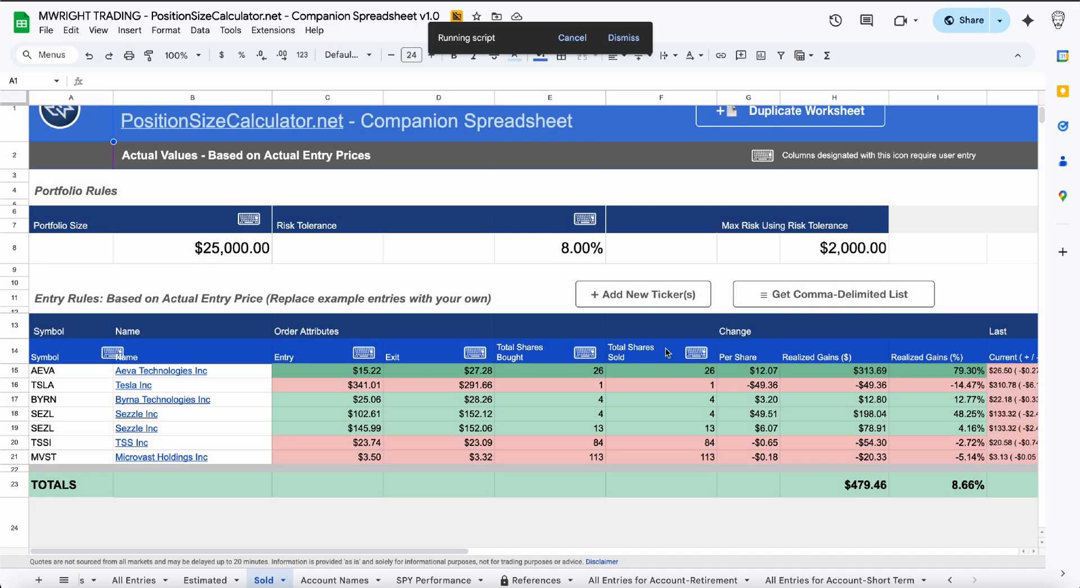
# Step: Record an entry price of 24 and an exit price of 25 for the PENG sale
pyautogui.click(356, 472)
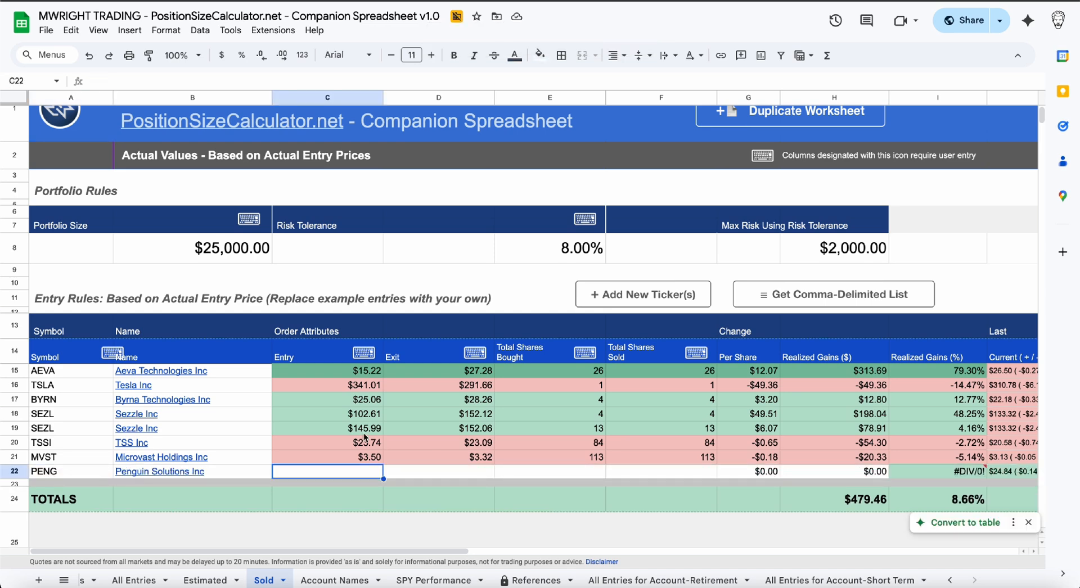
pyautogui.write('24')
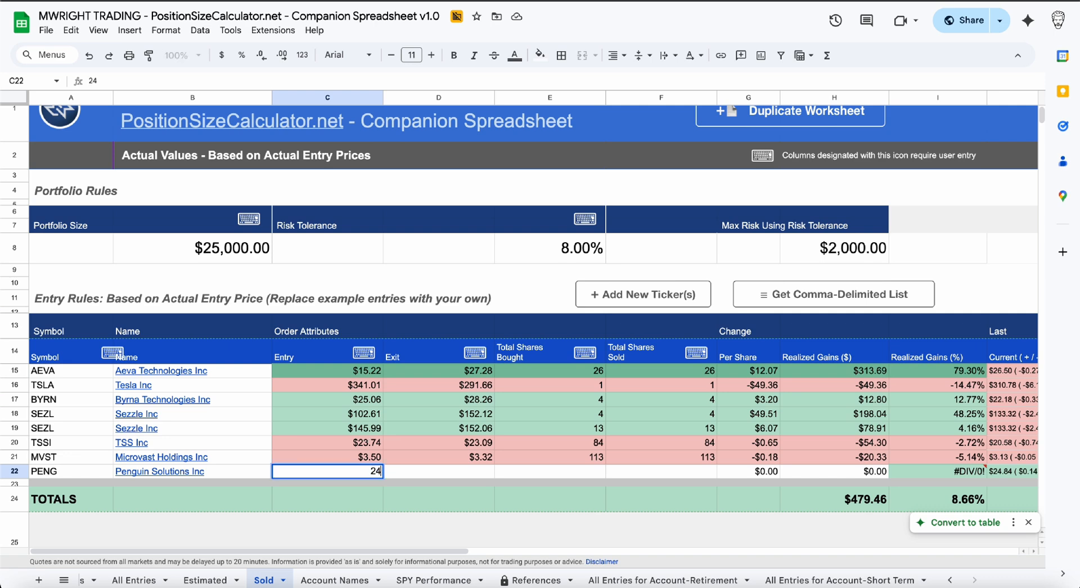
pyautogui.press('Return')
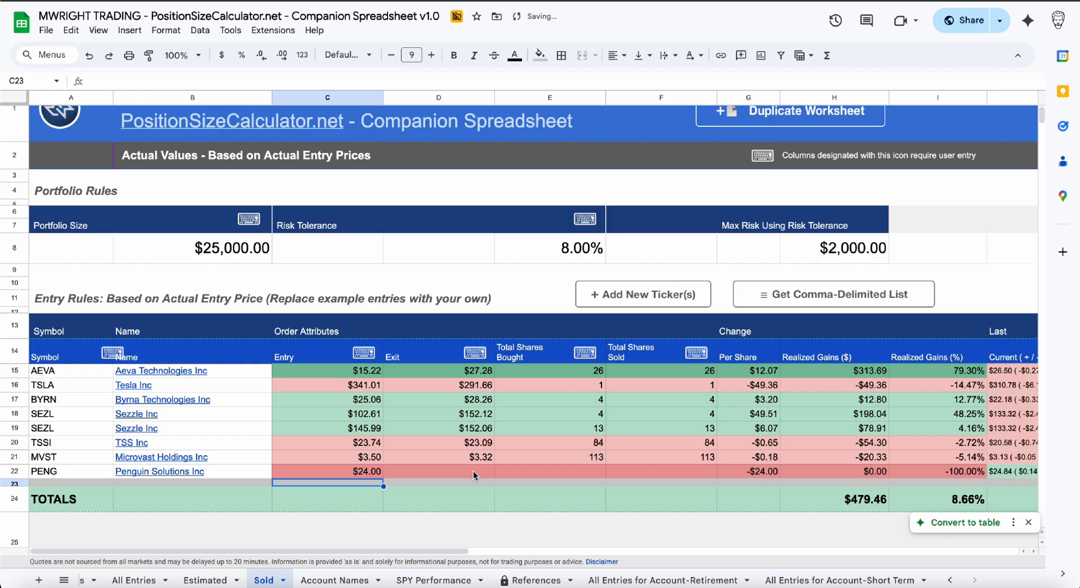
pyautogui.click(481, 472)
pyautogui.write('25')
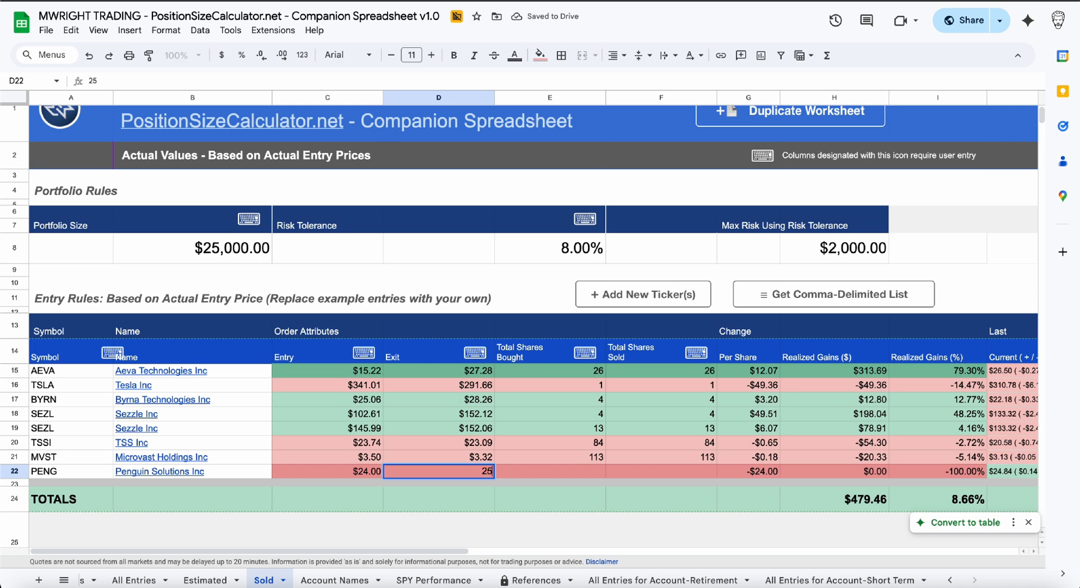
pyautogui.press('Return')
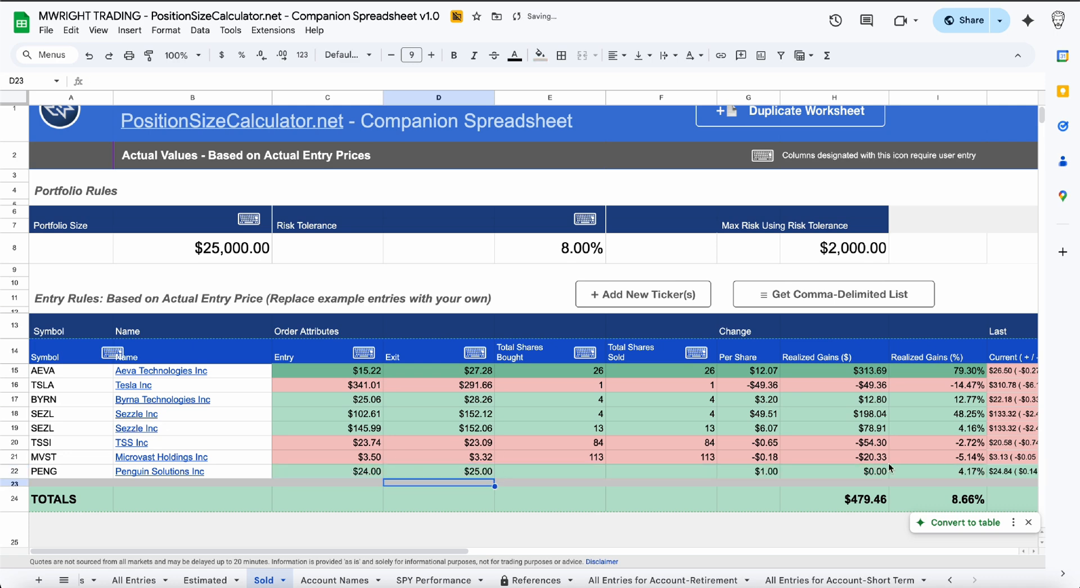
# Step: Set both the total shares bought and the total shares sold for PENG to 80
pyautogui.click(587, 474)
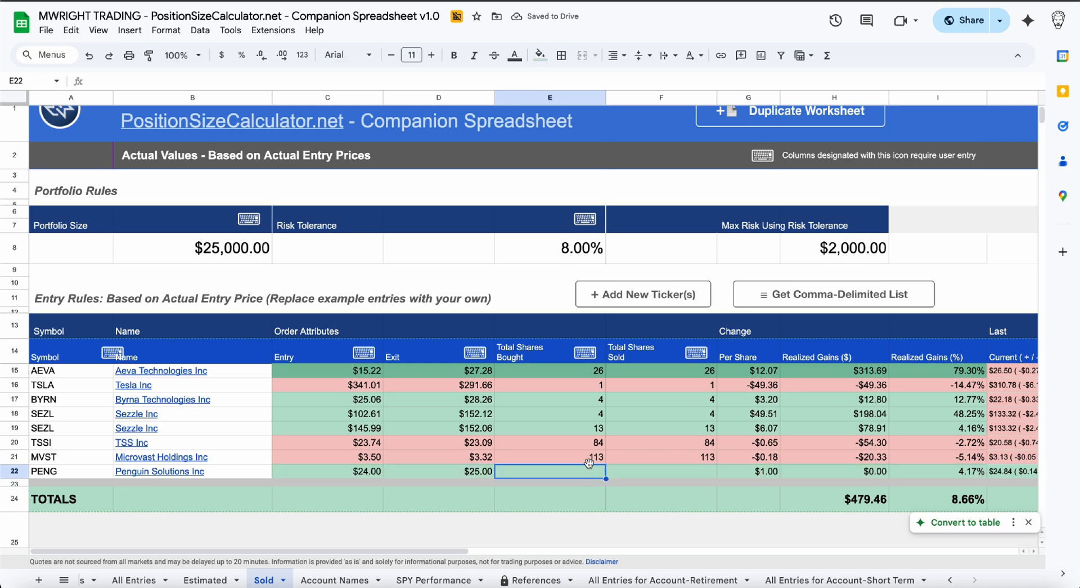
pyautogui.write('80')
pyautogui.press('Return')
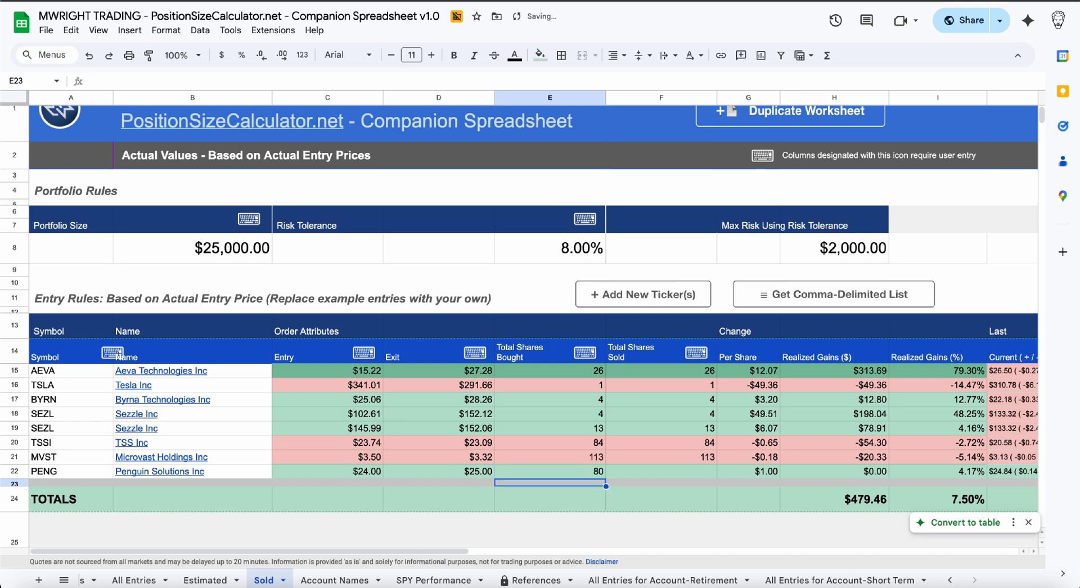
pyautogui.click(652, 472)
pyautogui.write('80')
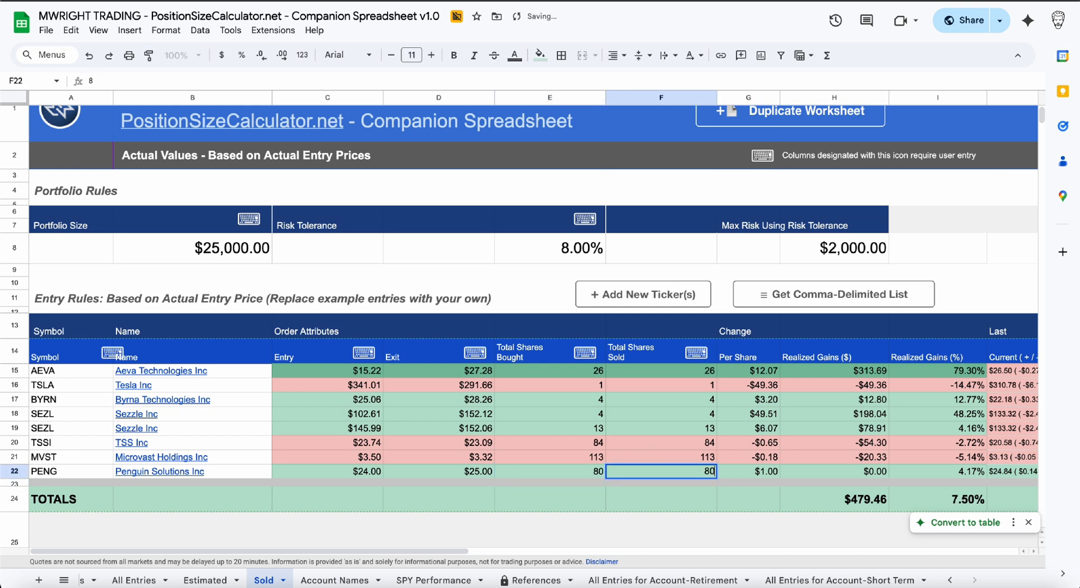
pyautogui.press('Return')
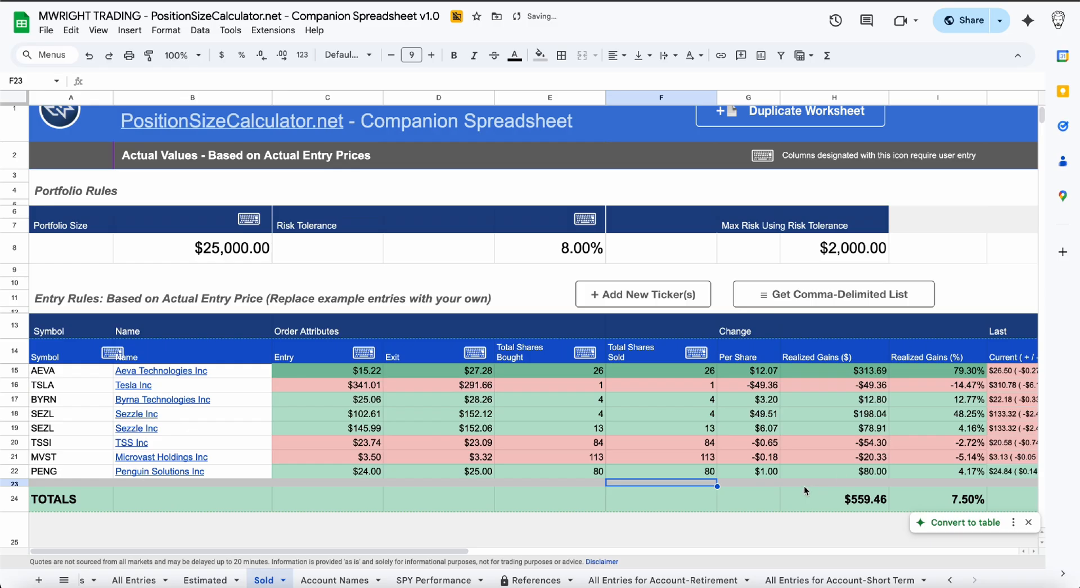
# Step: Set PENG's entry date on the Sold worksheet to 7/15/2025
pyautogui.hscroll(3, 805, 491)
pyautogui.scroll(-1, 805, 491)
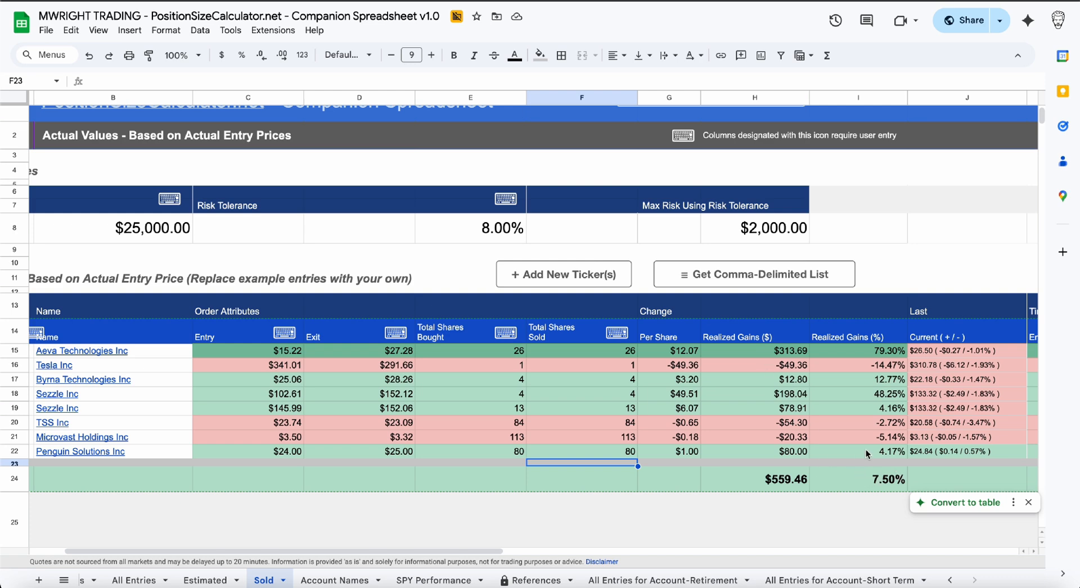
pyautogui.hscroll(10, 867, 453)
pyautogui.scroll(-1, 866, 453)
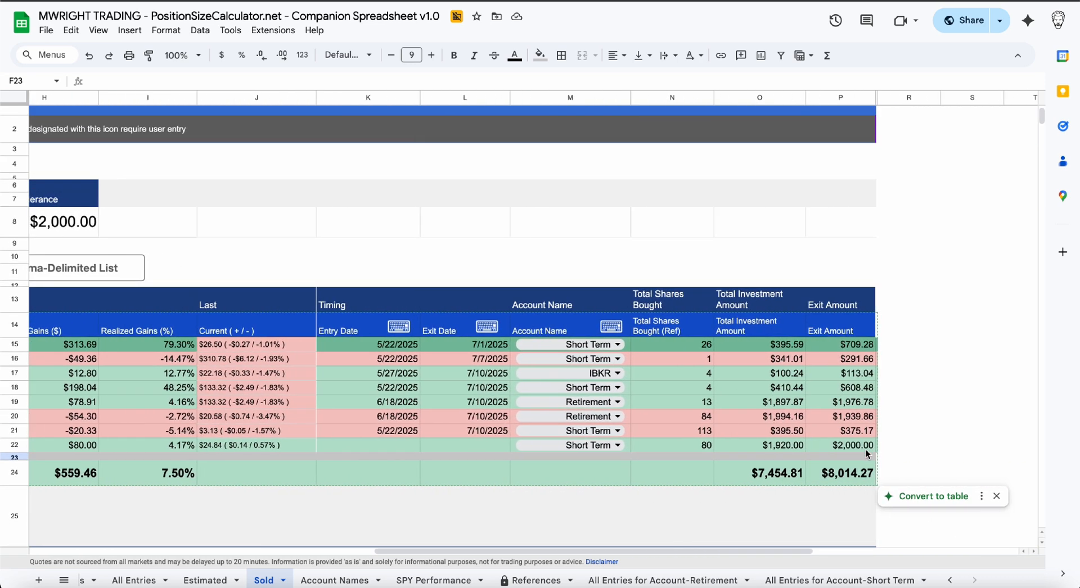
pyautogui.click(392, 450)
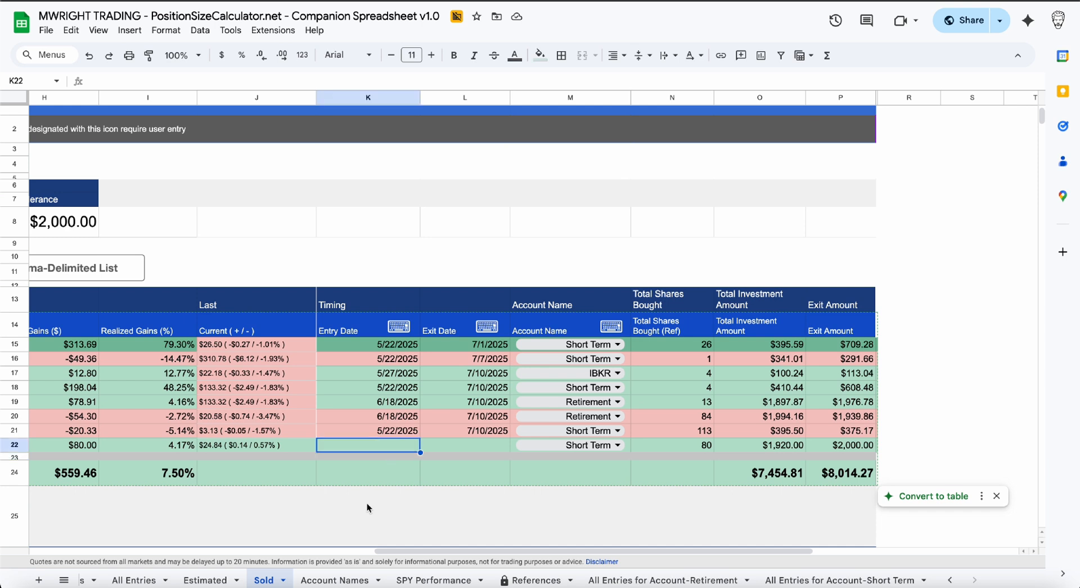
pyautogui.write('7')
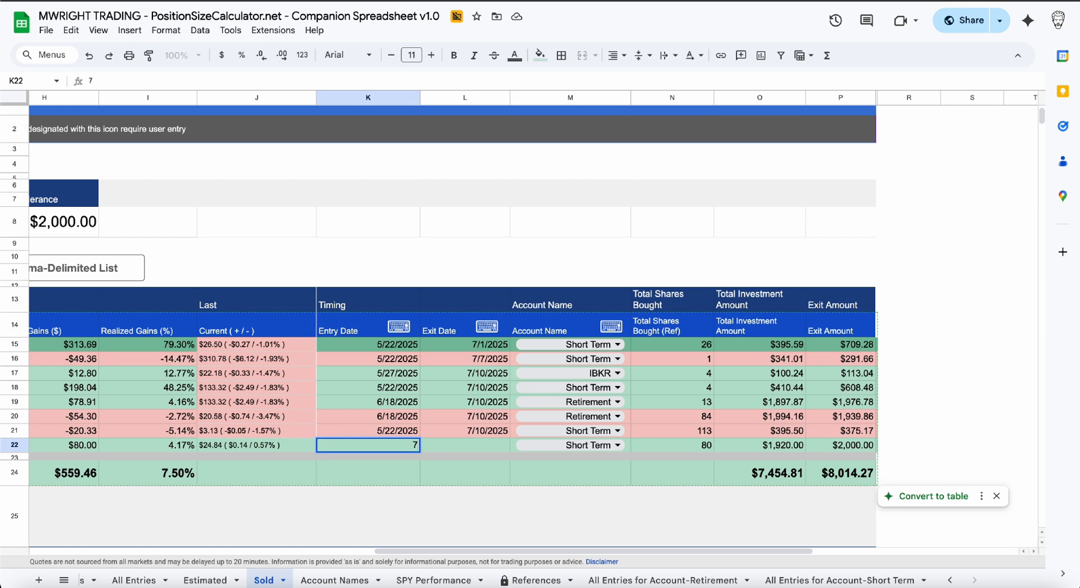
pyautogui.write('/16')
pyautogui.write('/2025')
pyautogui.press('Left')
pyautogui.press('Left')
pyautogui.press('Left')
pyautogui.press('Left')
pyautogui.press('Left')
pyautogui.press('BackSpace')
pyautogui.write('5')
# Step: Set PENG's exit date to 7/16/2025 and return to its realized gains
pyautogui.click(466, 450)
pyautogui.write('6')
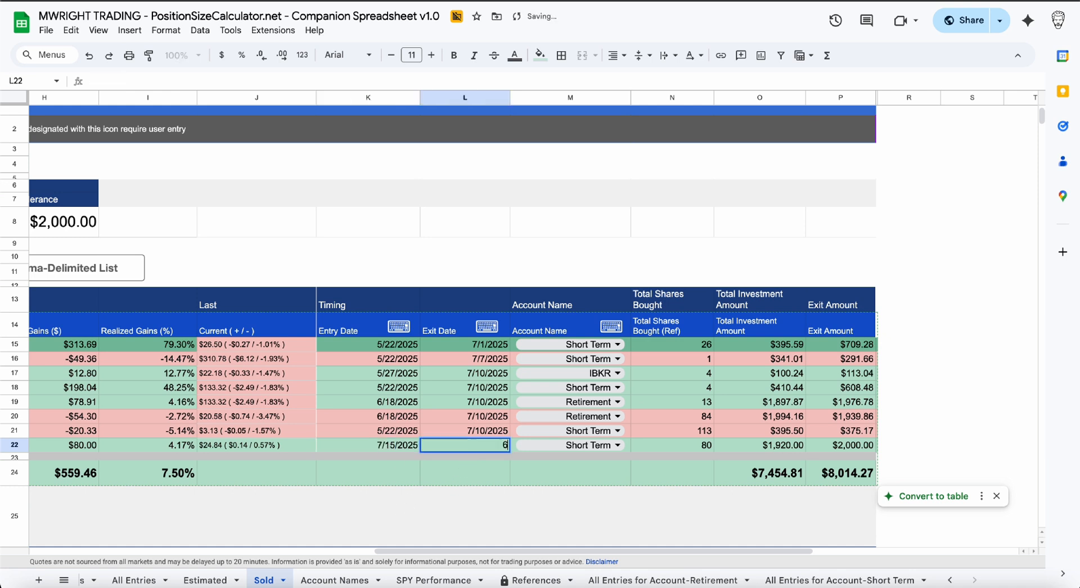
pyautogui.write('/16/2025')
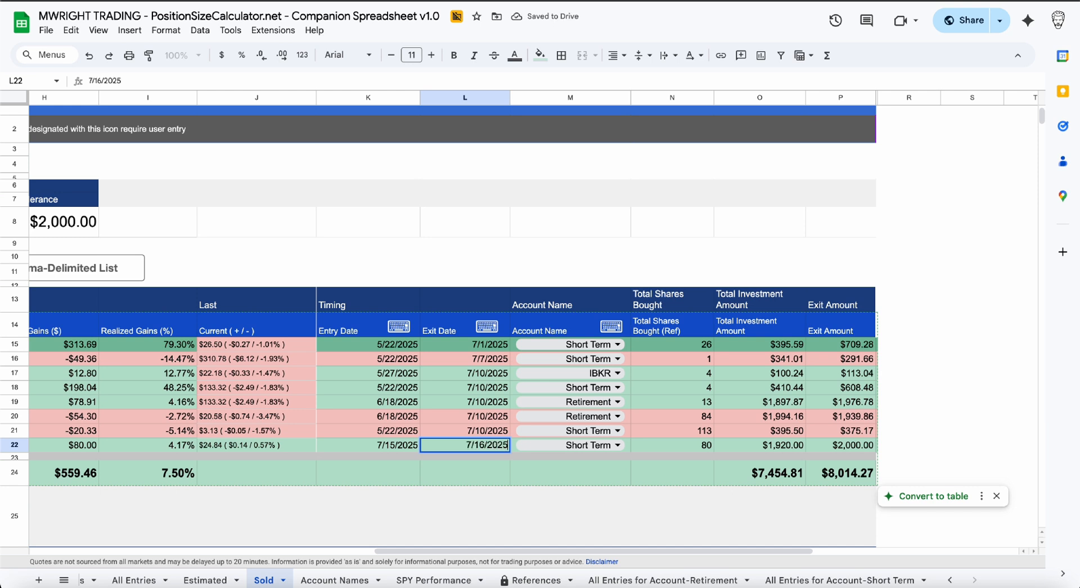
pyautogui.press('Return')
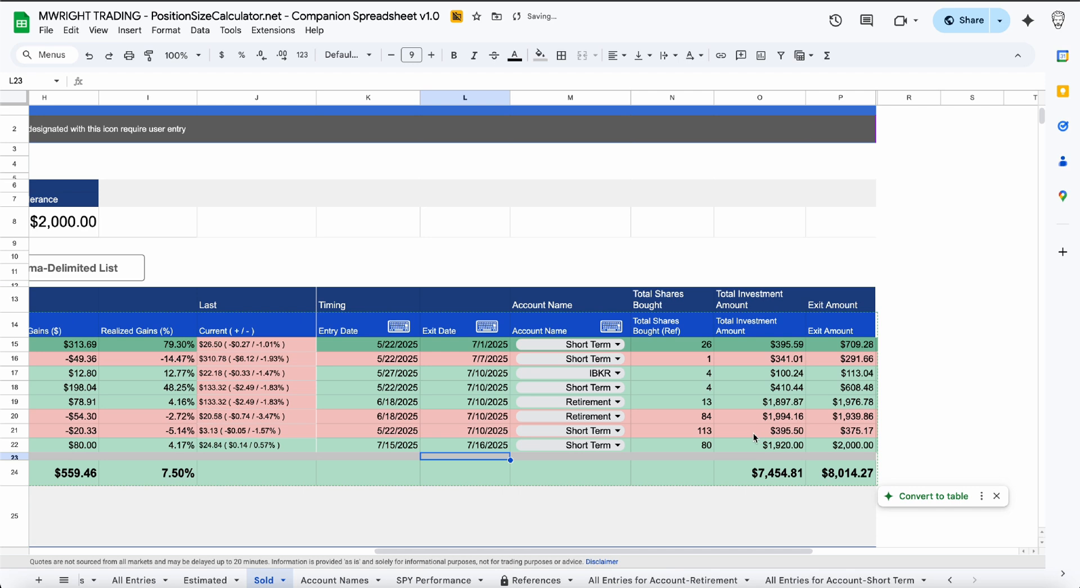
pyautogui.hscroll(-10, 670, 438)
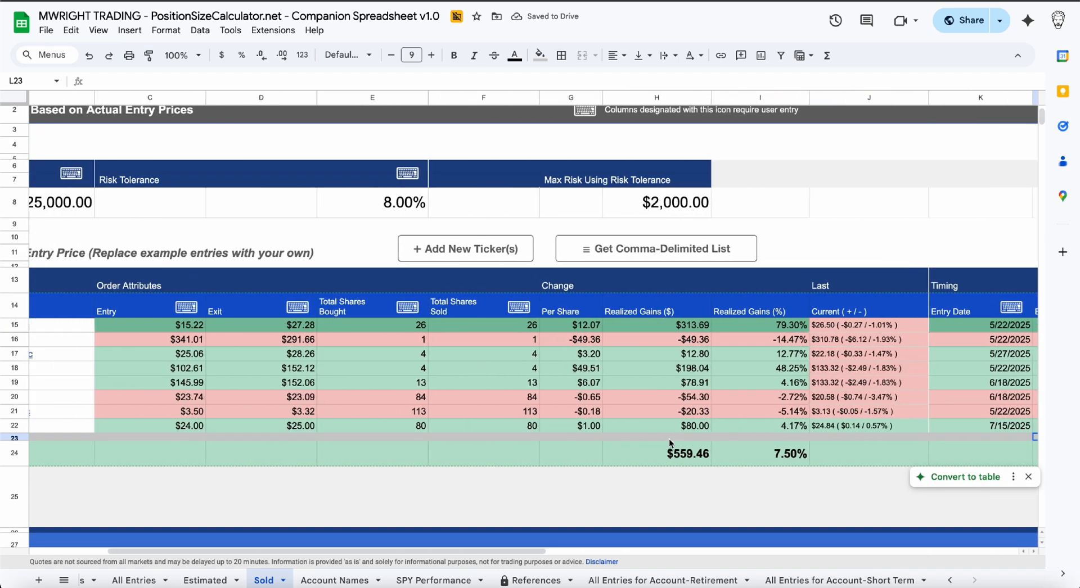
# Step: Review the trades on the Sold worksheet and the open positions on the All Entries worksheet
pyautogui.scroll(1, 670, 439)
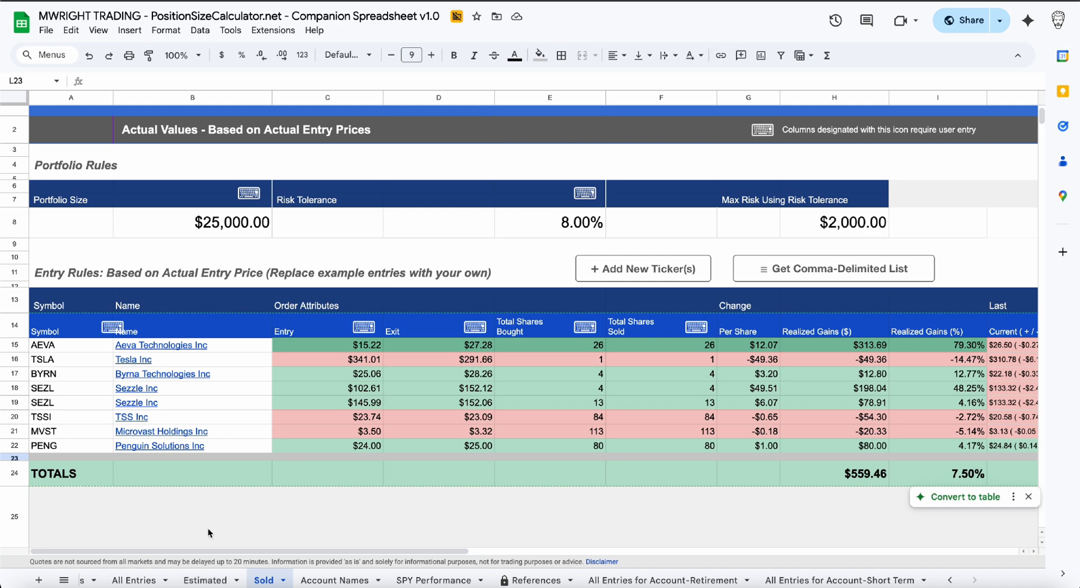
pyautogui.click(131, 582)
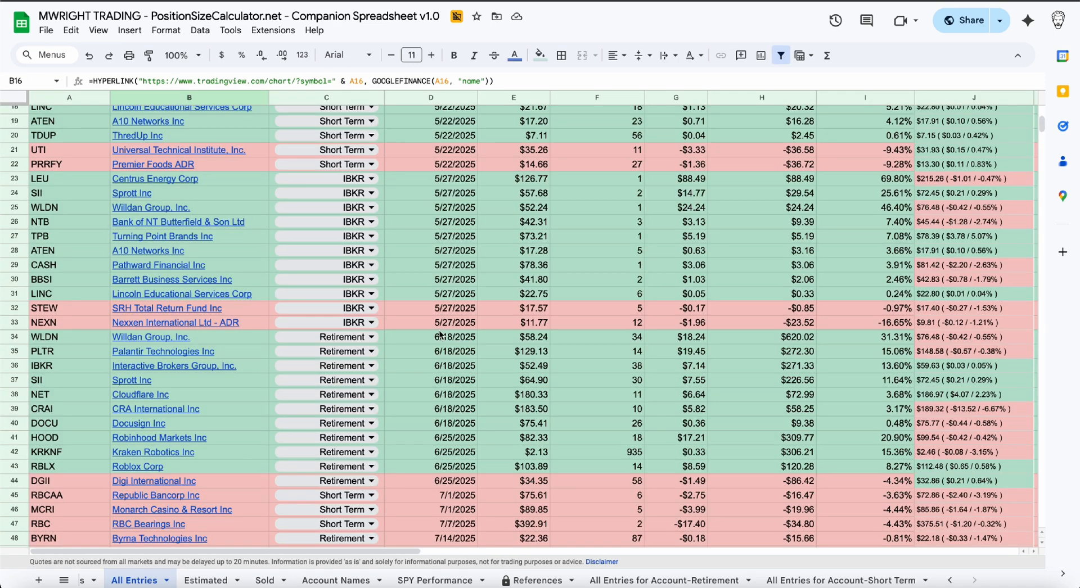
pyautogui.scroll(10, 440, 335)
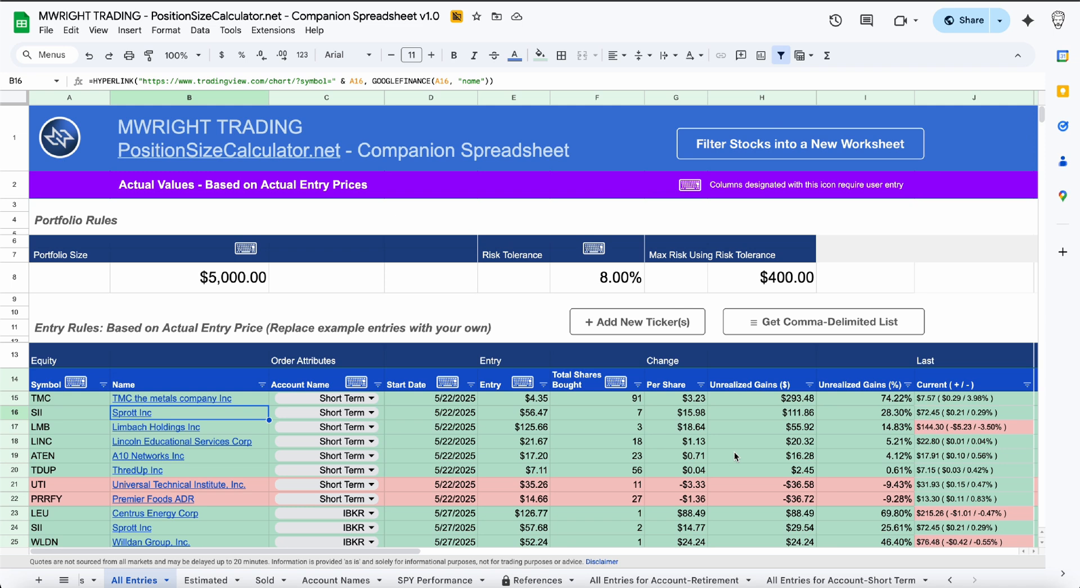
pyautogui.hscroll(2, 734, 451)
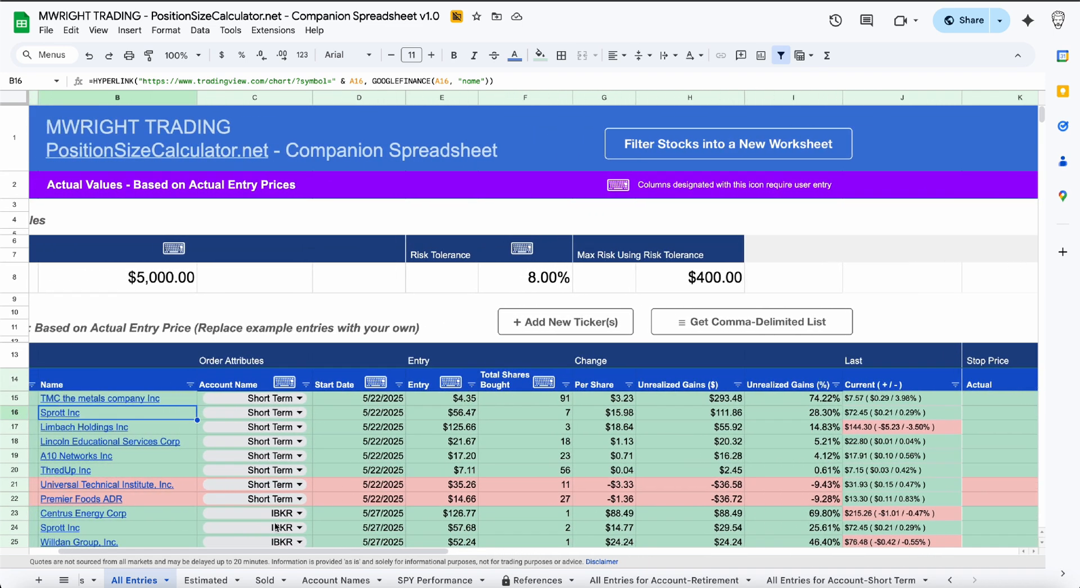
# Step: Open the TradingView chart of Penguin Solutions Inc from its link on the Estimated worksheet
pyautogui.click(219, 581)
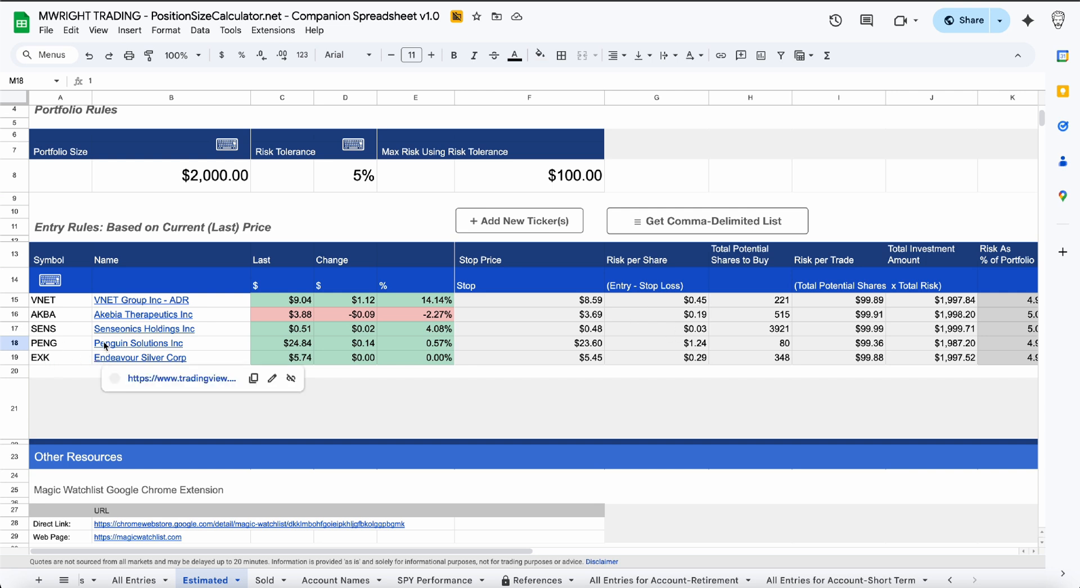
pyautogui.moveTo(133, 347)
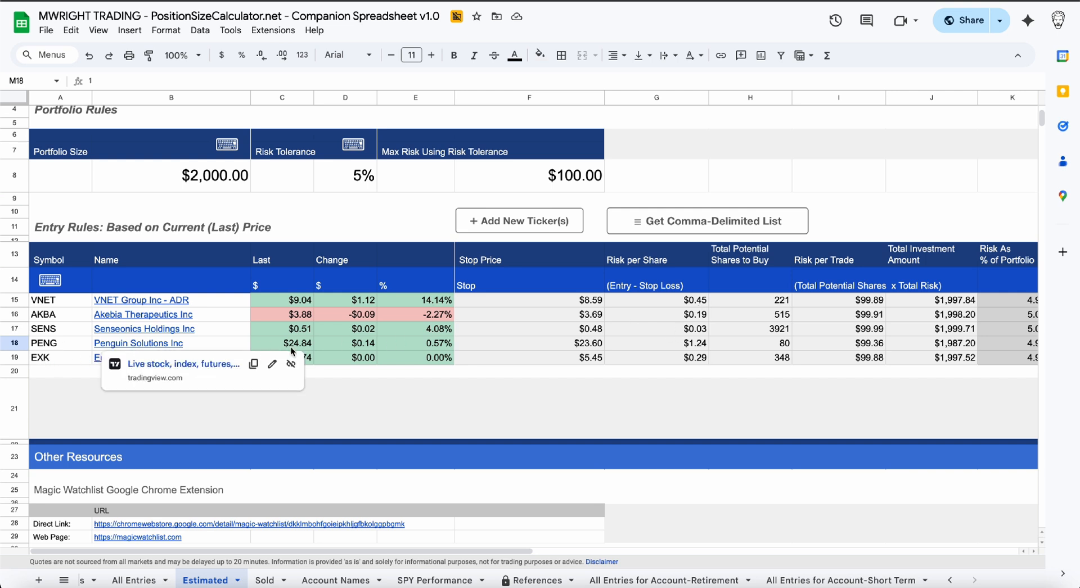
pyautogui.click(149, 346)
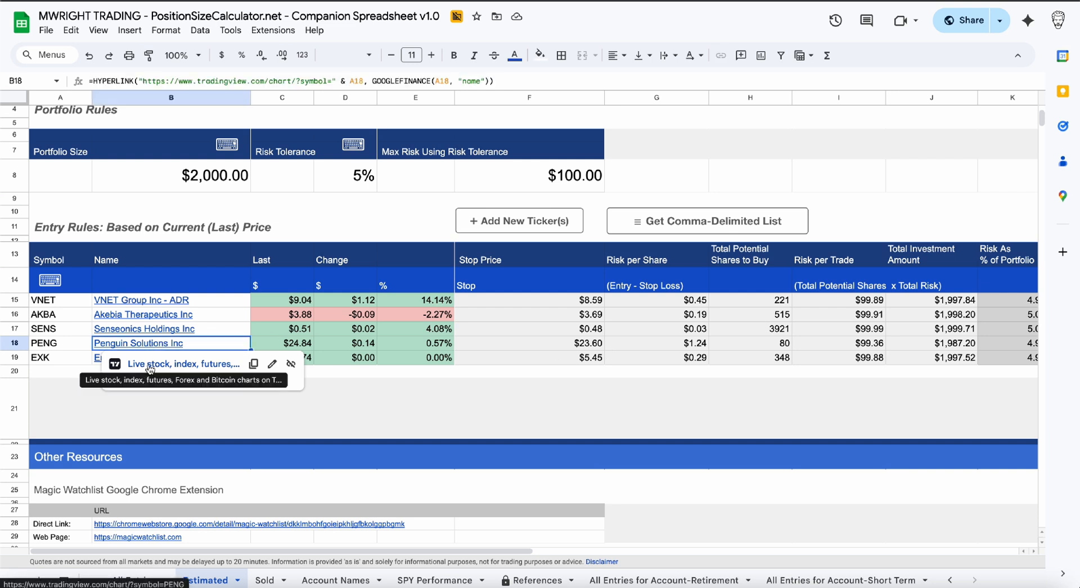
pyautogui.click(150, 366)
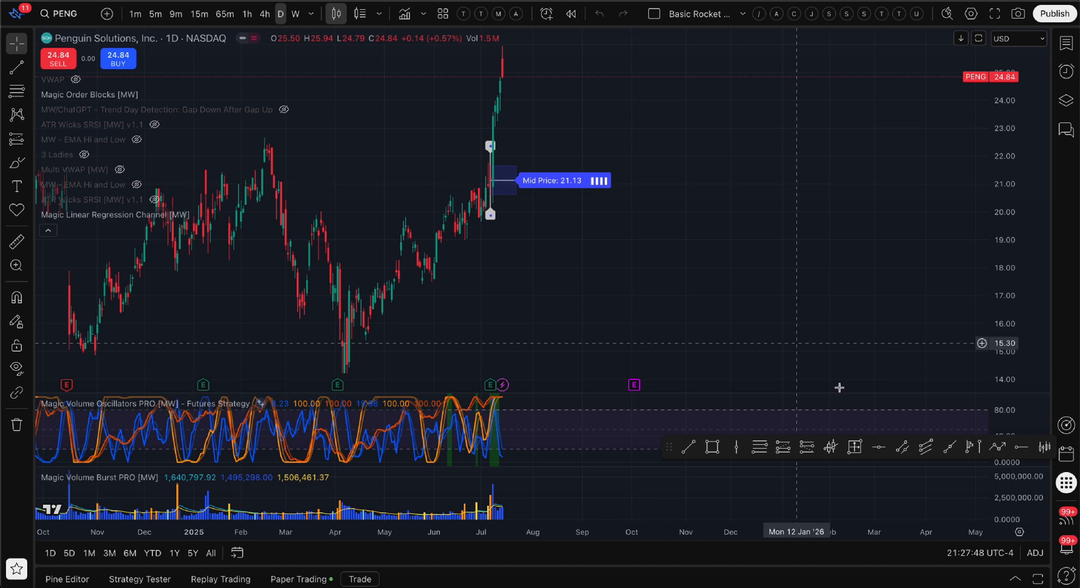
# Step: Draw two horizontal lines on the PENG daily chart, at about 23.59 and about 22.48
pyautogui.click(879, 447)
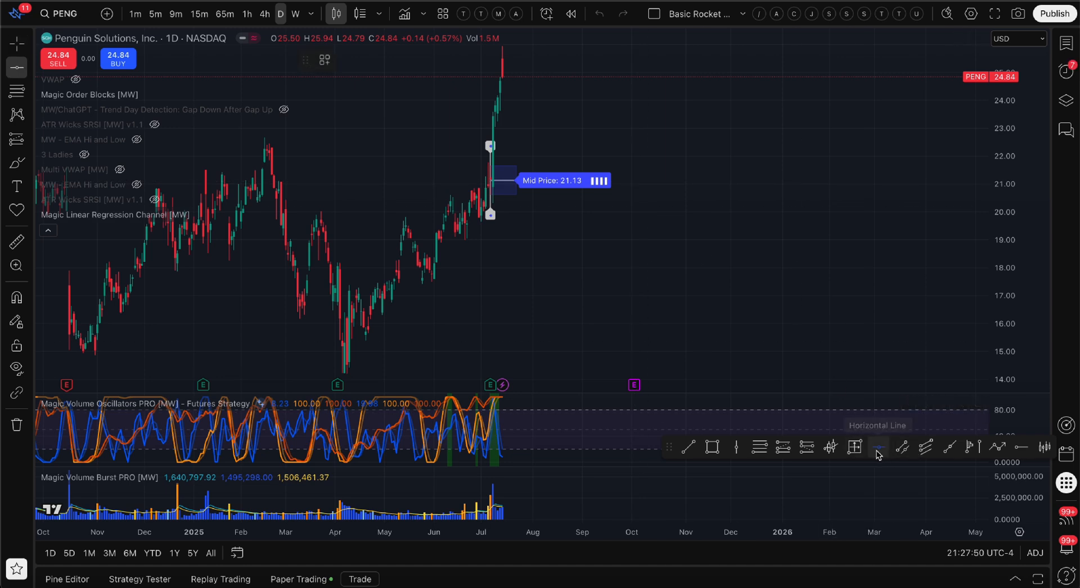
pyautogui.click(903, 112)
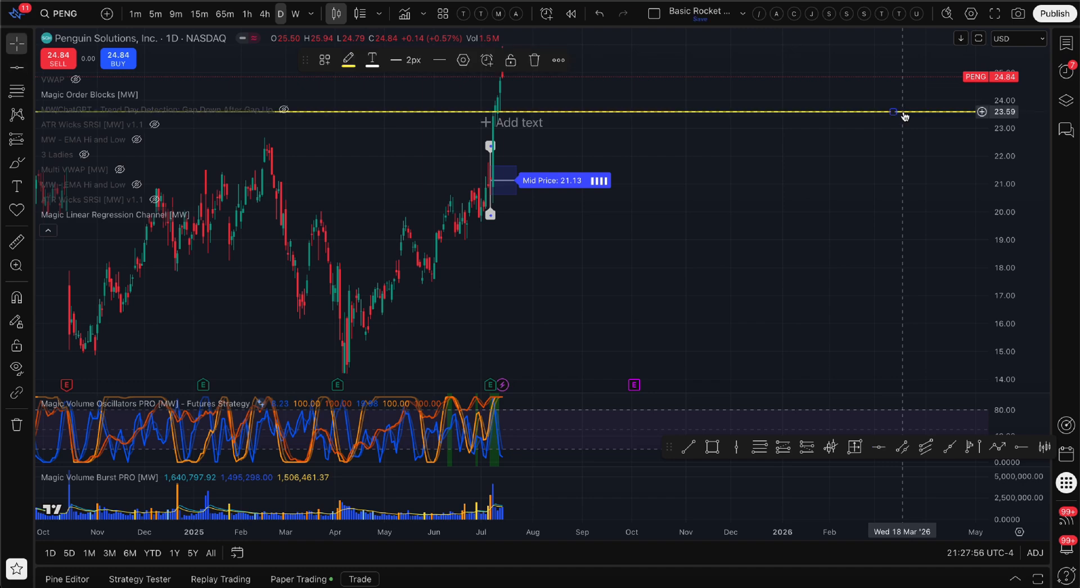
pyautogui.hscroll(-5, 659, 111)
pyautogui.hscroll(5, 657, 112)
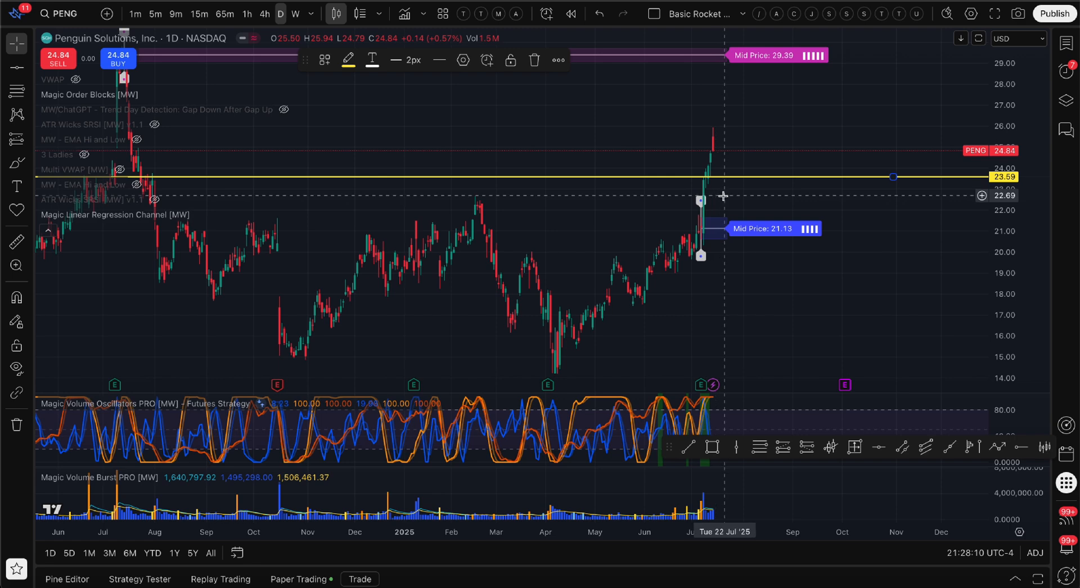
pyautogui.click(17, 70)
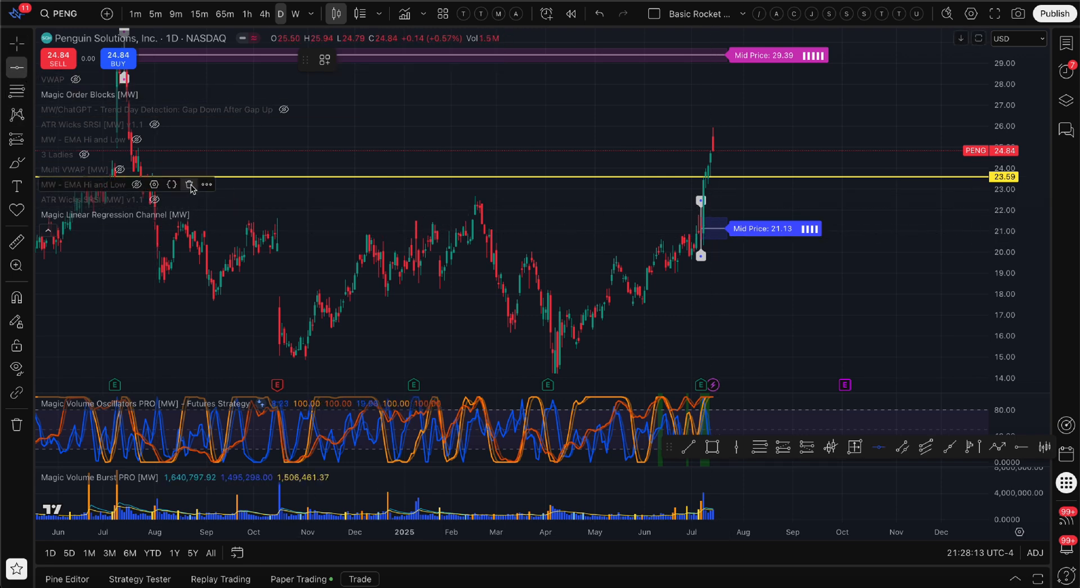
pyautogui.click(413, 200)
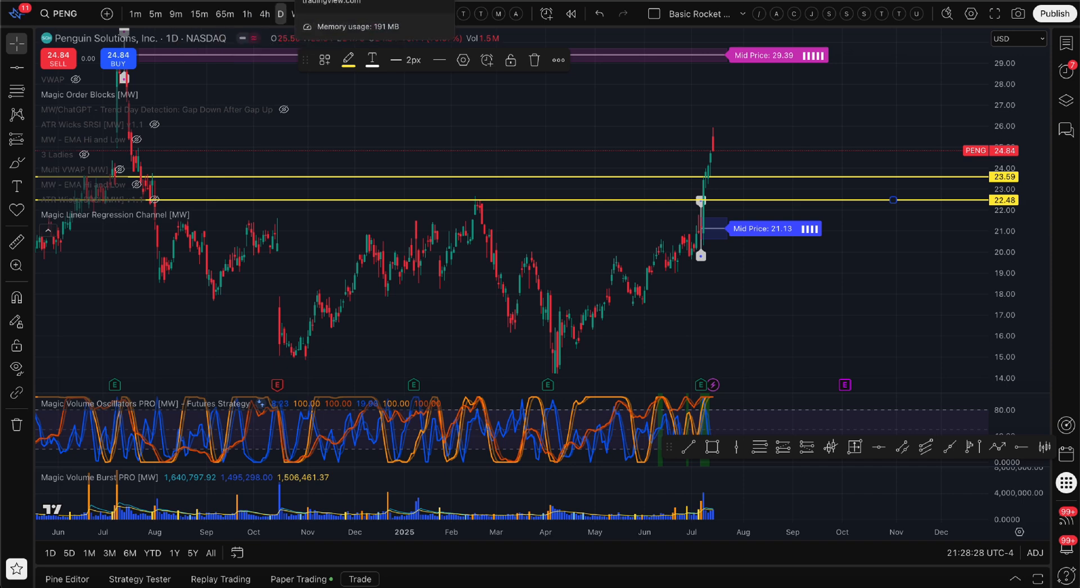
# Step: Switch to the companion spreadsheet and read its Instructions worksheet, from getting started through the tabs, buttons and video links
pyautogui.click(804, 0)
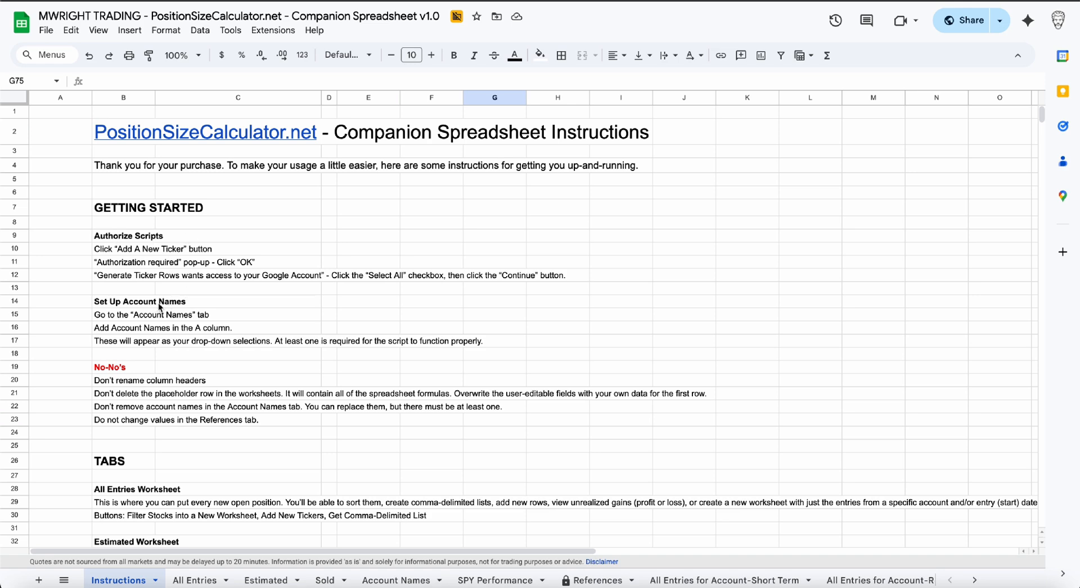
pyautogui.scroll(-1, 182, 368)
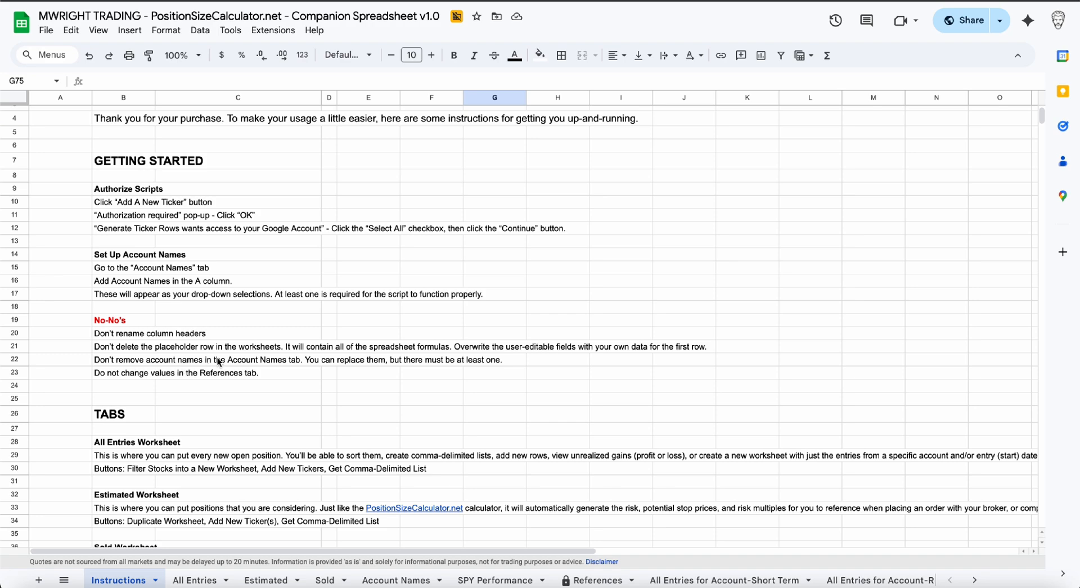
pyautogui.scroll(-1, 219, 362)
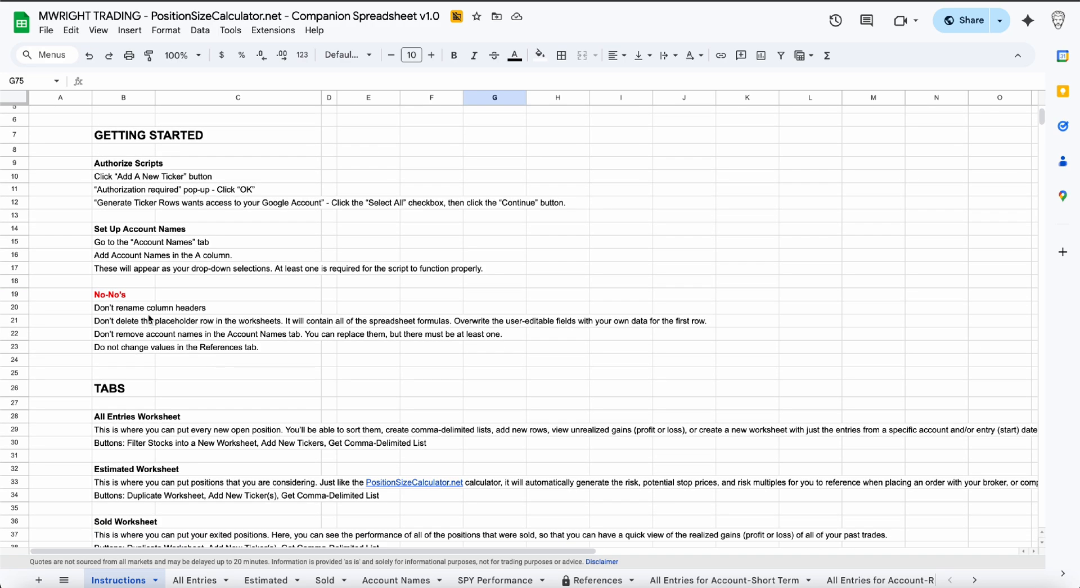
pyautogui.scroll(-4, 246, 360)
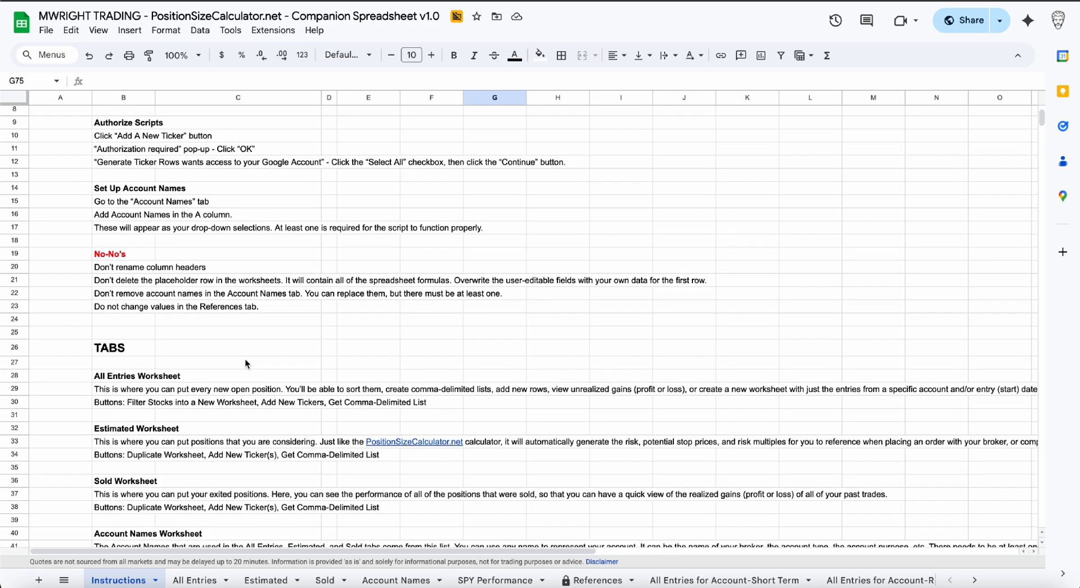
pyautogui.scroll(-1, 246, 363)
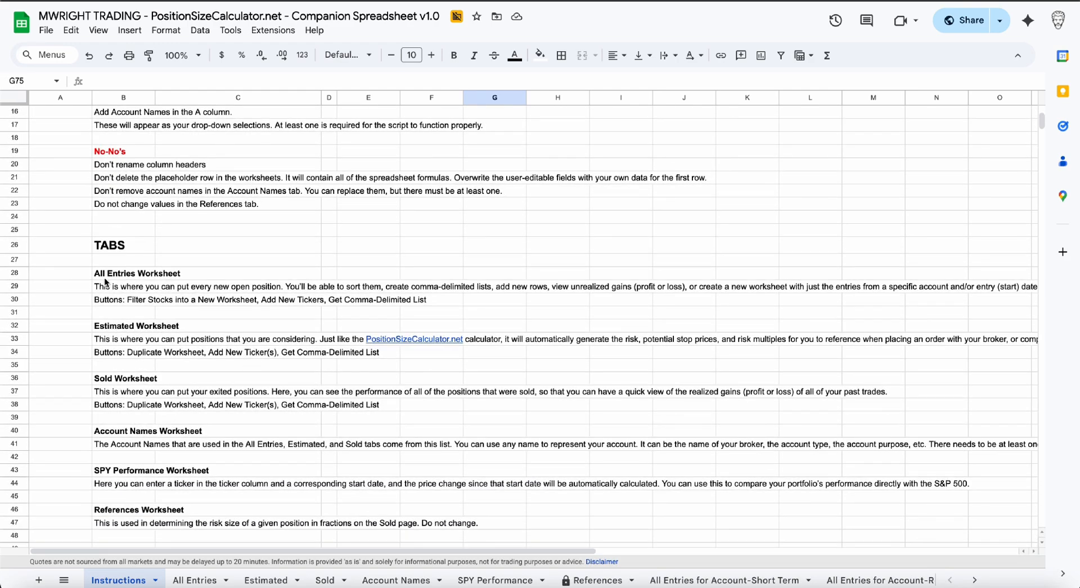
pyautogui.scroll(-3, 157, 314)
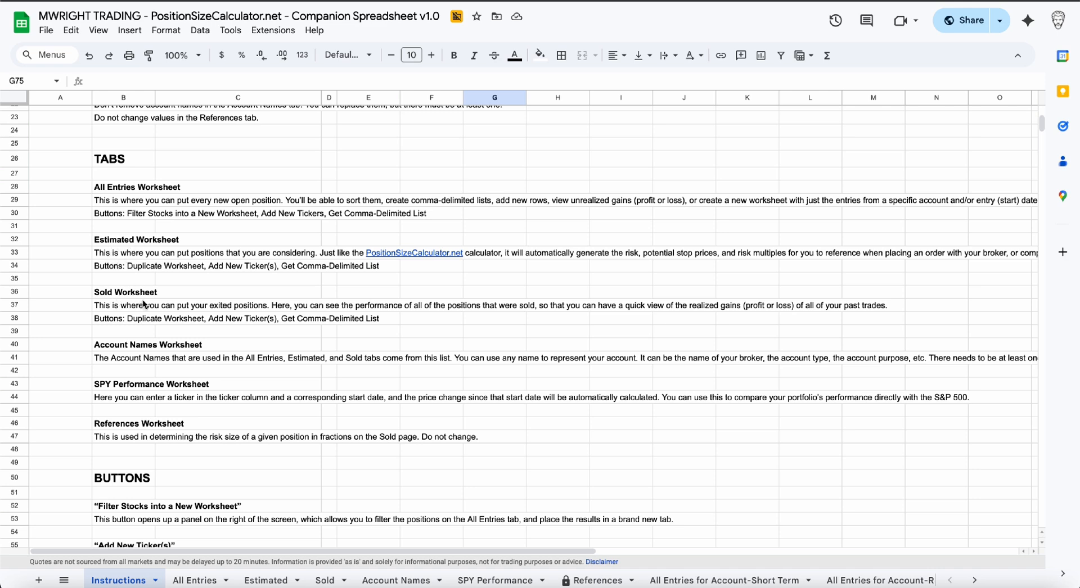
pyautogui.scroll(-2, 201, 377)
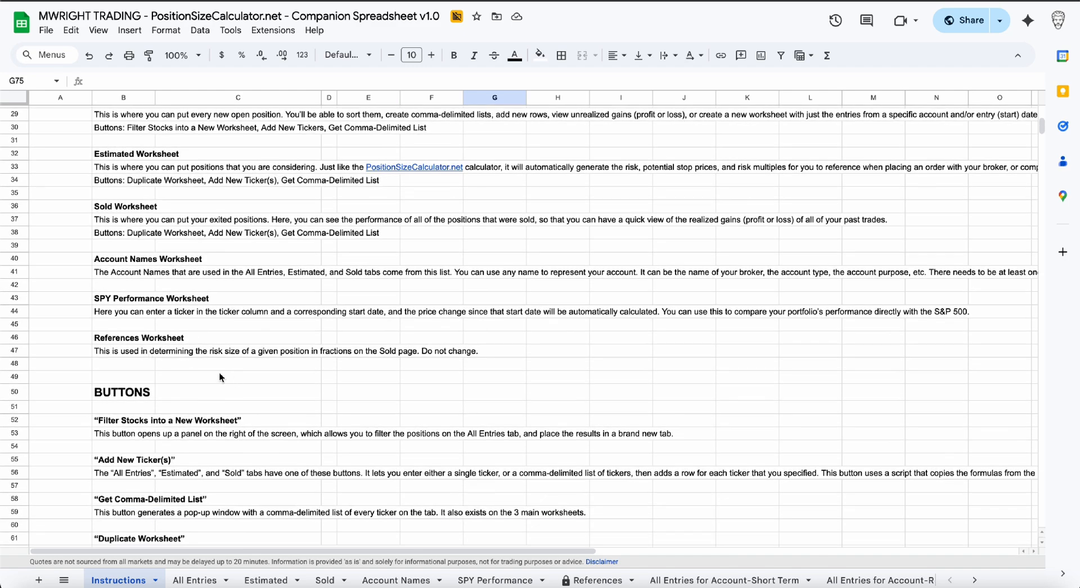
pyautogui.scroll(-6, 210, 363)
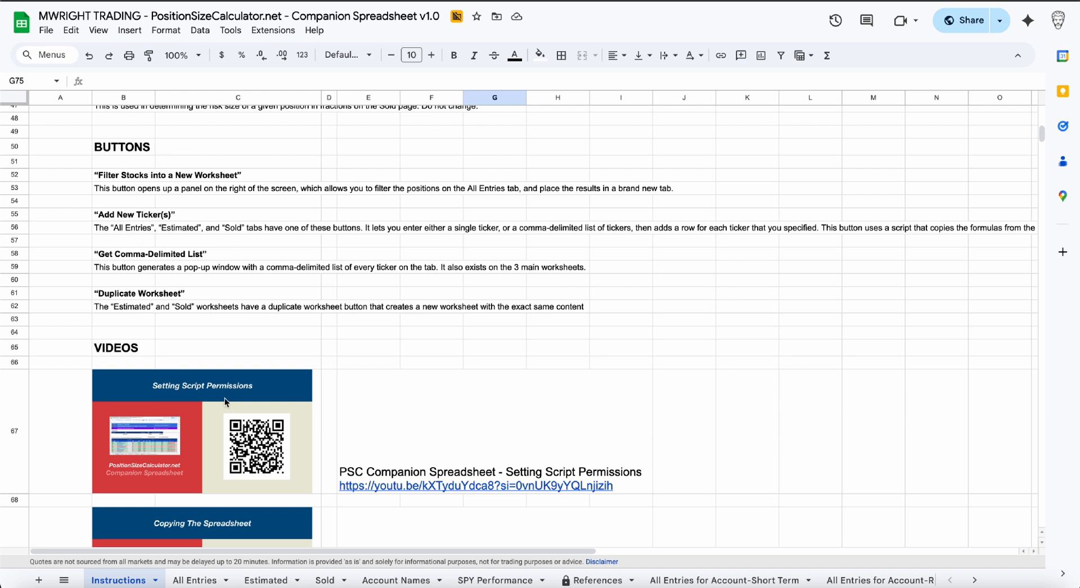
pyautogui.scroll(-5, 224, 397)
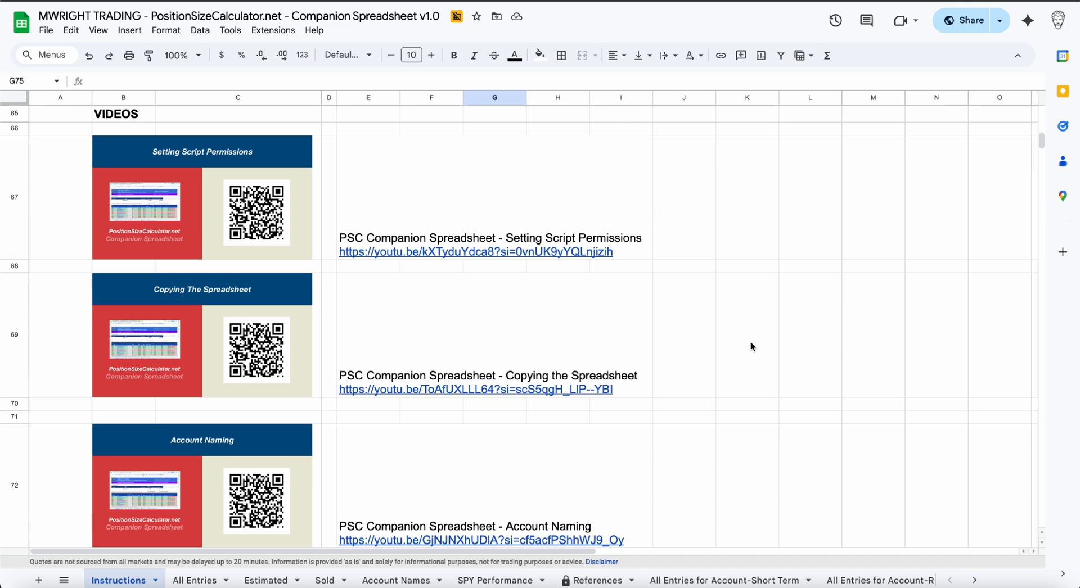
pyautogui.scroll(-1, 414, 450)
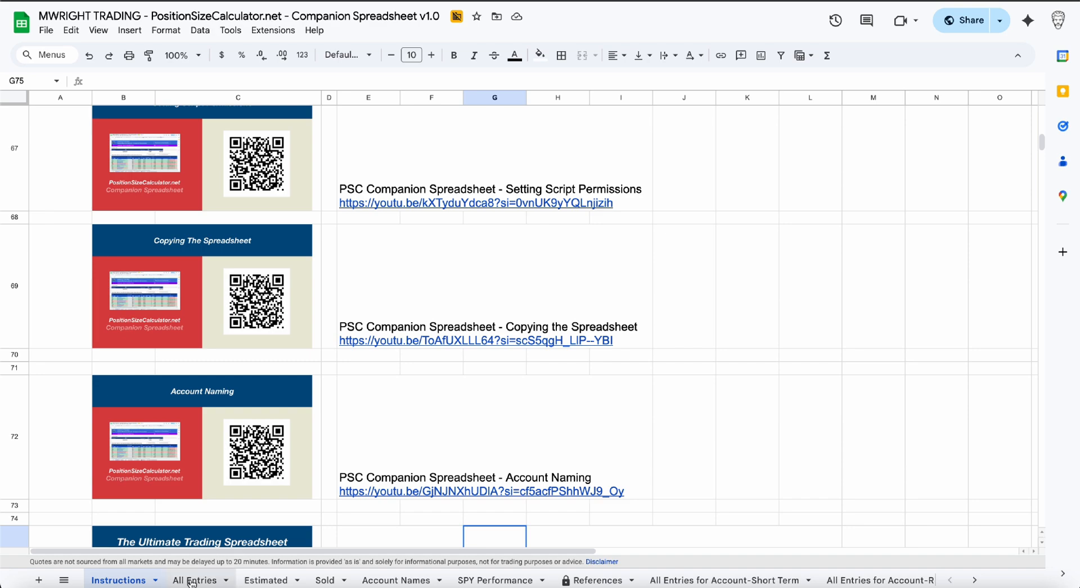
# Step: Move the bar chart beneath the All Entries table over to columns K through N, clear of the resource links
pyautogui.click(195, 580)
pyautogui.scroll(-10, 218, 512)
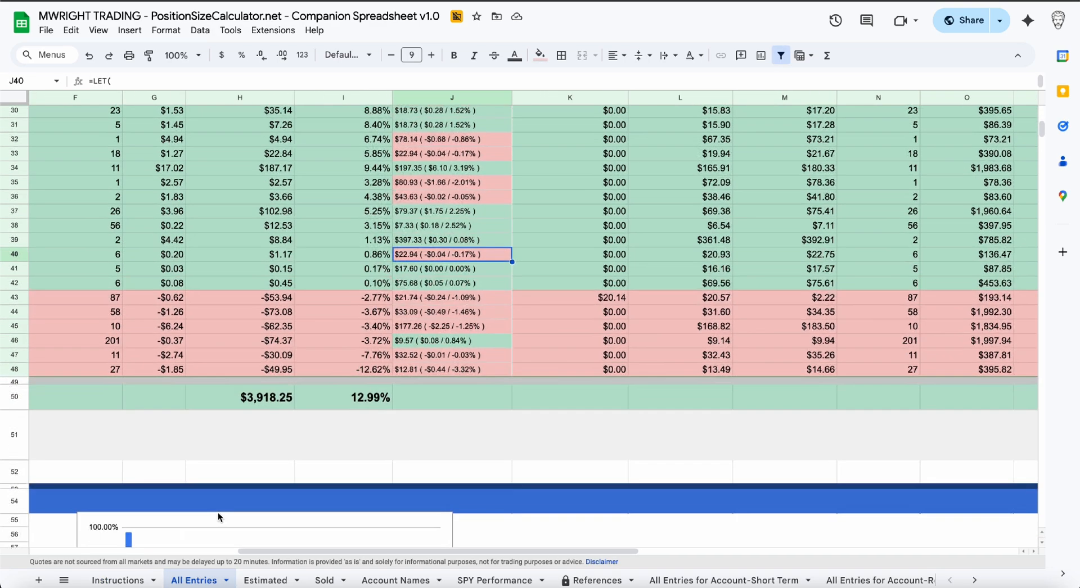
pyautogui.scroll(-10, 218, 512)
pyautogui.hscroll(-5, 218, 512)
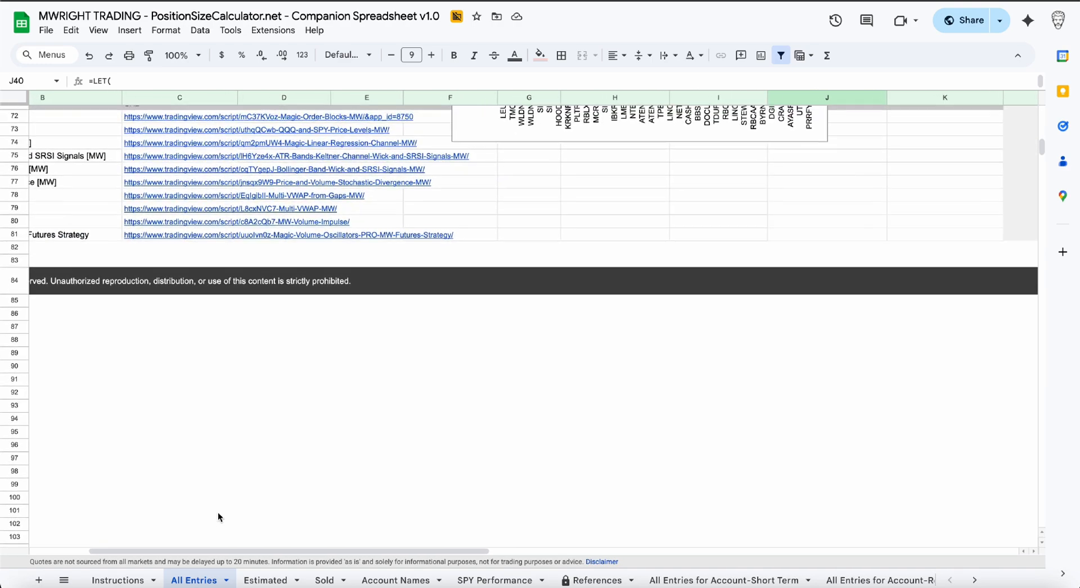
pyautogui.scroll(2, 218, 512)
pyautogui.hscroll(-2, 218, 512)
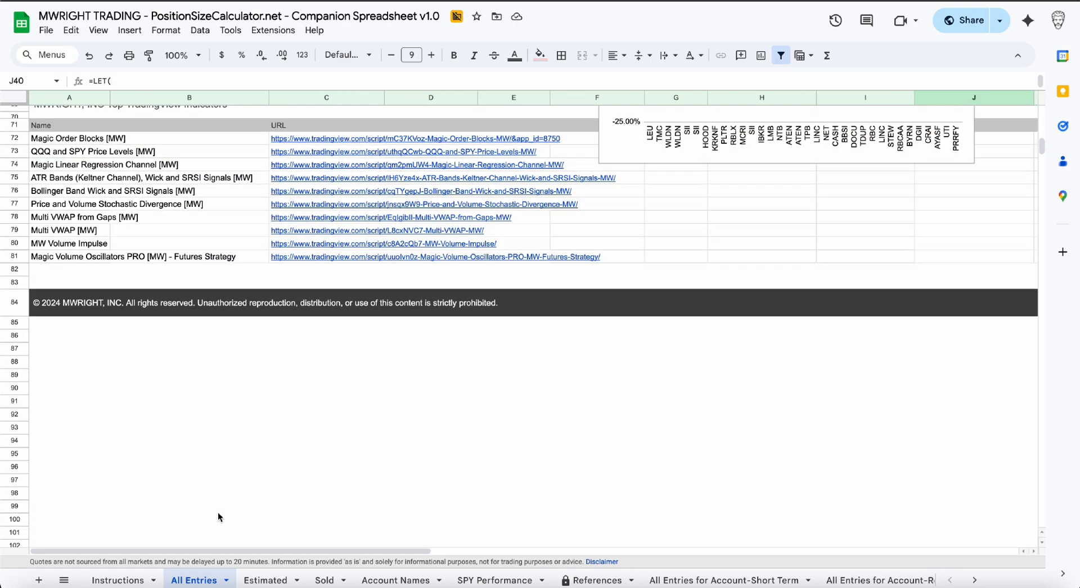
pyautogui.moveTo(688, 121); pyautogui.dragTo(1056, 193)
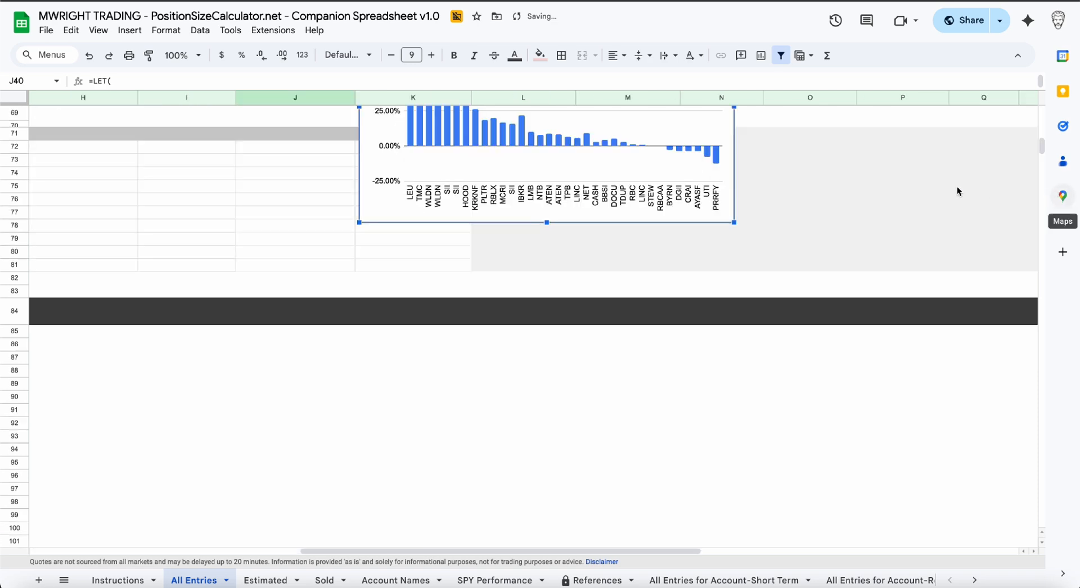
# Step: Examine the Other Resources section of All Entries, covering the Magic Watchlist, Position Size Calculator and TradingView indicator links
pyautogui.hscroll(-5, 611, 247)
pyautogui.scroll(5, 611, 247)
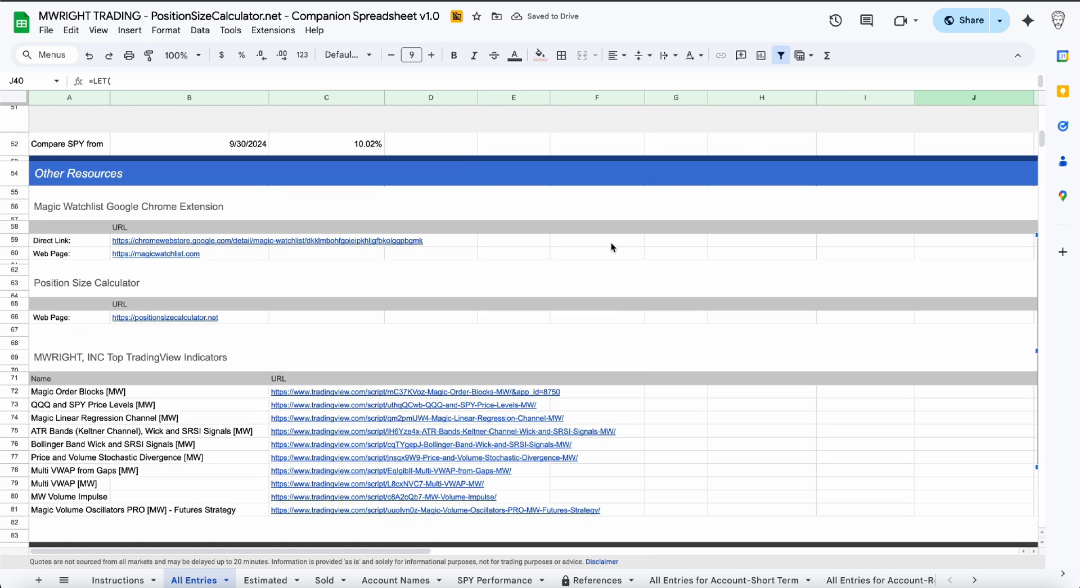
pyautogui.scroll(-1, 611, 242)
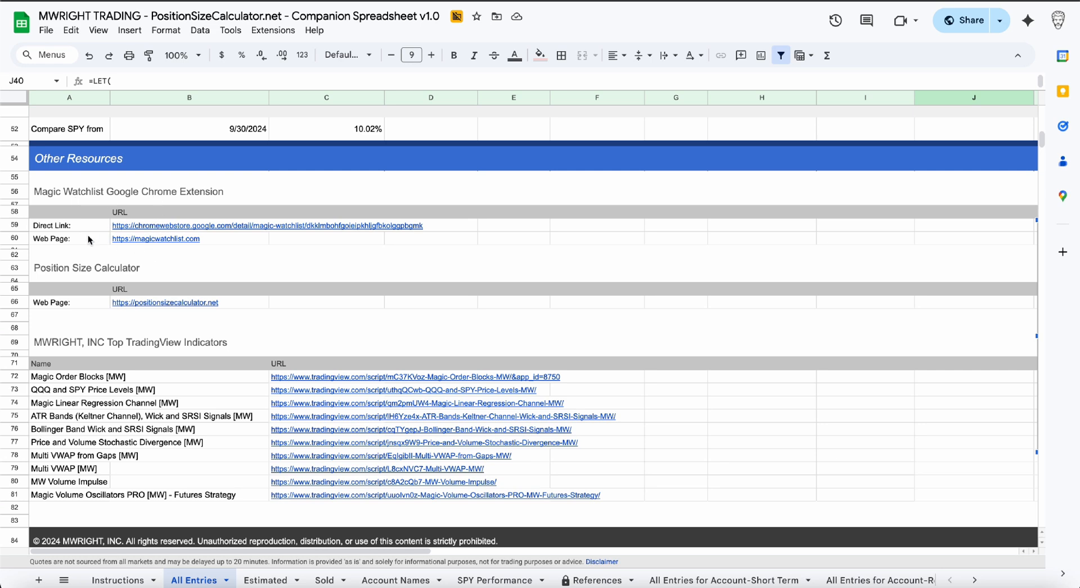
pyautogui.scroll(-1, 80, 237)
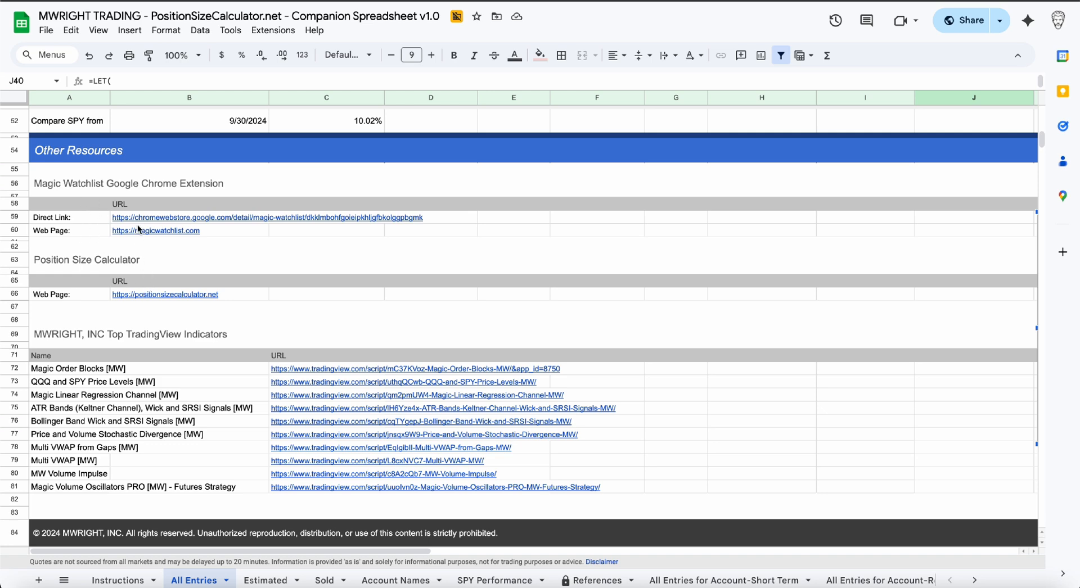
pyautogui.moveTo(102, 219); pyautogui.dragTo(174, 221)
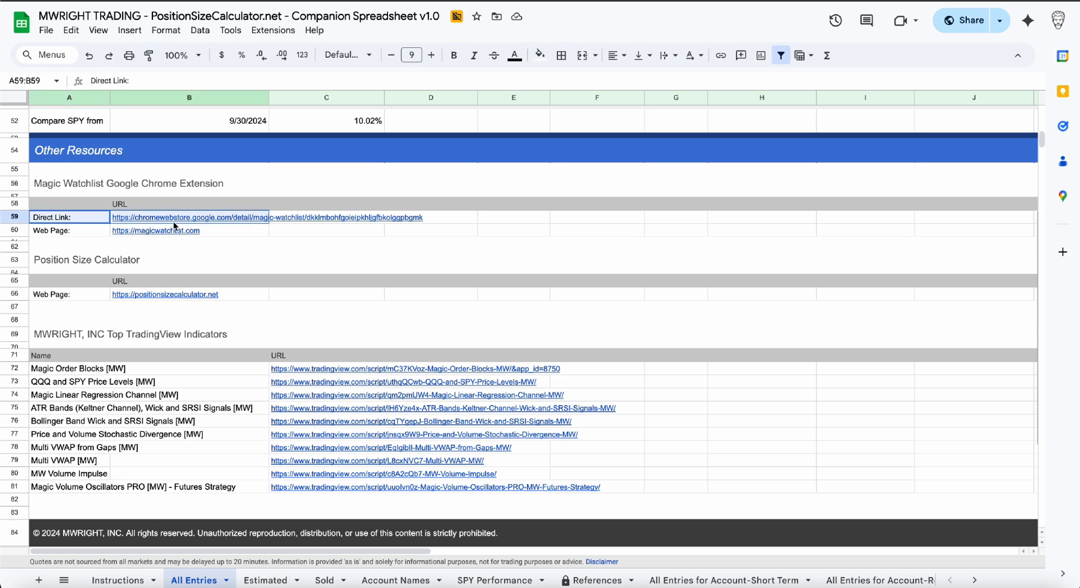
pyautogui.click(166, 246)
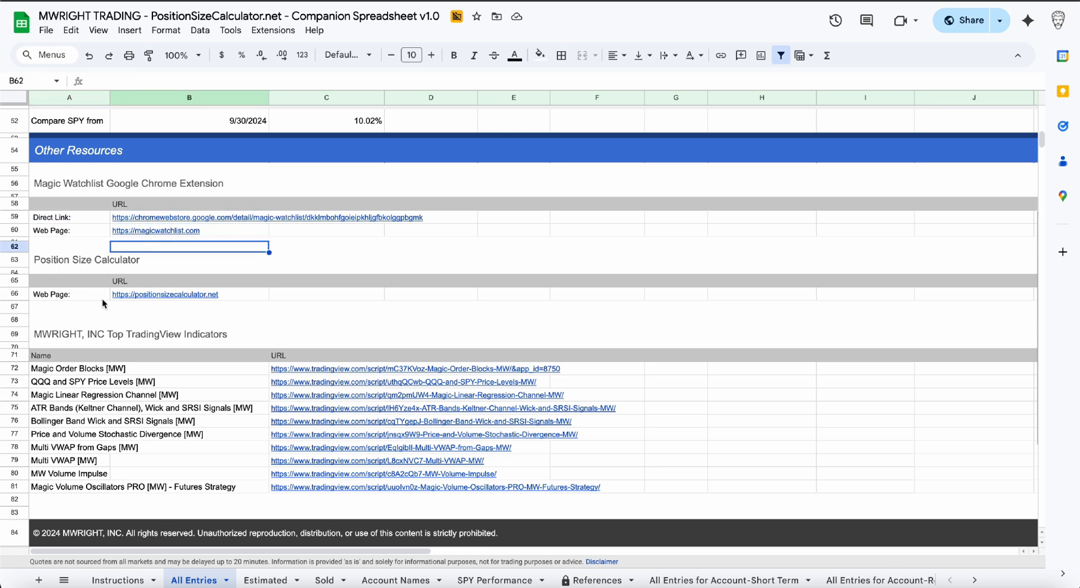
pyautogui.scroll(-2, 111, 329)
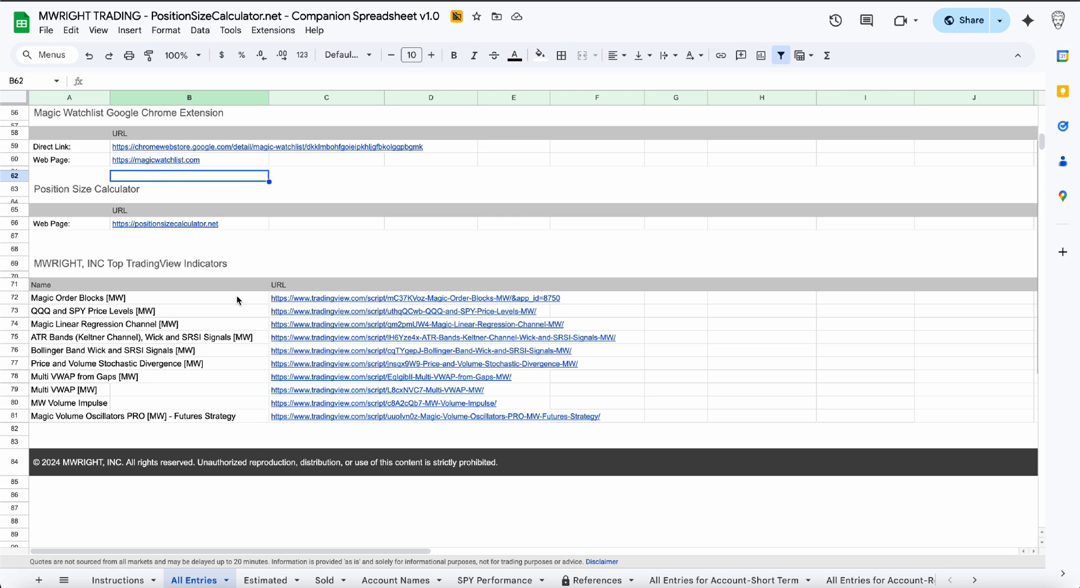
pyautogui.moveTo(345, 300)
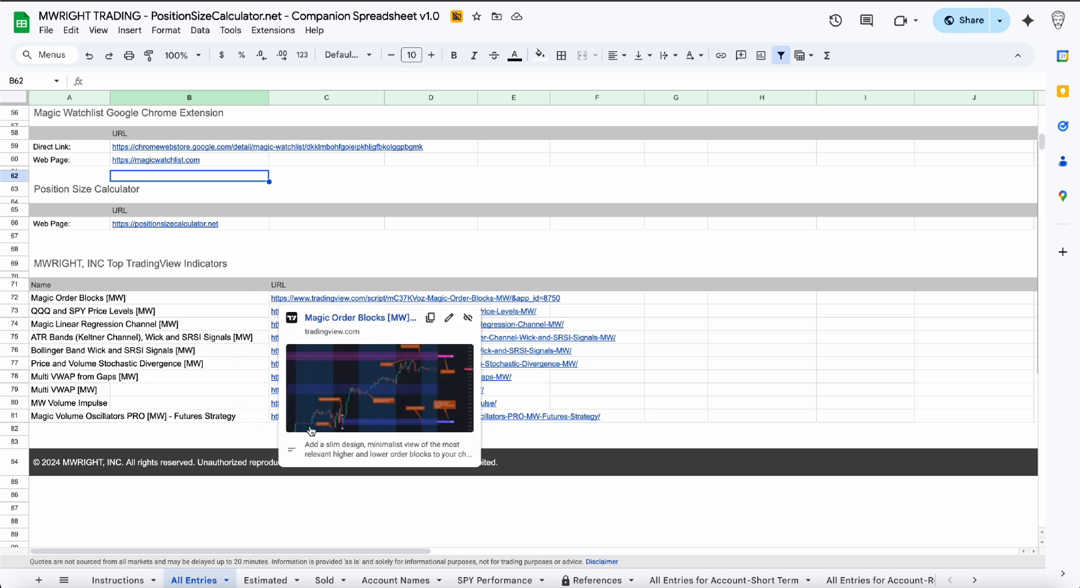
pyautogui.click(178, 326)
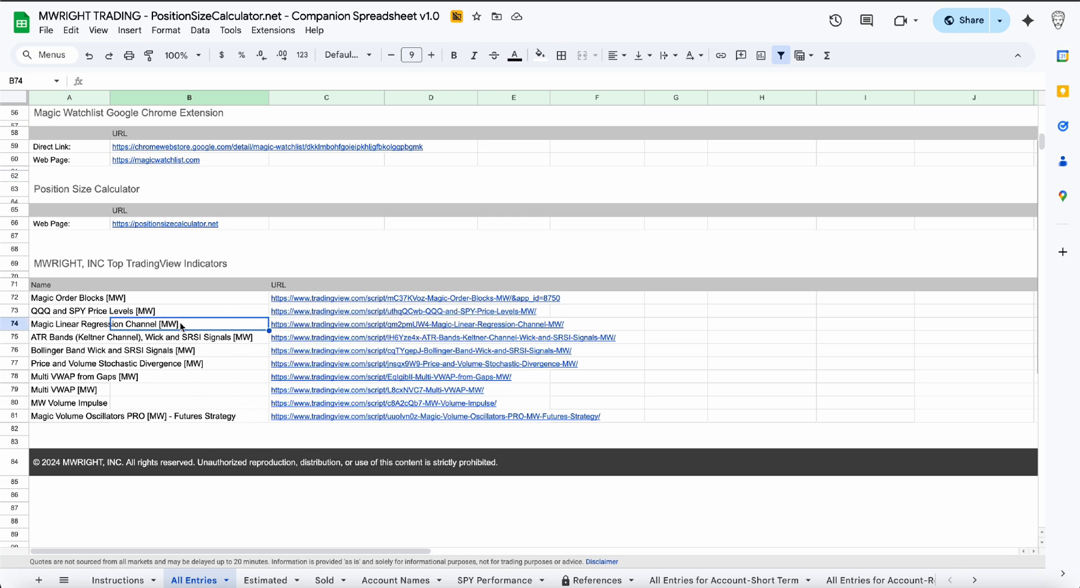
pyautogui.scroll(5, 124, 238)
pyautogui.scroll(1, 119, 232)
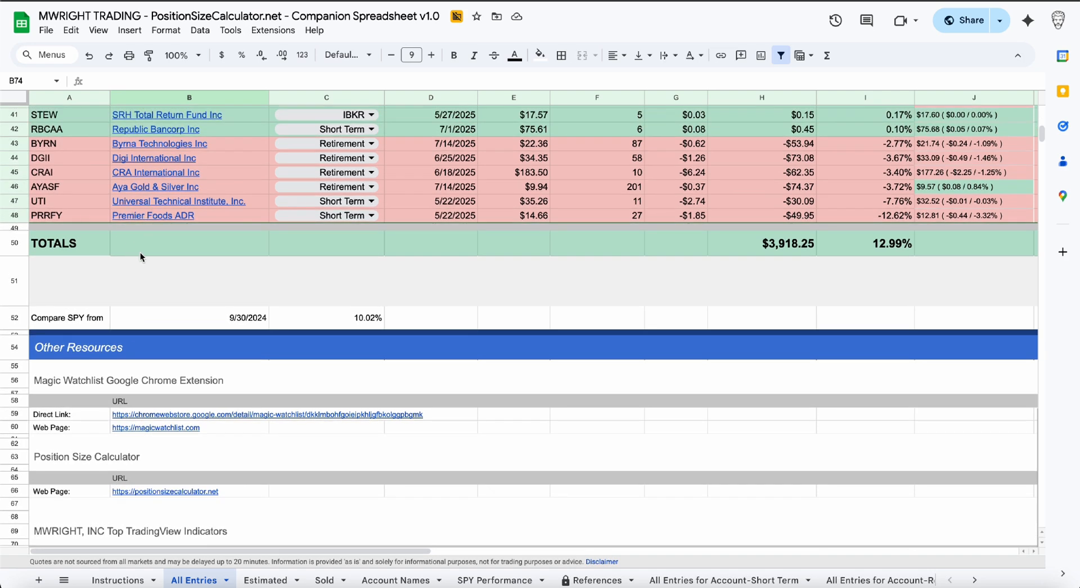
pyautogui.scroll(-4, 133, 345)
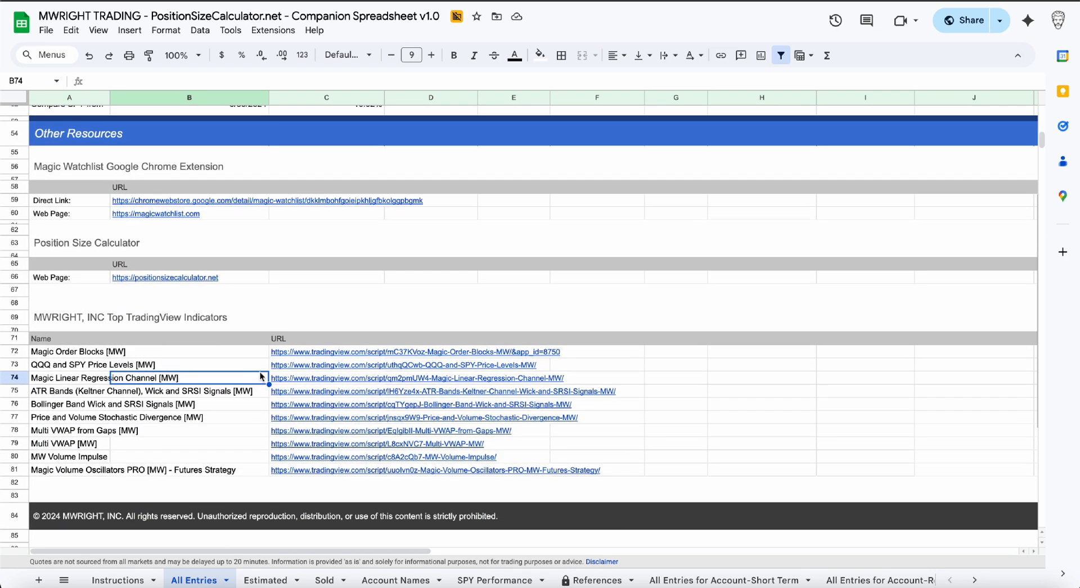